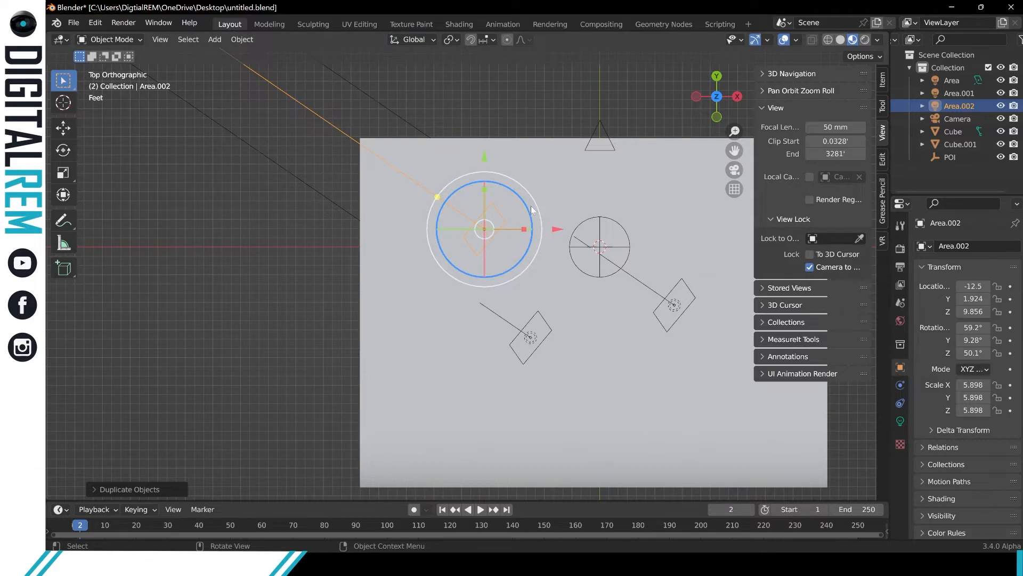
Turn the duplicated light Area.002 to about -139° around Z and move it along Y to about 12.6 ft.
{"action": "left_click_drag", "start_coordinate": [524, 206], "coordinate": [392, 377]}
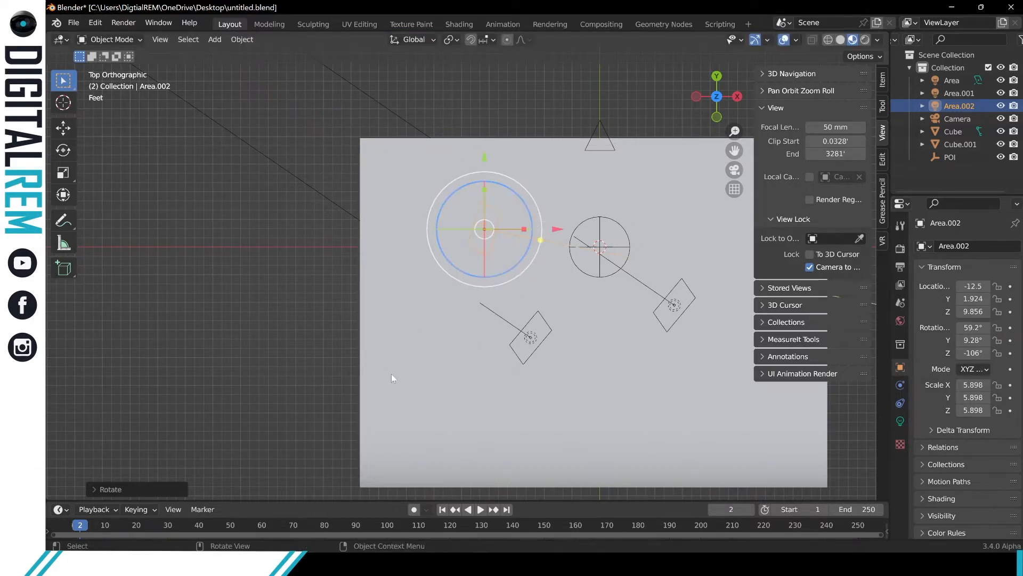
{"action": "left_click_drag", "start_coordinate": [483, 154], "coordinate": [484, 58]}
{"action": "left_click_drag", "start_coordinate": [513, 92], "coordinate": [520, 121]}
Move light Area.001 to about X 9.3 ft, Y 9.8 ft and turn it to about 120° around Z.
{"action": "middle_click_drag", "start_coordinate": [599, 180], "coordinate": [472, 188], "text": "shift"}
{"action": "left_click", "coordinate": [416, 345]}
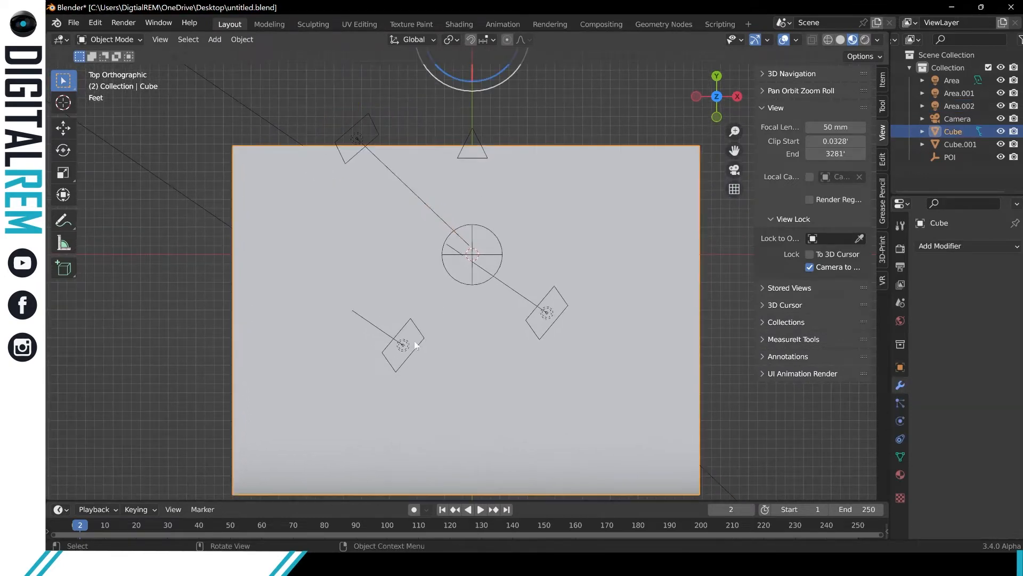
{"action": "left_click", "coordinate": [417, 346]}
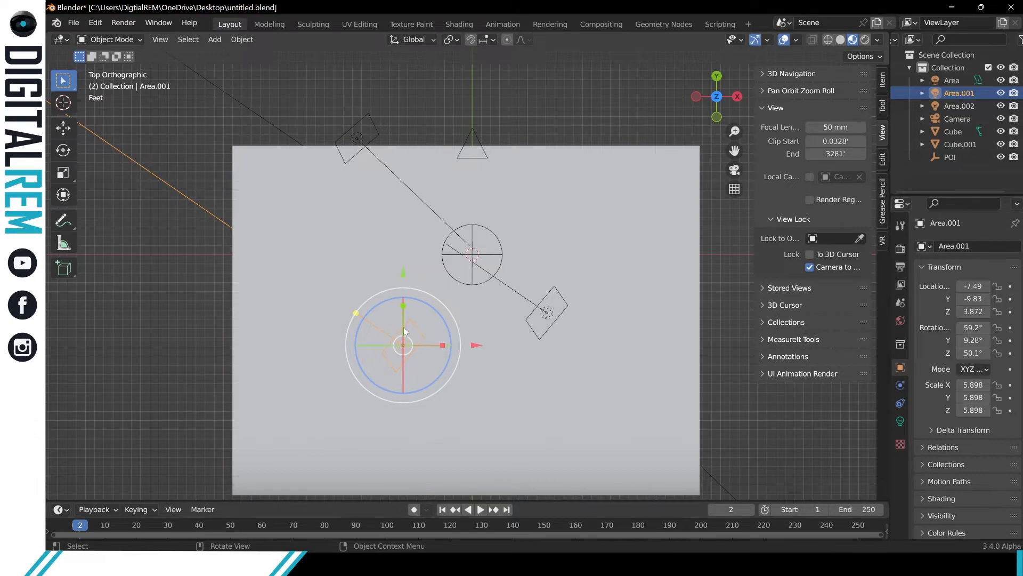
{"action": "left_click_drag", "start_coordinate": [403, 327], "coordinate": [572, 141]}
{"action": "left_click_drag", "start_coordinate": [665, 186], "coordinate": [647, 186]}
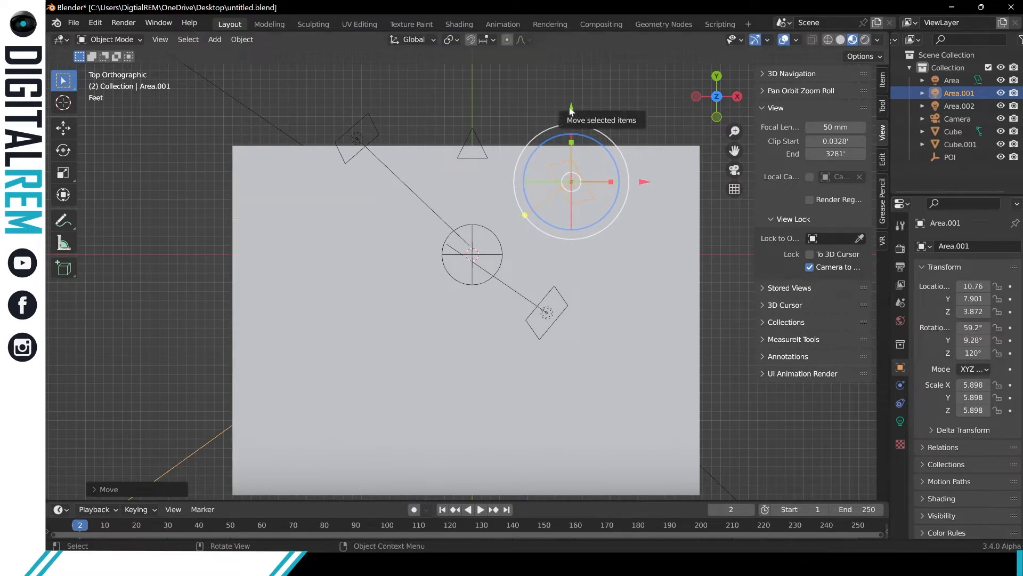
{"action": "left_click_drag", "start_coordinate": [573, 113], "coordinate": [572, 86]}
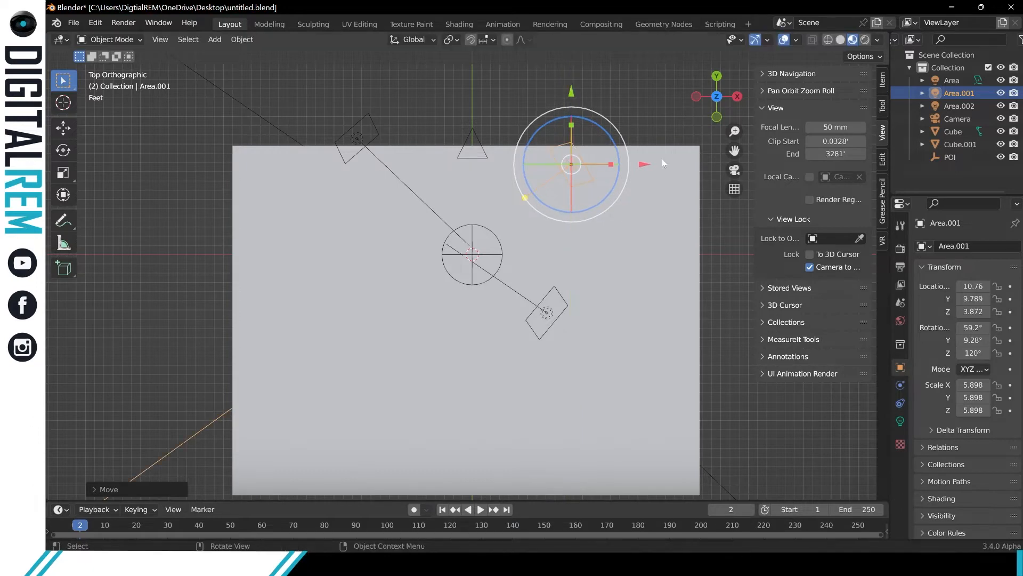
{"action": "left_click_drag", "start_coordinate": [646, 166], "coordinate": [632, 165]}
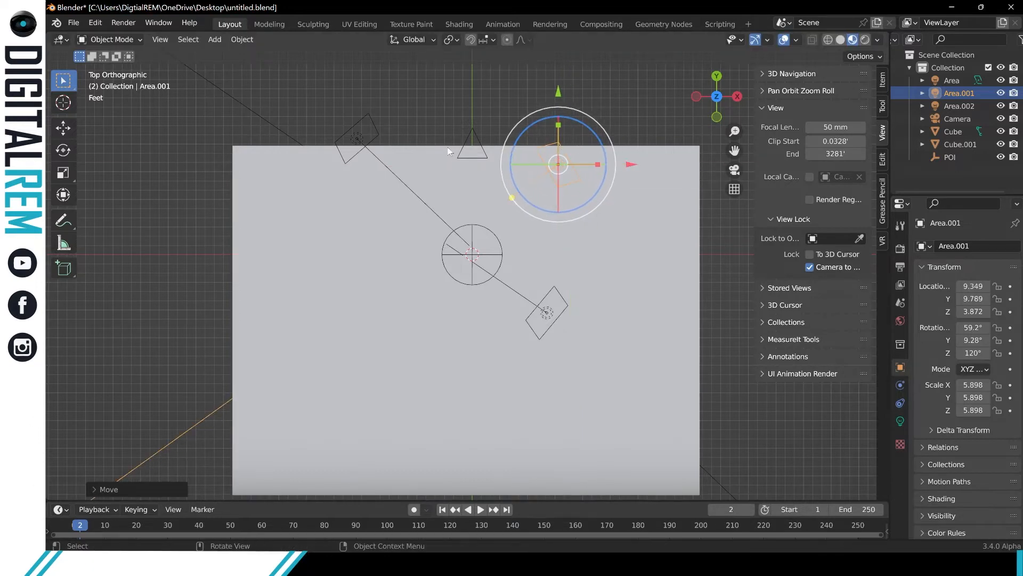
Move light Area.002 to about X -7.5 ft, Y 10.9 ft and turn it to about -153° around Z.
{"action": "left_click", "coordinate": [377, 132]}
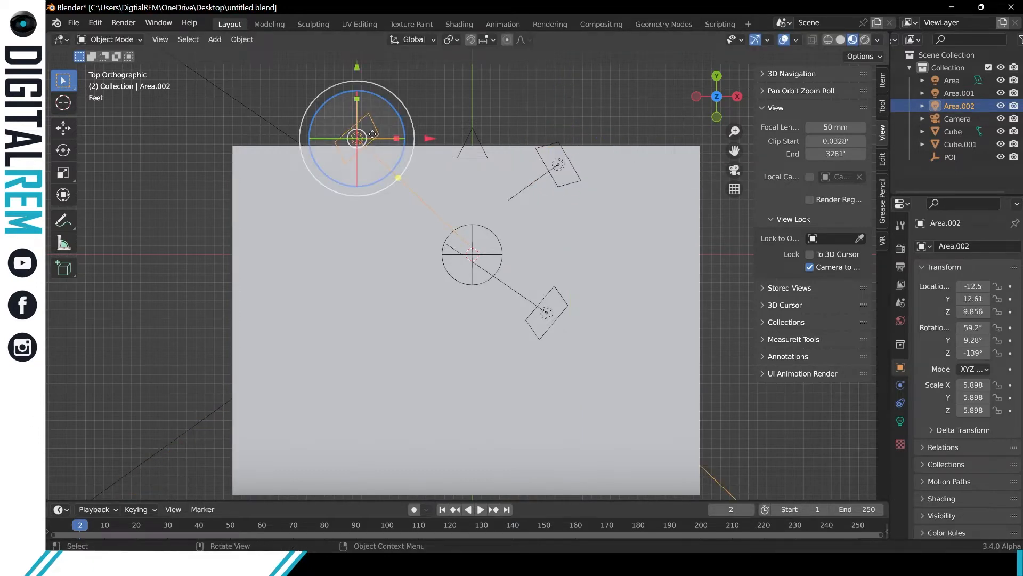
{"action": "left_click_drag", "start_coordinate": [372, 134], "coordinate": [447, 151]}
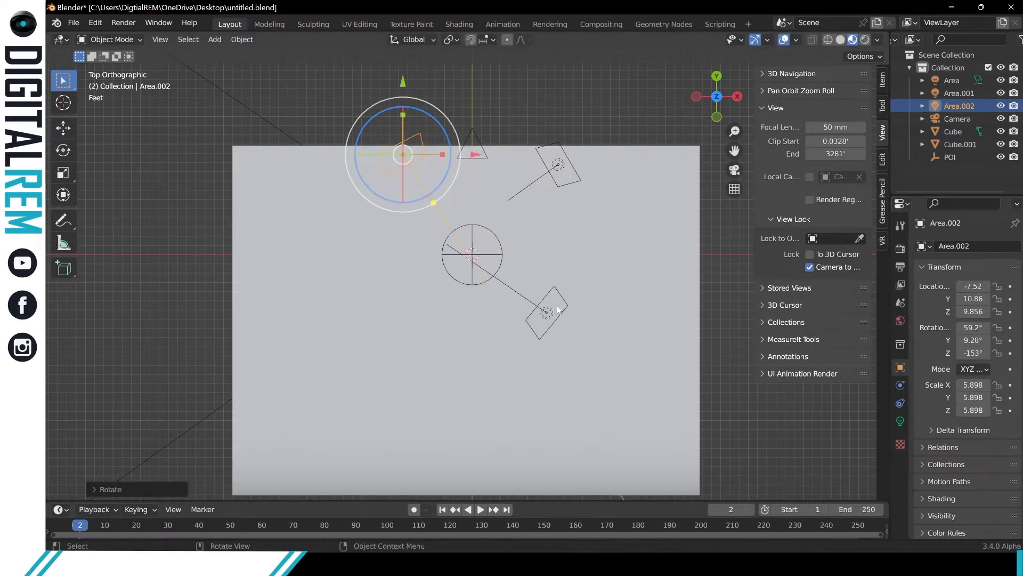
Turn the light named Area to about 27.5° around Z and move it to about X 6.6 ft, Y -9.1 ft.
{"action": "left_click", "coordinate": [563, 304]}
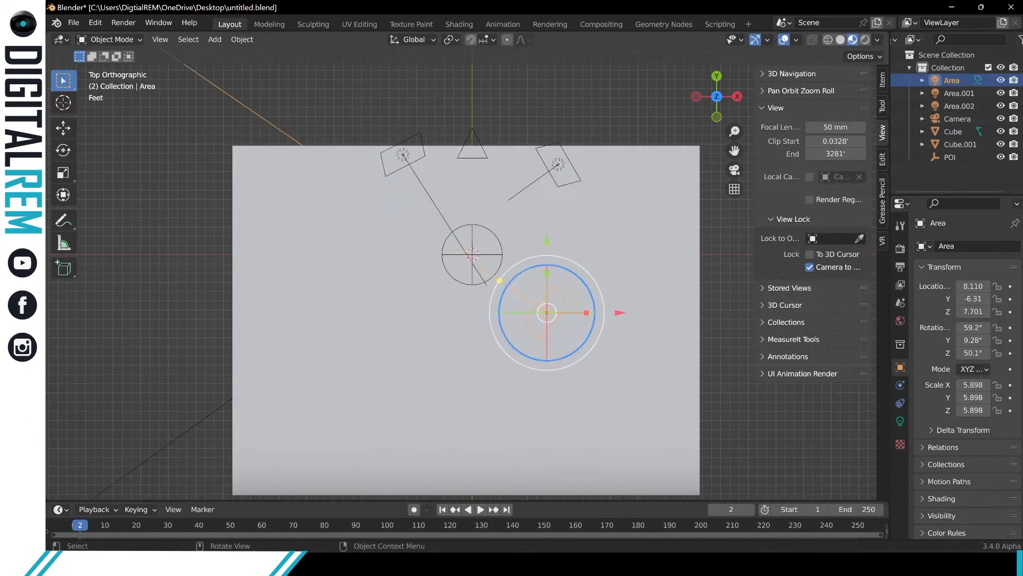
{"action": "left_click_drag", "start_coordinate": [586, 288], "coordinate": [584, 306]}
{"action": "key", "text": "g"}
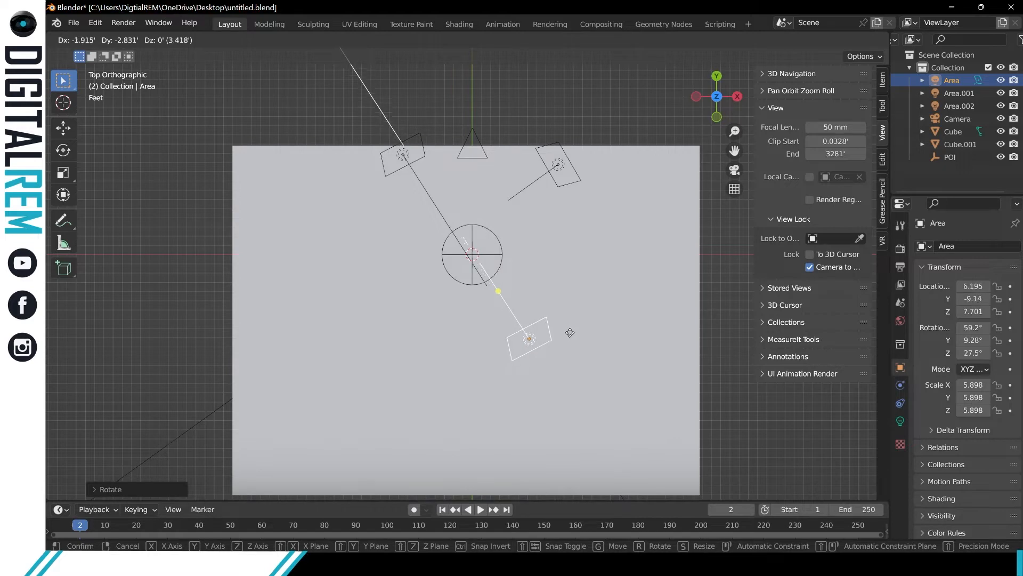
{"action": "left_click", "coordinate": [572, 333]}
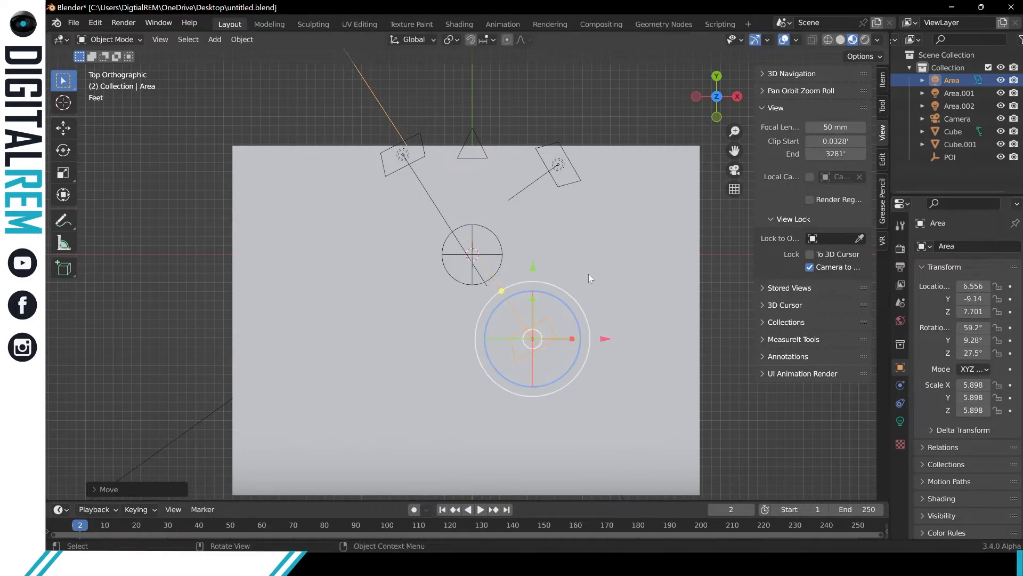
Select light Area.001 in the back orthographic view and switch the transform orientation to Local.
{"action": "middle_click_drag", "start_coordinate": [588, 274], "coordinate": [296, 120]}
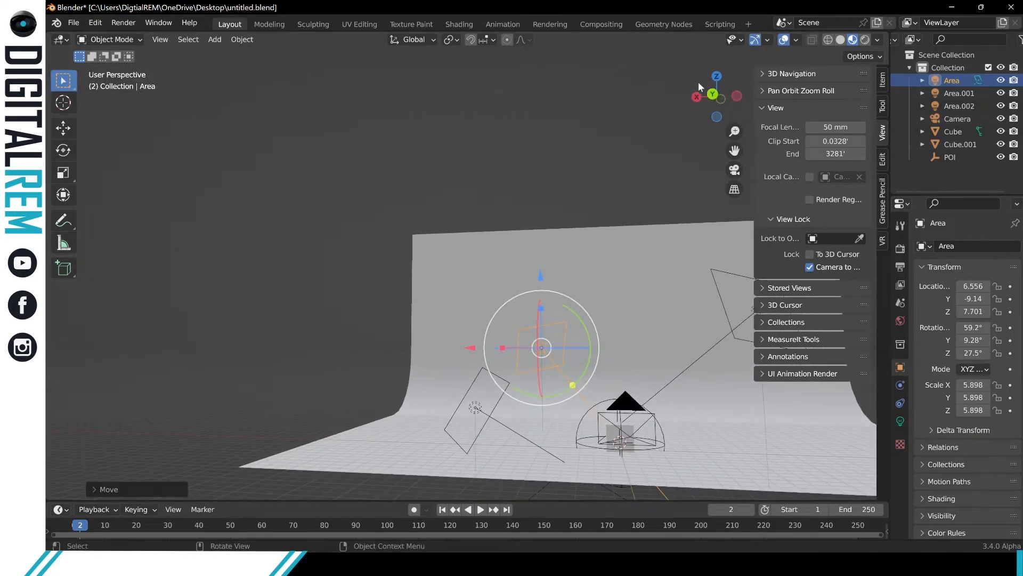
{"action": "left_click", "coordinate": [712, 94]}
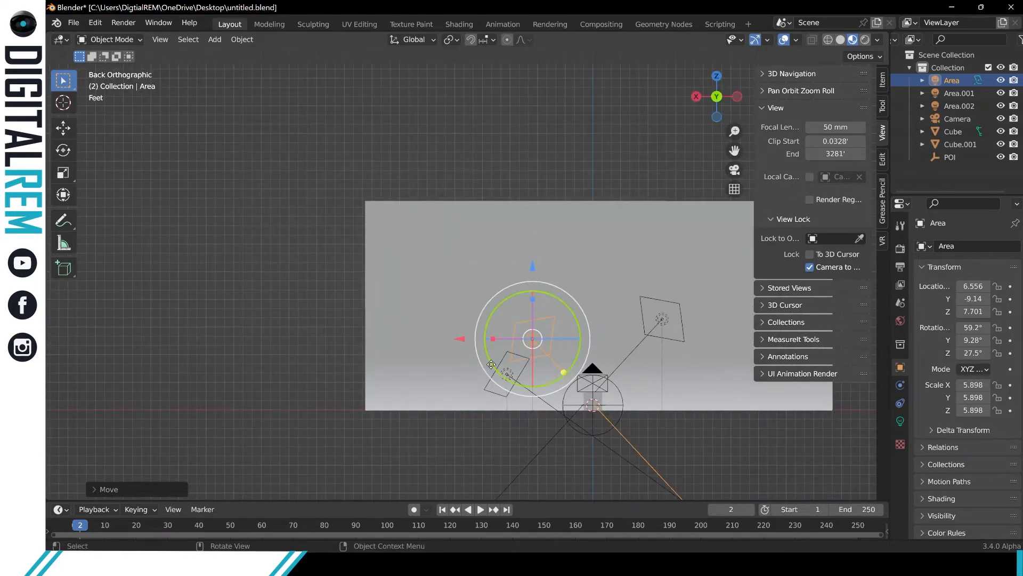
{"action": "left_click", "coordinate": [667, 300]}
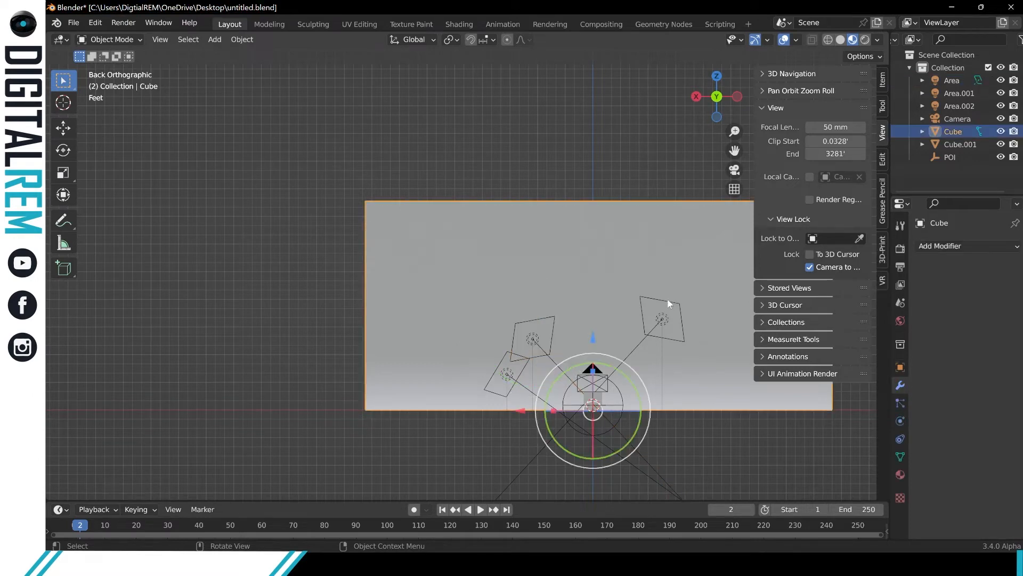
{"action": "left_click", "coordinate": [506, 357]}
{"action": "left_click", "coordinate": [399, 40]}
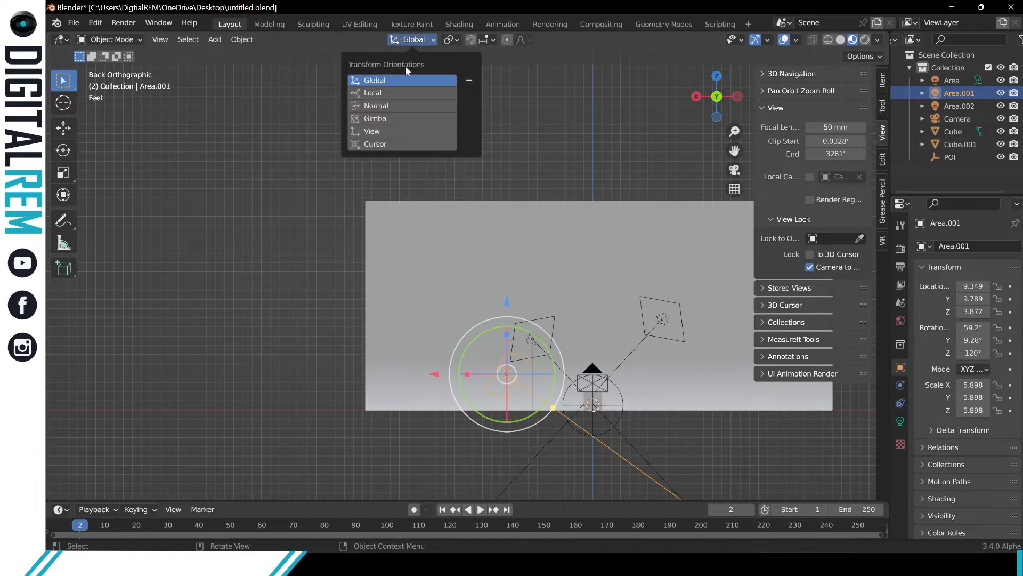
{"action": "left_click", "coordinate": [389, 95]}
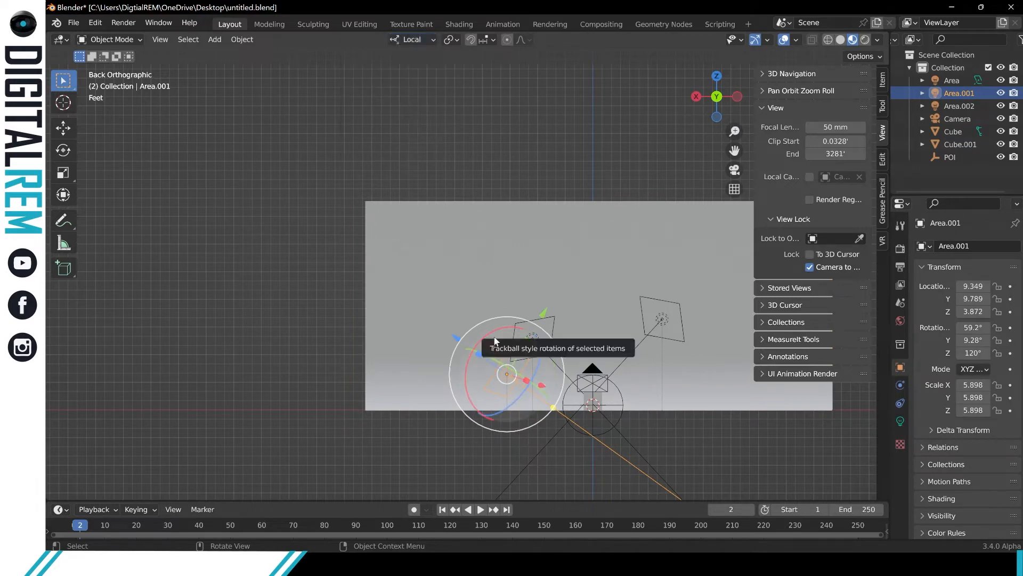
Lower light Area.001 to about Z 2.3 ft and rotate it to about 85° X, 4.5° Y and 125° Z.
{"action": "left_click_drag", "start_coordinate": [491, 335], "coordinate": [486, 365]}
{"action": "left_click_drag", "start_coordinate": [510, 303], "coordinate": [503, 319]}
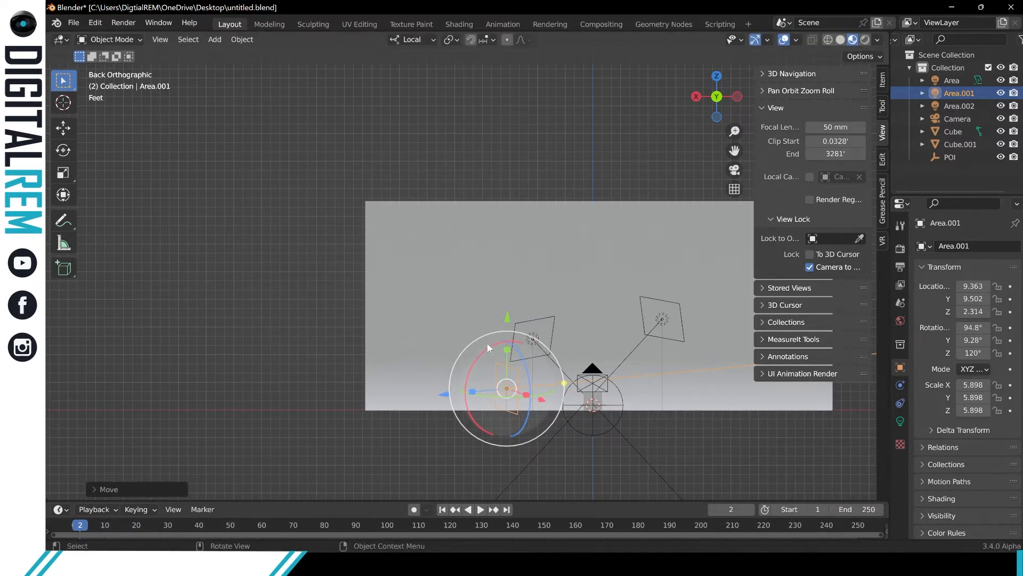
{"action": "key", "text": "r"}
{"action": "key", "text": "r"}
{"action": "key", "text": "x"}
{"action": "key", "text": "x"}
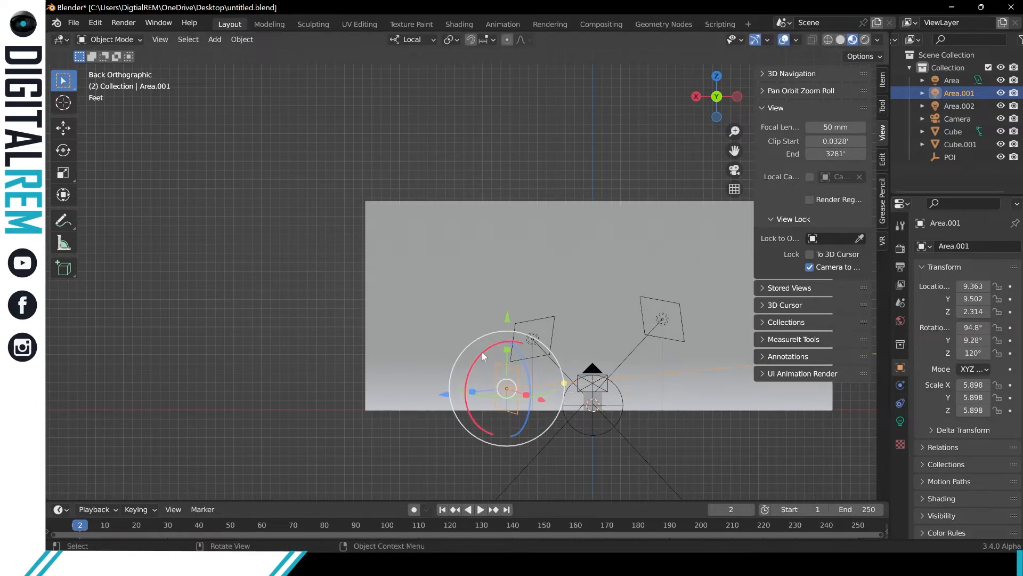
{"action": "left_click", "coordinate": [477, 353]}
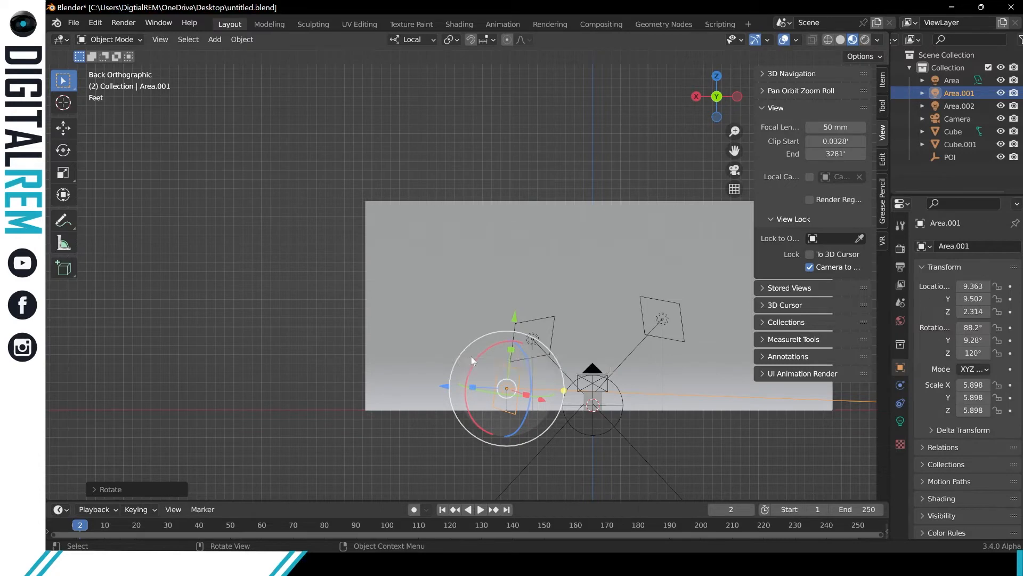
{"action": "left_click_drag", "start_coordinate": [473, 354], "coordinate": [476, 352]}
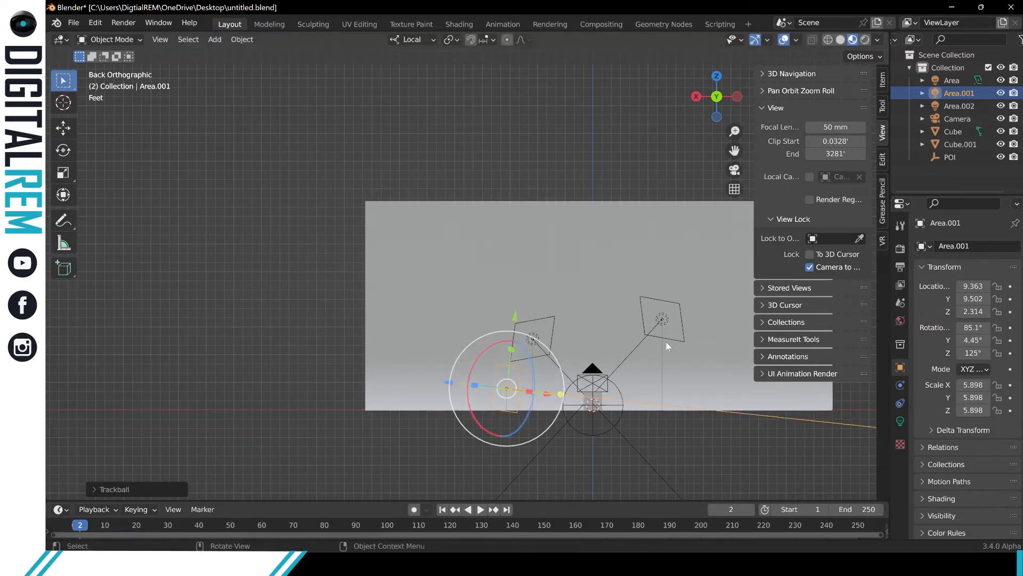
Lower light Area.002 to about Z 3 ft at about X -7.3 ft, and tilt it to about 86° on X.
{"action": "left_click", "coordinate": [672, 329]}
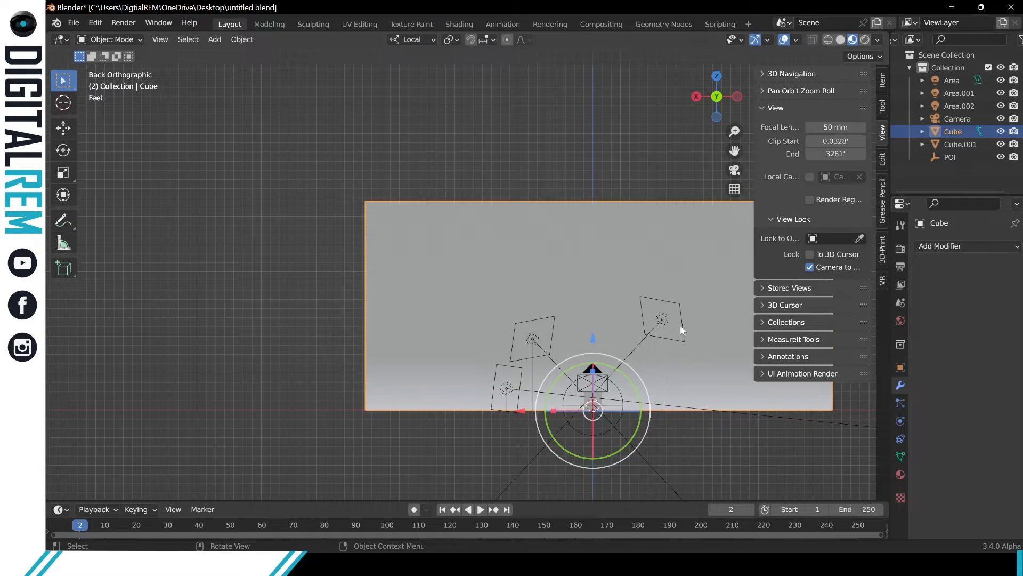
{"action": "left_click", "coordinate": [682, 441]}
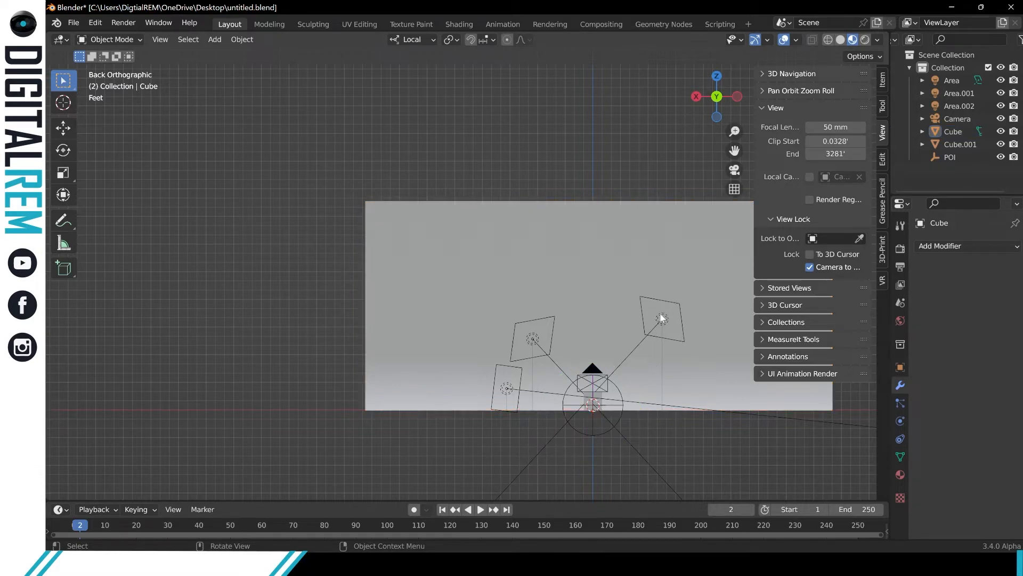
{"action": "left_click", "coordinate": [661, 319]}
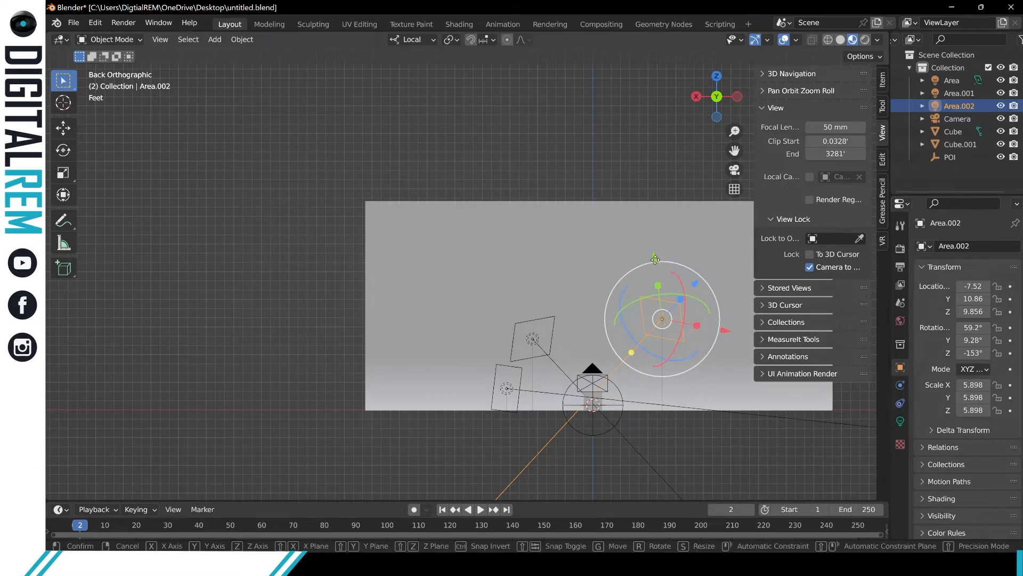
{"action": "left_click_drag", "start_coordinate": [656, 264], "coordinate": [681, 361]}
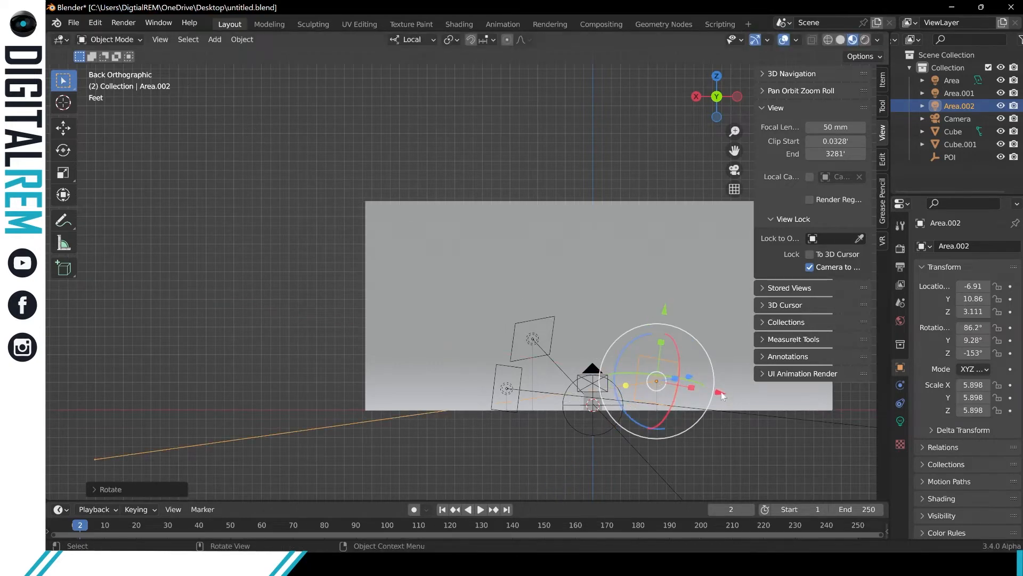
{"action": "left_click_drag", "start_coordinate": [721, 393], "coordinate": [725, 393]}
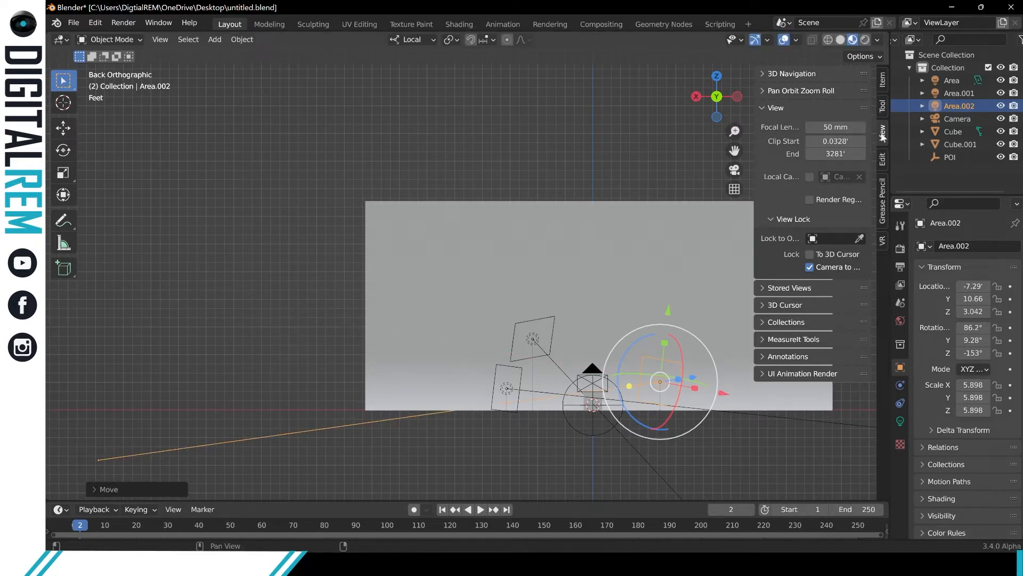
Set light Area.002's rotation to 90° on X and 0° on Y, and tilt it down toward the subject about its local X axis.
{"action": "left_click", "coordinate": [882, 80]}
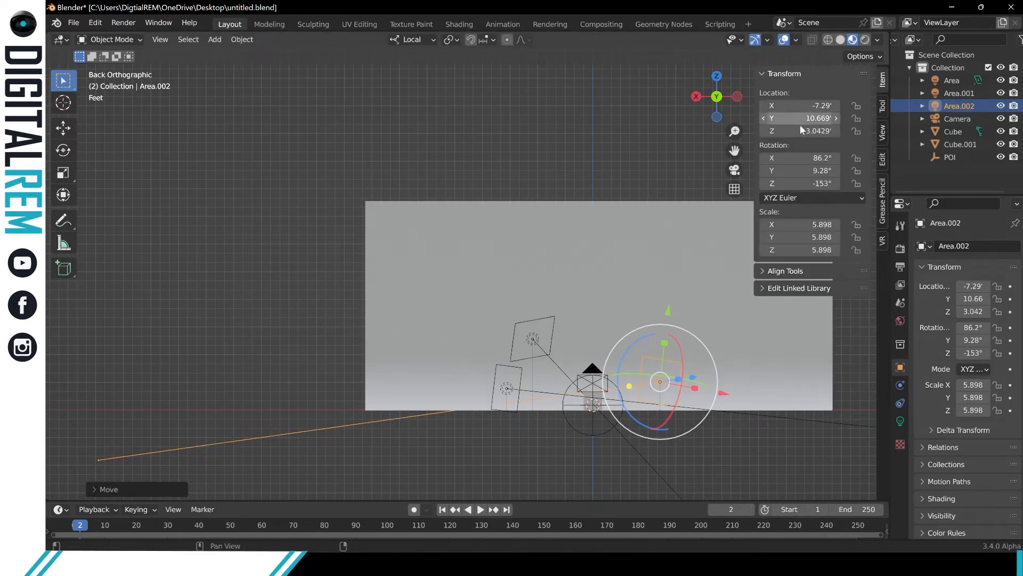
{"action": "left_click_drag", "start_coordinate": [816, 158], "coordinate": [800, 158]}
{"action": "left_click", "coordinate": [817, 158]}
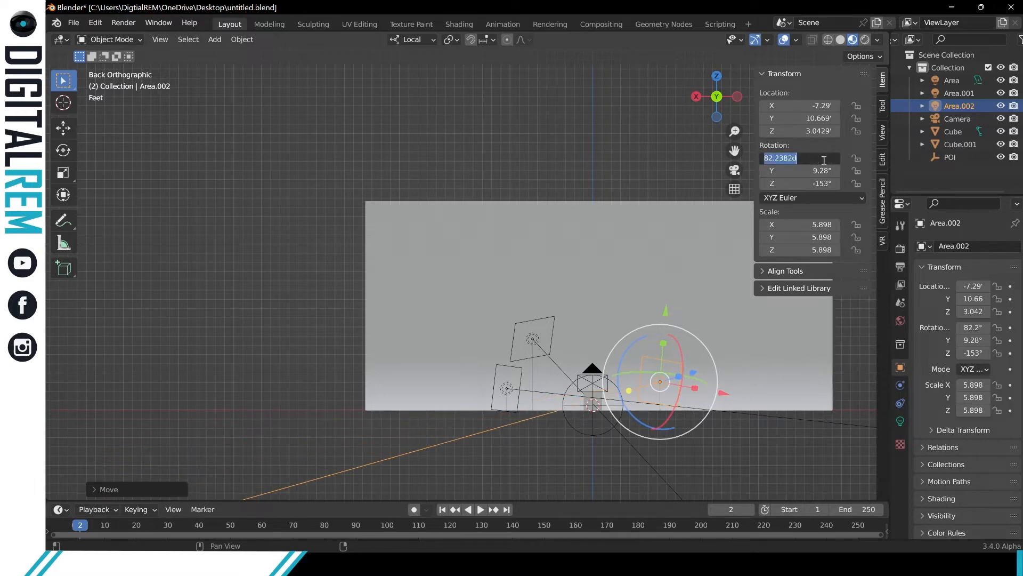
{"action": "key", "text": "Return"}
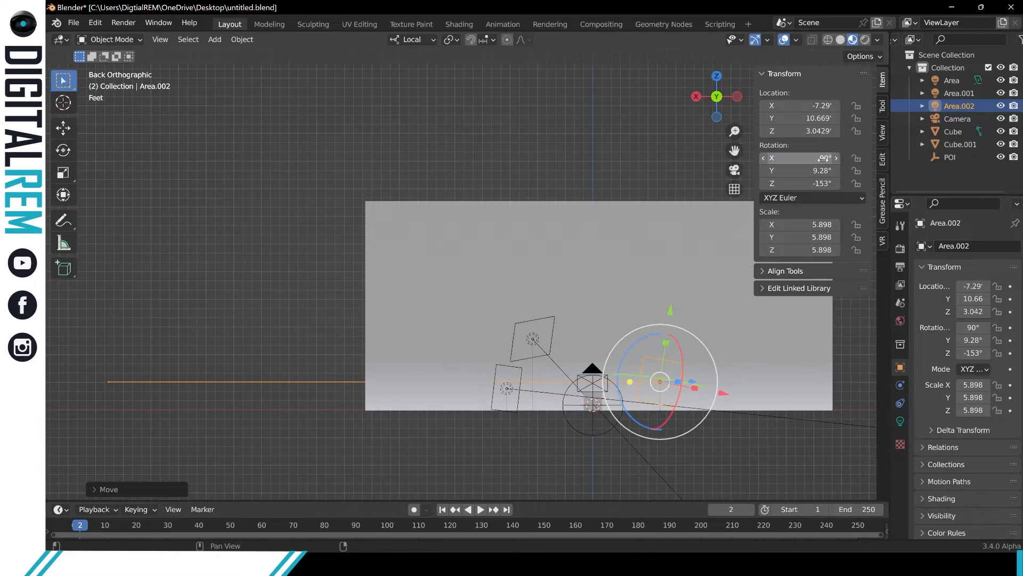
{"action": "left_click_drag", "start_coordinate": [823, 158], "coordinate": [822, 159]}
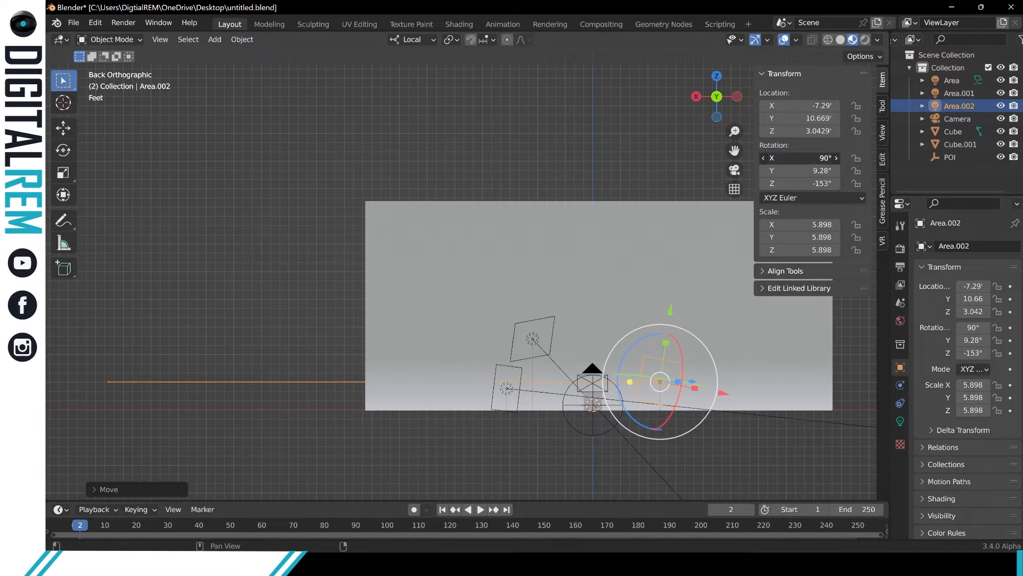
{"action": "key", "text": "Return"}
{"action": "left_click", "coordinate": [824, 171]}
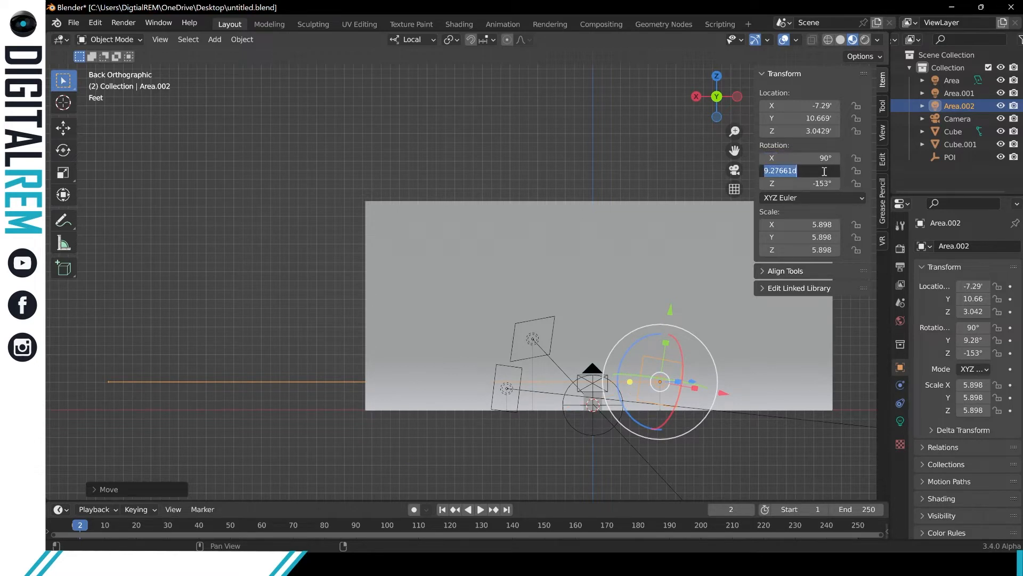
{"action": "type", "text": "0"}
{"action": "key", "text": "Return"}
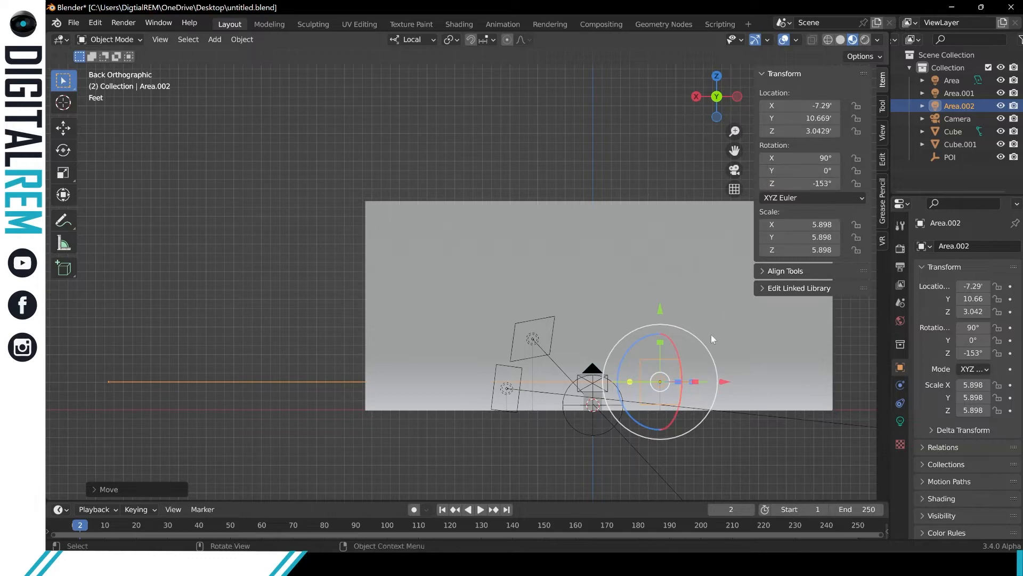
{"action": "left_click_drag", "start_coordinate": [678, 353], "coordinate": [639, 349]}
Set light Area.001's rotation to 90° on X and 0° on Y, and tilt it down to about 84.5° on X.
{"action": "left_click", "coordinate": [494, 370]}
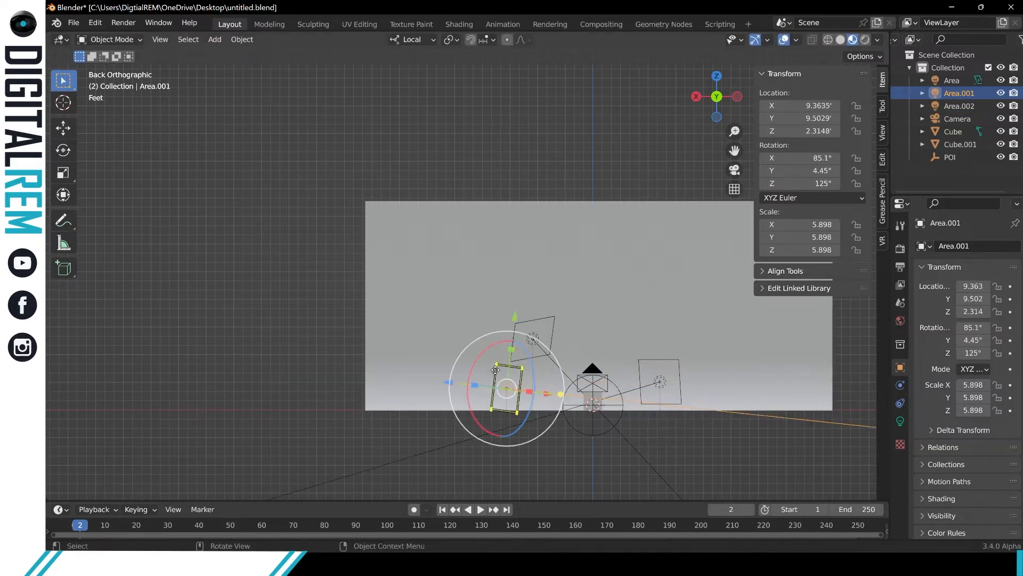
{"action": "left_click", "coordinate": [812, 171]}
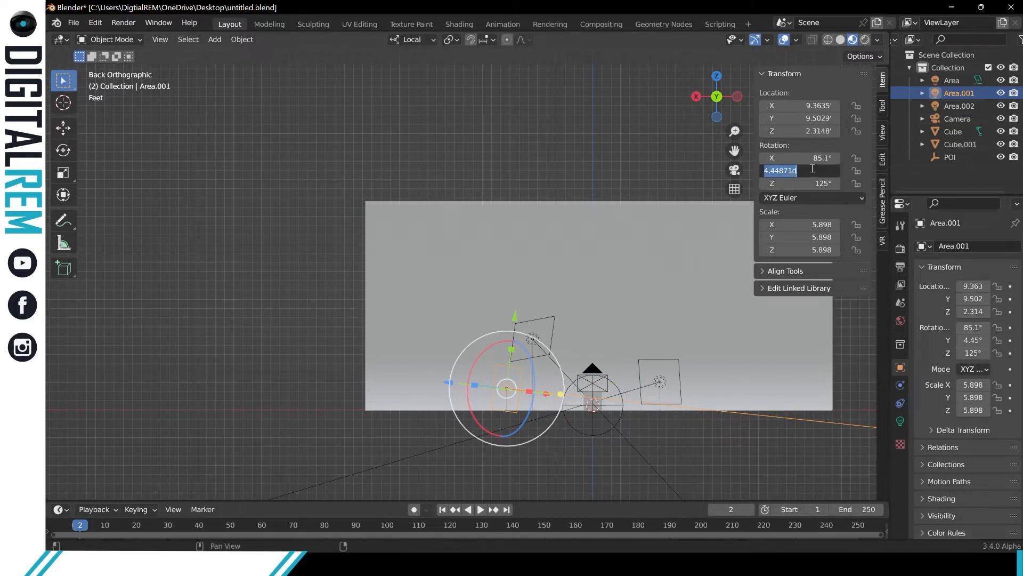
{"action": "type", "text": "0"}
{"action": "key", "text": "Return"}
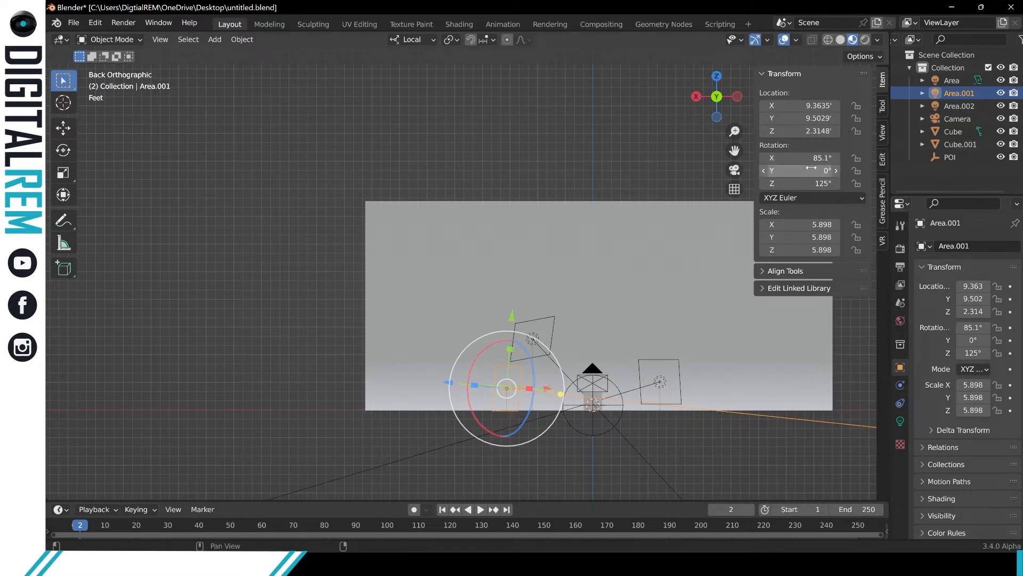
{"action": "type", "text": "90"}
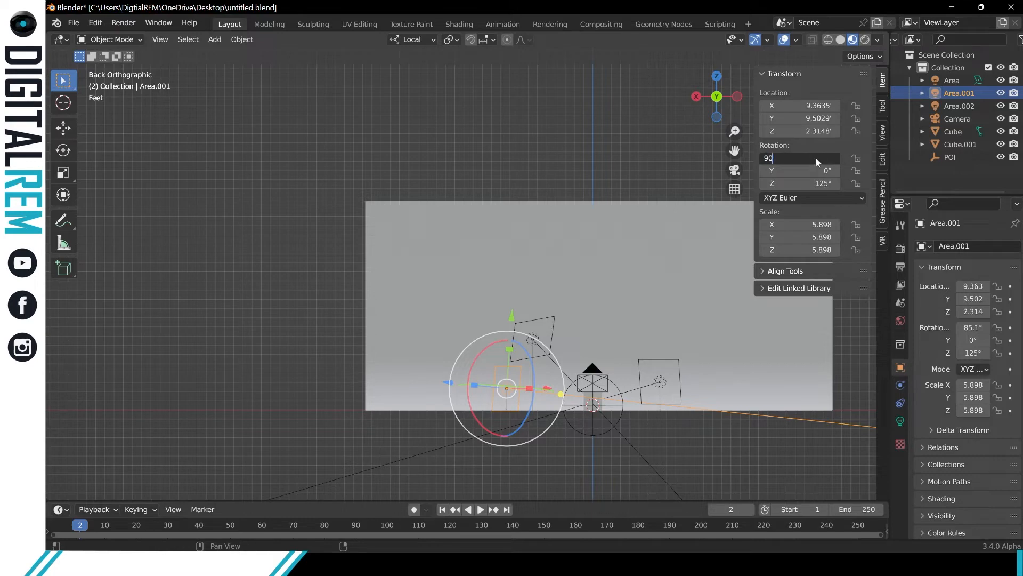
{"action": "key", "text": "Return"}
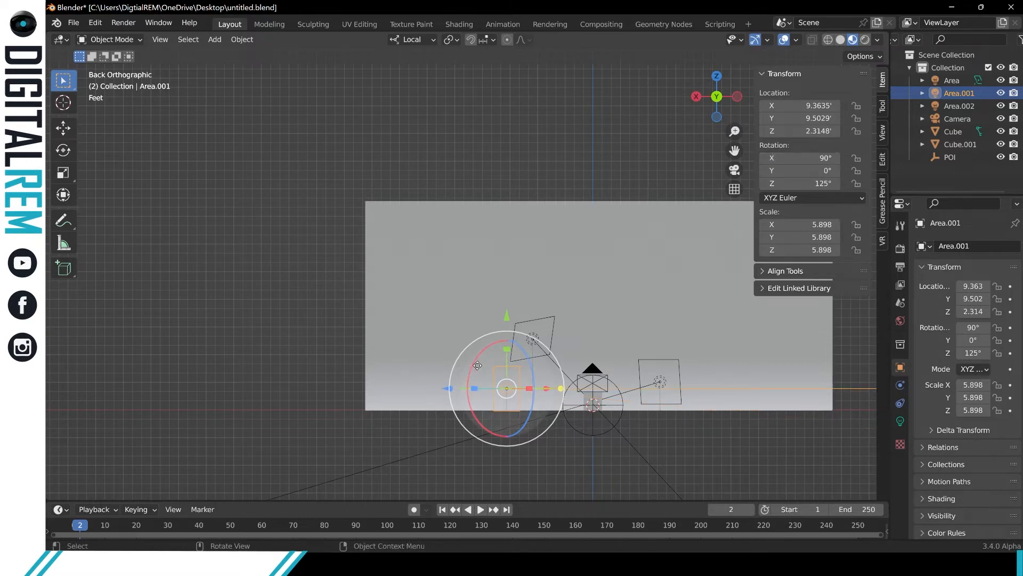
{"action": "left_click_drag", "start_coordinate": [478, 365], "coordinate": [479, 357]}
Select light Area and freely rotate it to about 58° X, 7.4° Y and 28.6° Z.
{"action": "left_click", "coordinate": [541, 317]}
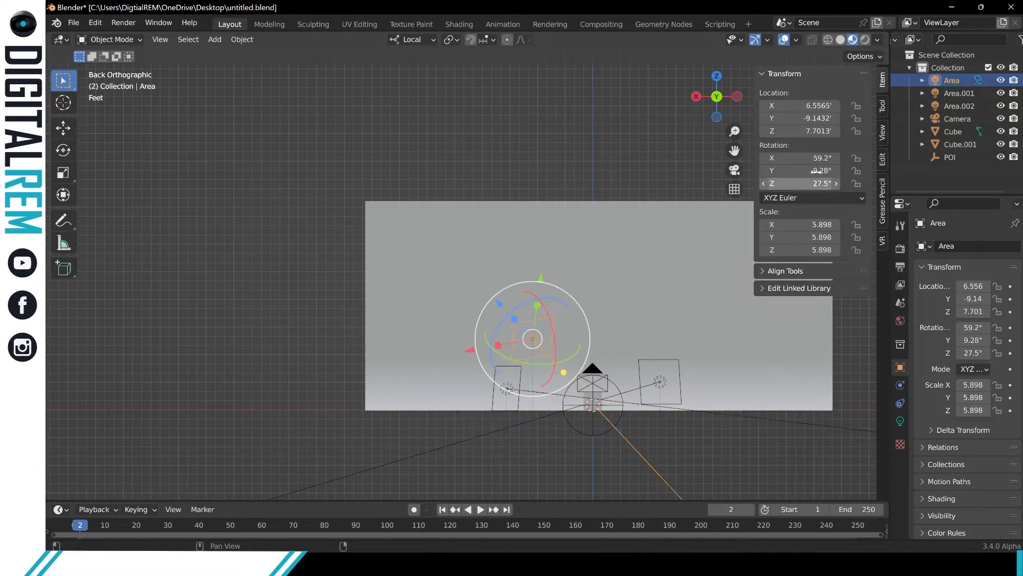
{"action": "double_click", "coordinate": [818, 170]}
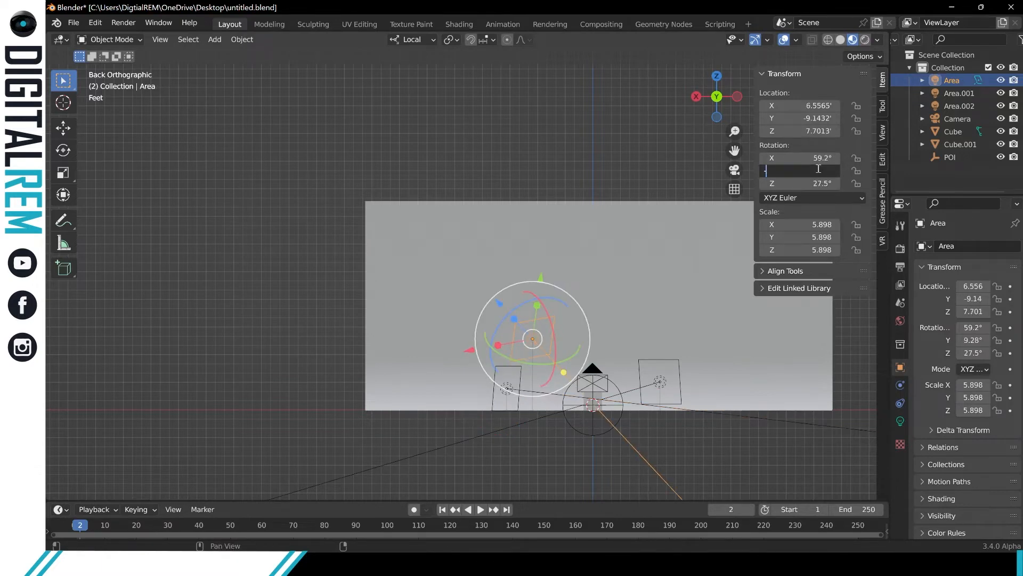
{"action": "key", "text": "Return"}
{"action": "left_click_drag", "start_coordinate": [821, 157], "coordinate": [797, 158]}
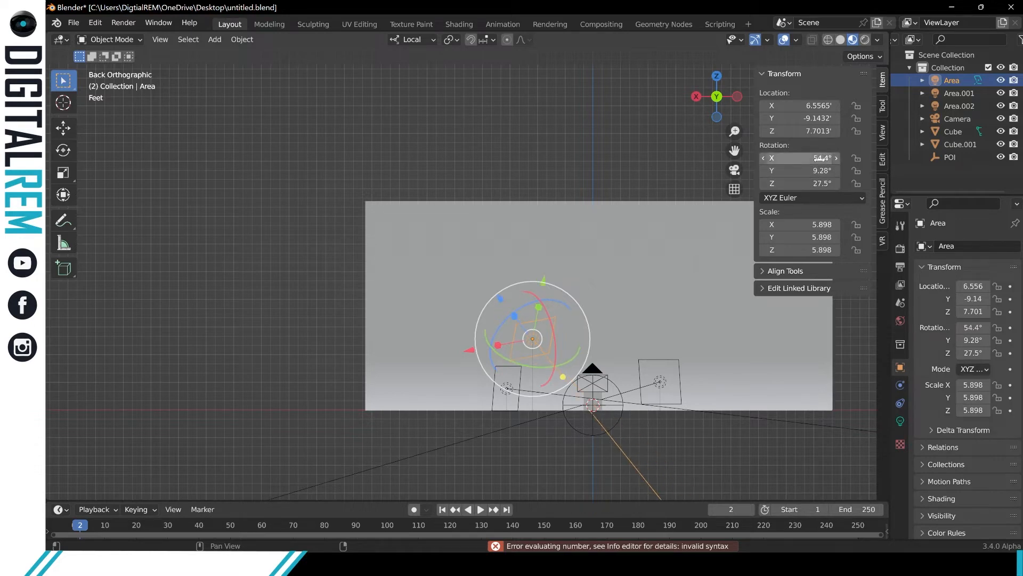
{"action": "left_click", "coordinate": [553, 319]}
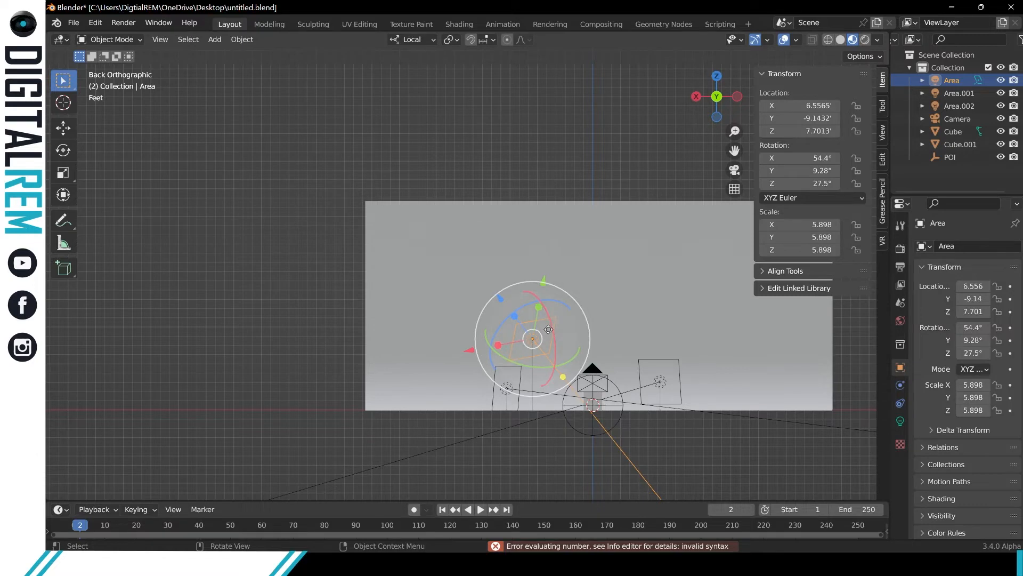
{"action": "left_click_drag", "start_coordinate": [558, 341], "coordinate": [589, 265]}
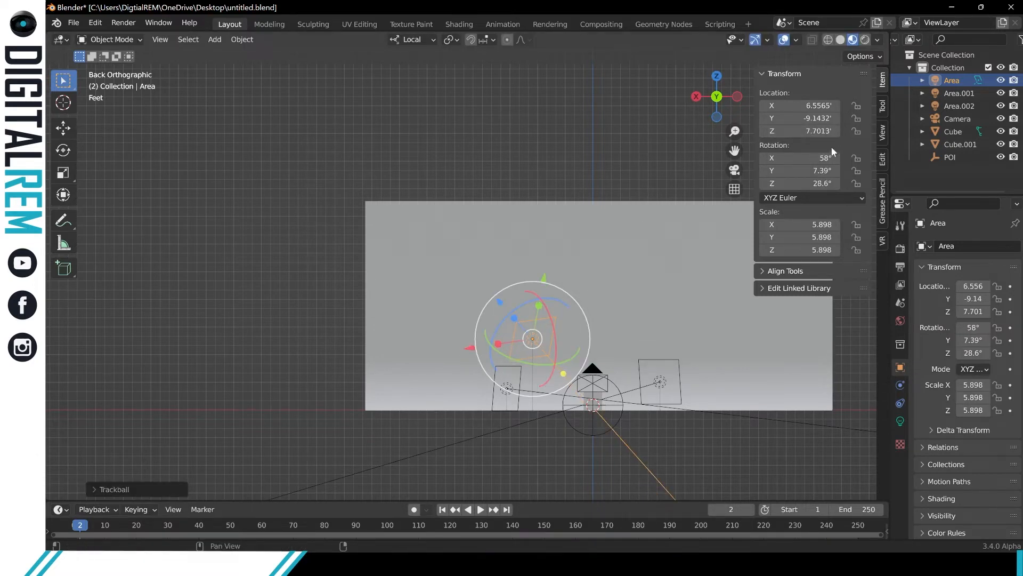
Rotate light Area to about 55.7° on X, exactly 0° on Y and about 39.8° on Z to aim at the subject.
{"action": "left_click_drag", "start_coordinate": [820, 184], "coordinate": [640, 184]}
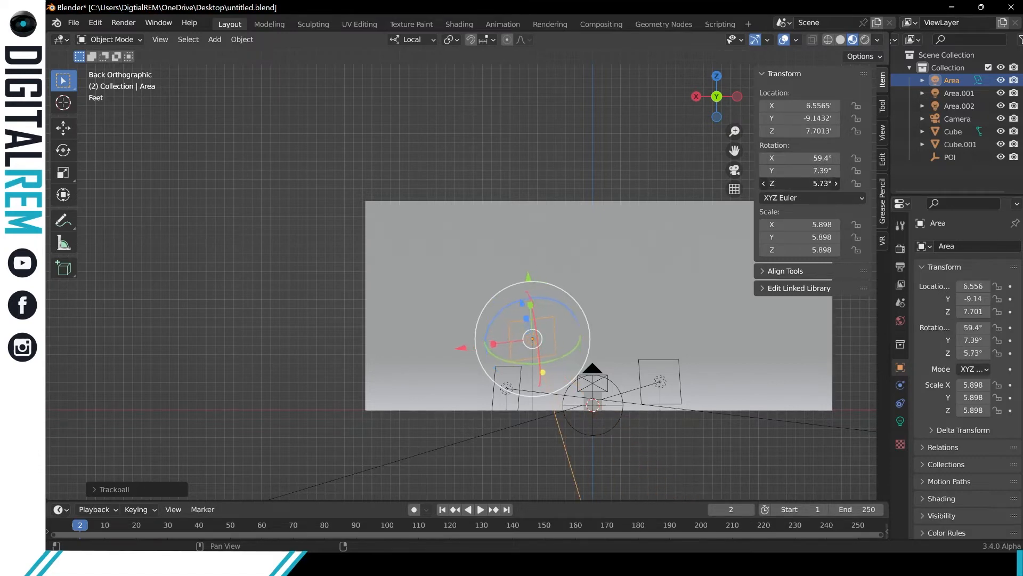
{"action": "left_click", "coordinate": [822, 184]}
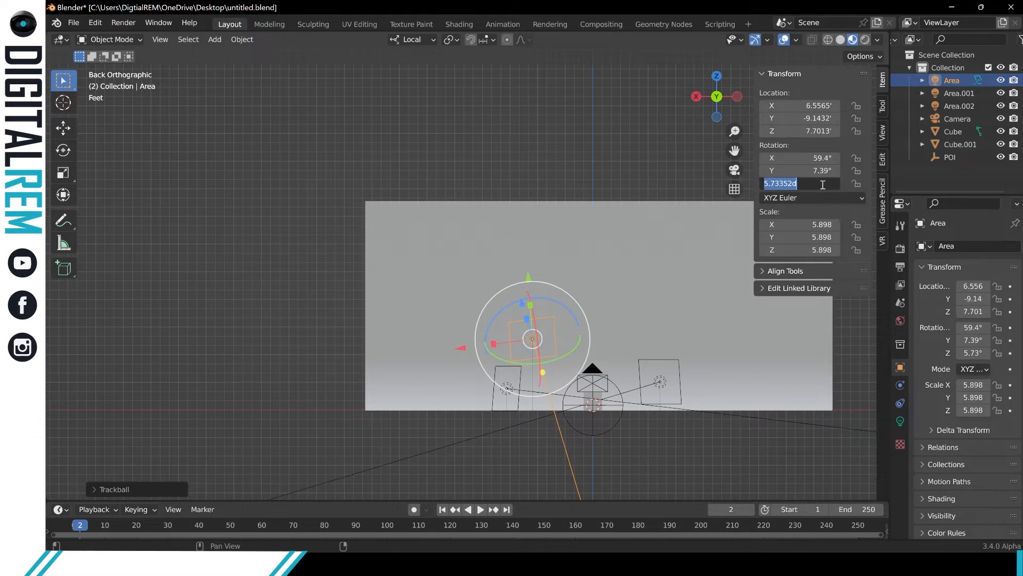
{"action": "key", "text": "Return"}
{"action": "left_click", "coordinate": [822, 183]}
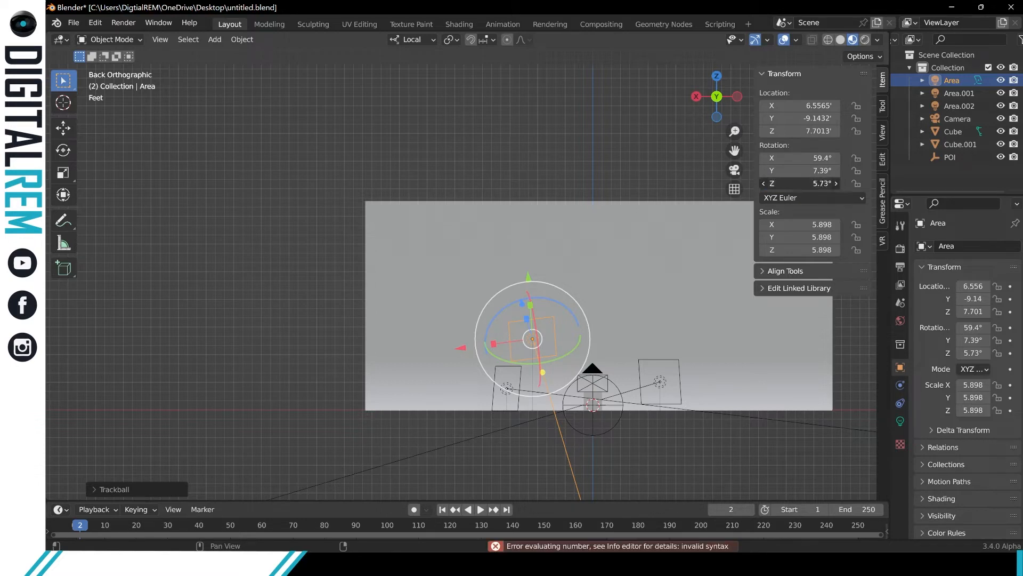
{"action": "key", "text": "Return"}
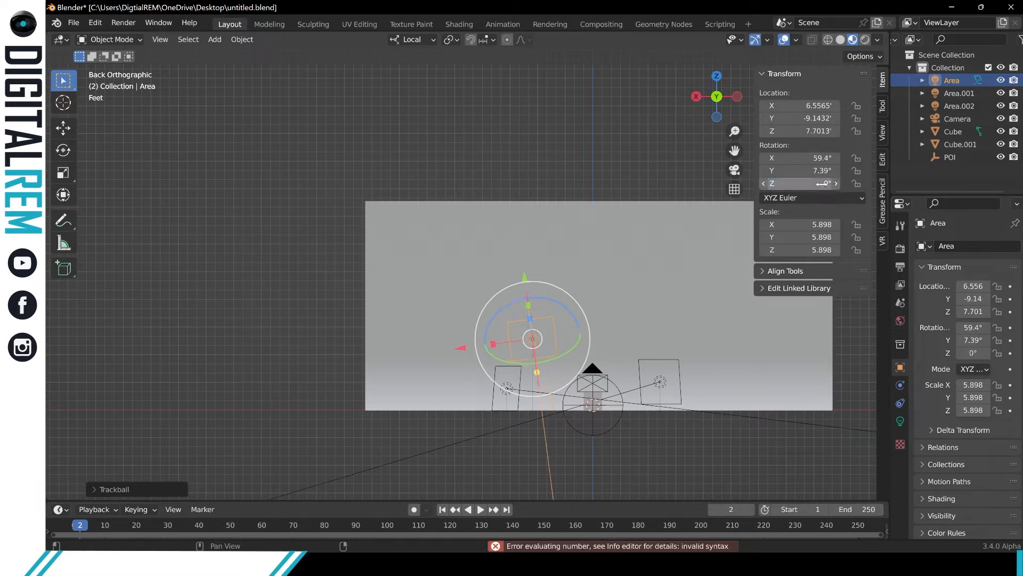
{"action": "left_click_drag", "start_coordinate": [822, 157], "coordinate": [807, 157]}
{"action": "left_click", "coordinate": [819, 170]}
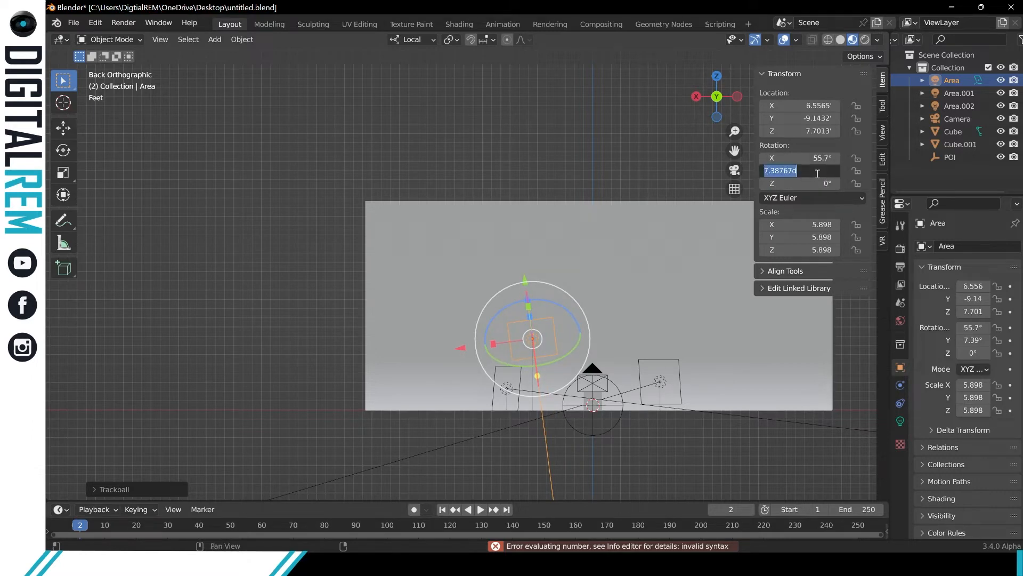
{"action": "type", "text": "0"}
{"action": "key", "text": "Return"}
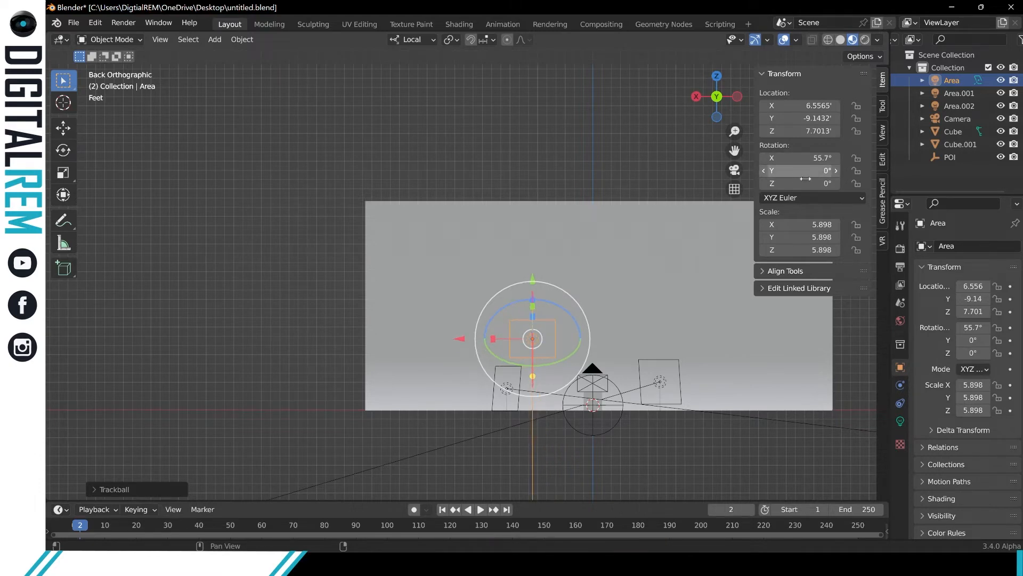
{"action": "left_click_drag", "start_coordinate": [816, 183], "coordinate": [864, 184]}
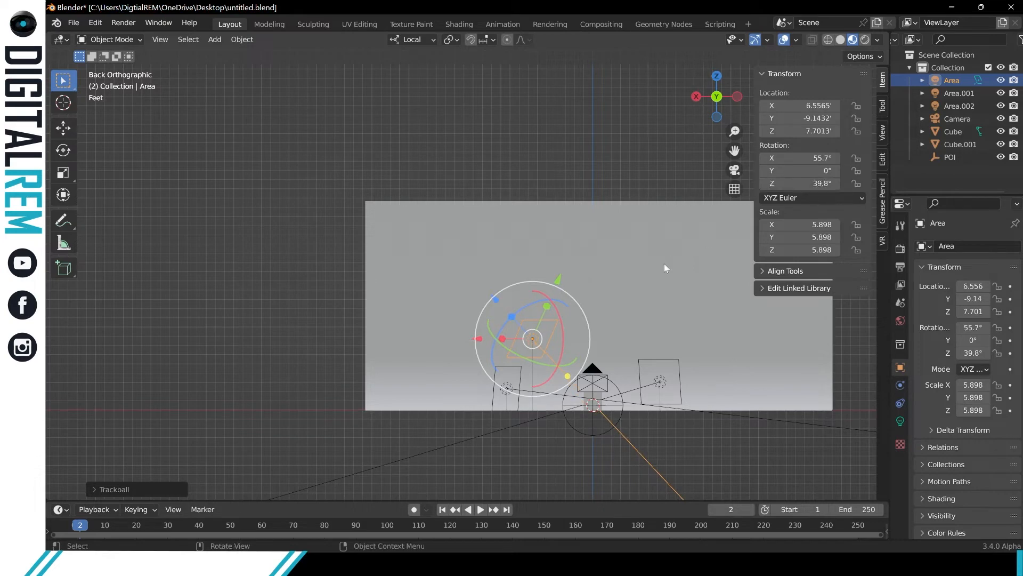
Select light Area.001 in a perspective view from above and turn it about Z to aim at the subject.
{"action": "left_click", "coordinate": [762, 466]}
{"action": "middle_click_drag", "start_coordinate": [762, 465], "coordinate": [402, 252]}
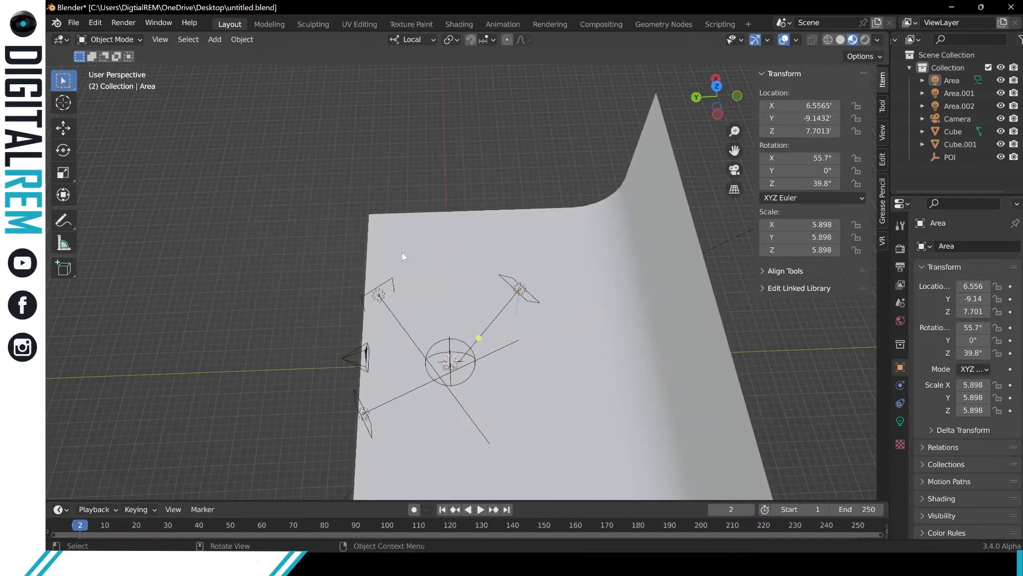
{"action": "left_click", "coordinate": [387, 282]}
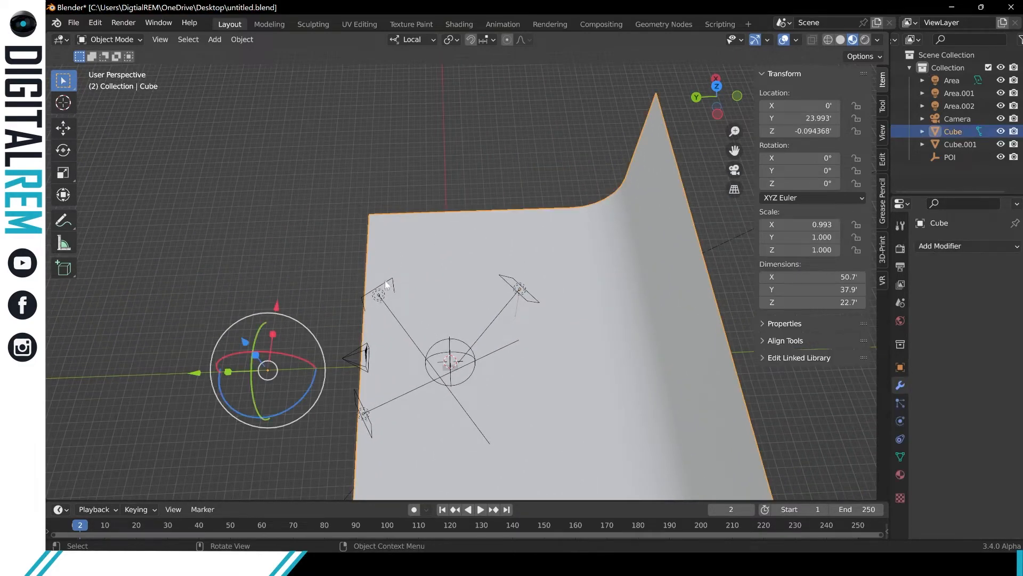
{"action": "left_click", "coordinate": [387, 284]}
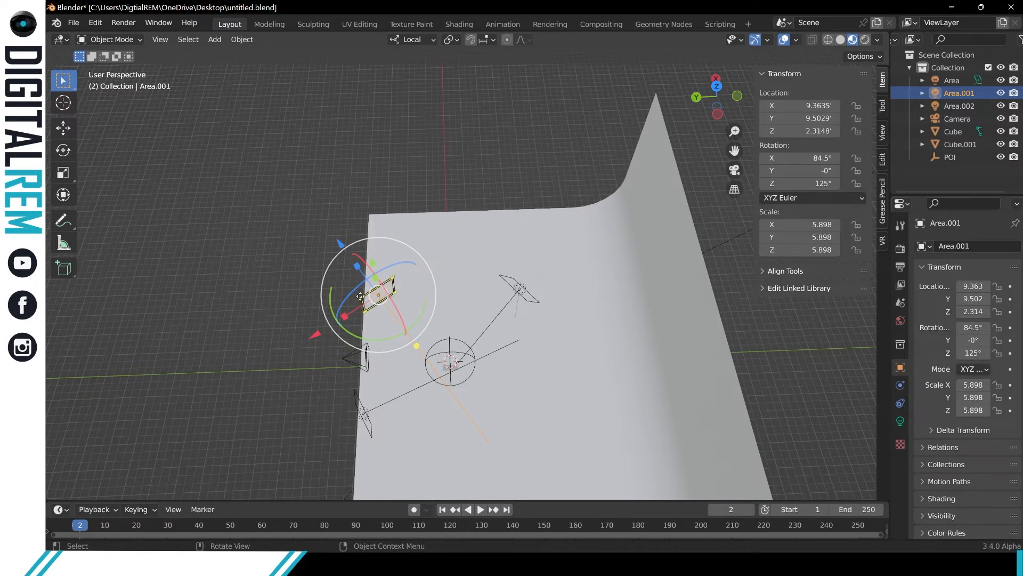
{"action": "left_click_drag", "start_coordinate": [360, 296], "coordinate": [363, 297]}
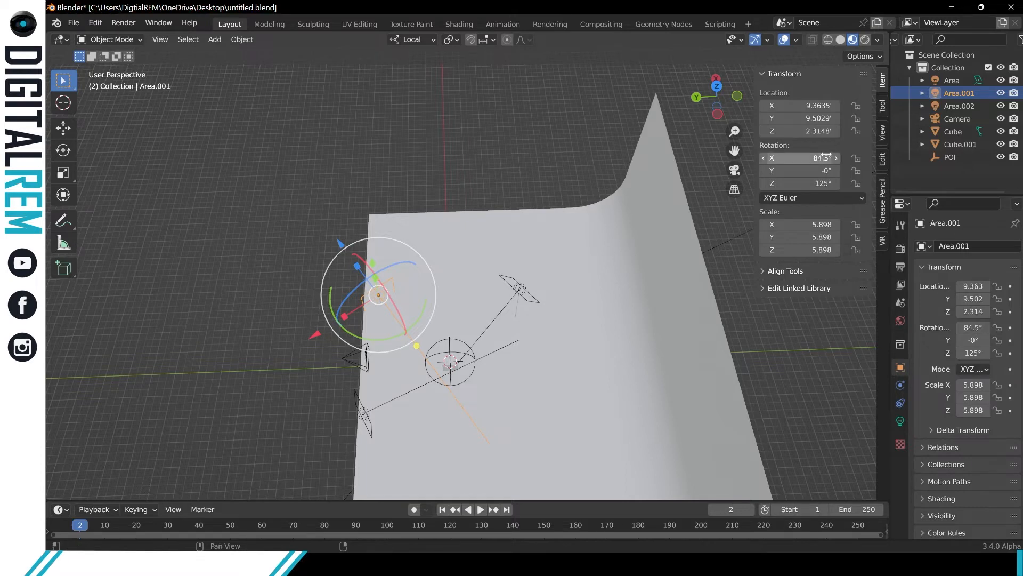
{"action": "left_click_drag", "start_coordinate": [820, 158], "coordinate": [845, 183]}
{"action": "key", "text": "ctrl+z"}
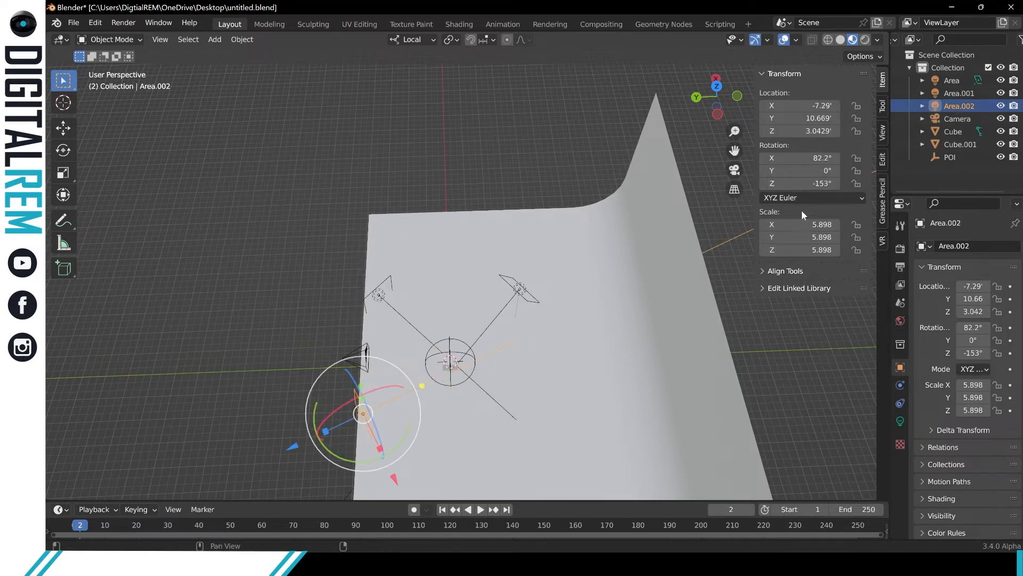
Turn light Area.002 to about -149° on Z to aim at the subject, and save the file.
{"action": "mouse_move", "coordinate": [800, 183]}
{"action": "left_mouse_down"}
{"action": "mouse_move", "coordinate": [788, 183]}
{"action": "mouse_move", "coordinate": [802, 182]}
{"action": "left_mouse_up"}
{"action": "middle_click_drag", "start_coordinate": [574, 223], "coordinate": [707, 127]}
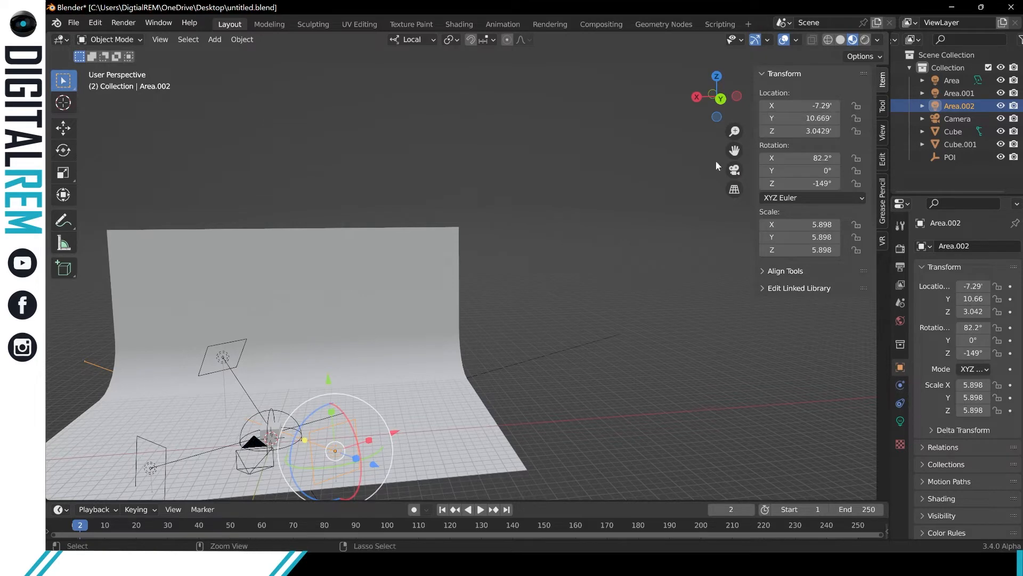
{"action": "key", "text": "ctrl+s"}
{"action": "left_click", "coordinate": [635, 120]}
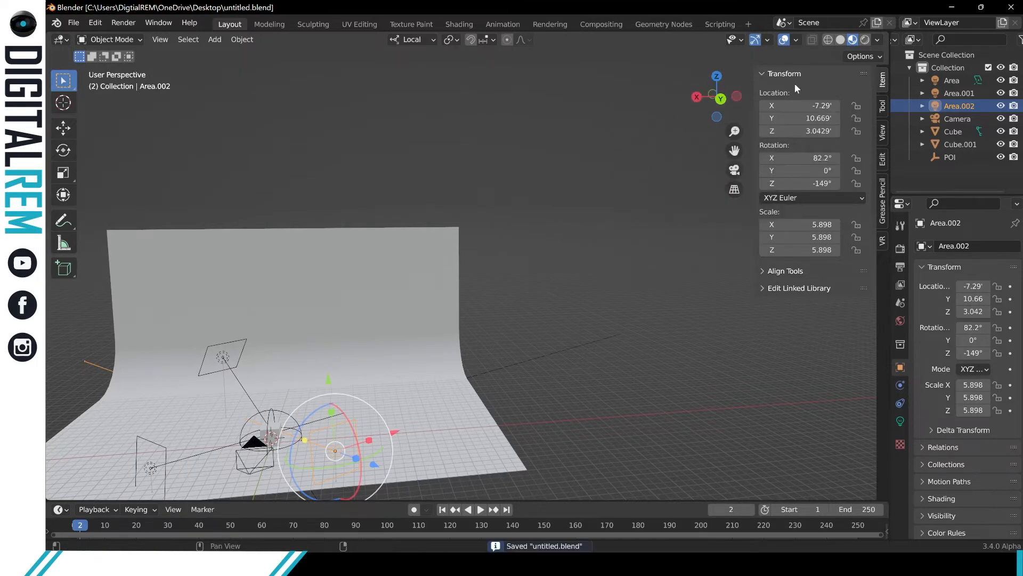
Switch the viewport to rendered shading and look at the cube and backdrop through the camera.
{"action": "left_click", "coordinate": [865, 39]}
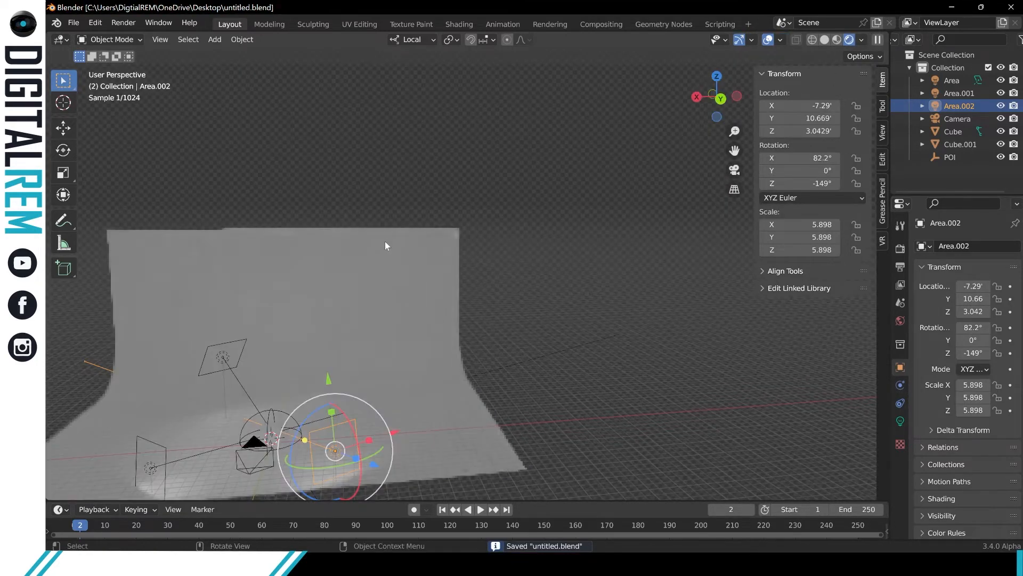
{"action": "middle_click_drag", "start_coordinate": [430, 212], "coordinate": [531, 203]}
{"action": "scroll", "coordinate": [500, 238], "scroll_direction": "up", "scroll_amount": 6}
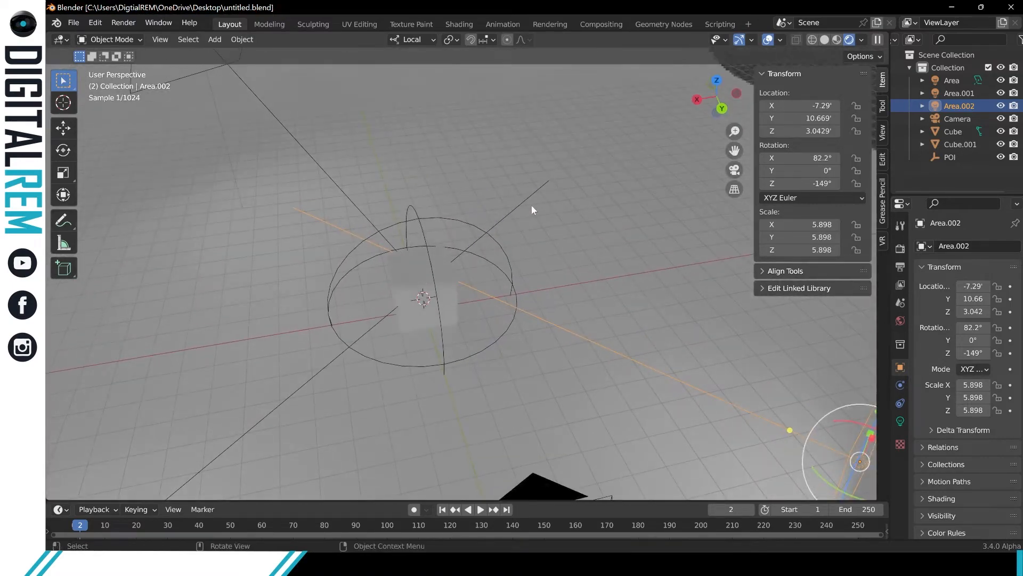
{"action": "key", "text": "KP_0"}
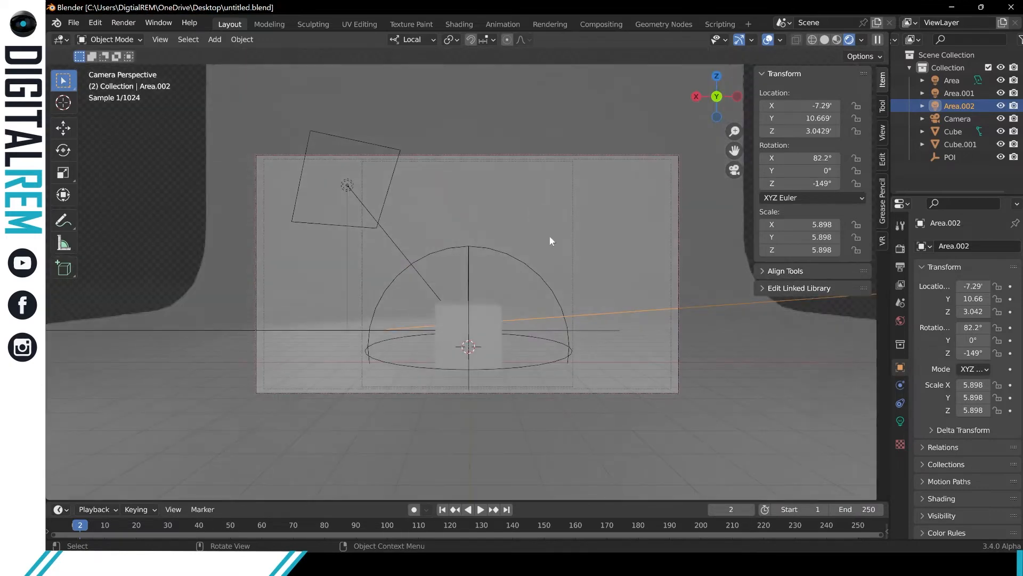
{"action": "left_click", "coordinate": [459, 318]}
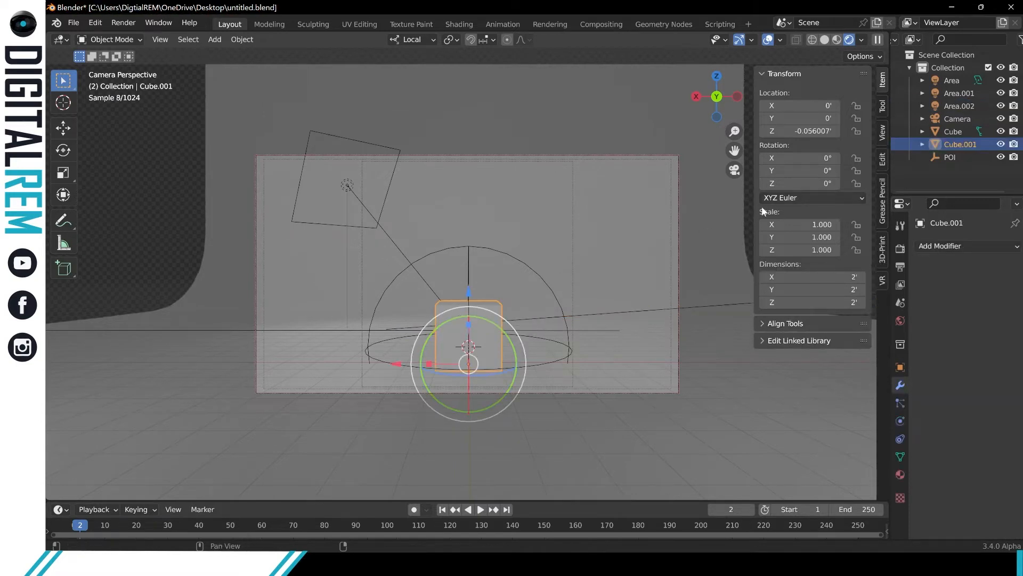
{"action": "left_click", "coordinate": [673, 257]}
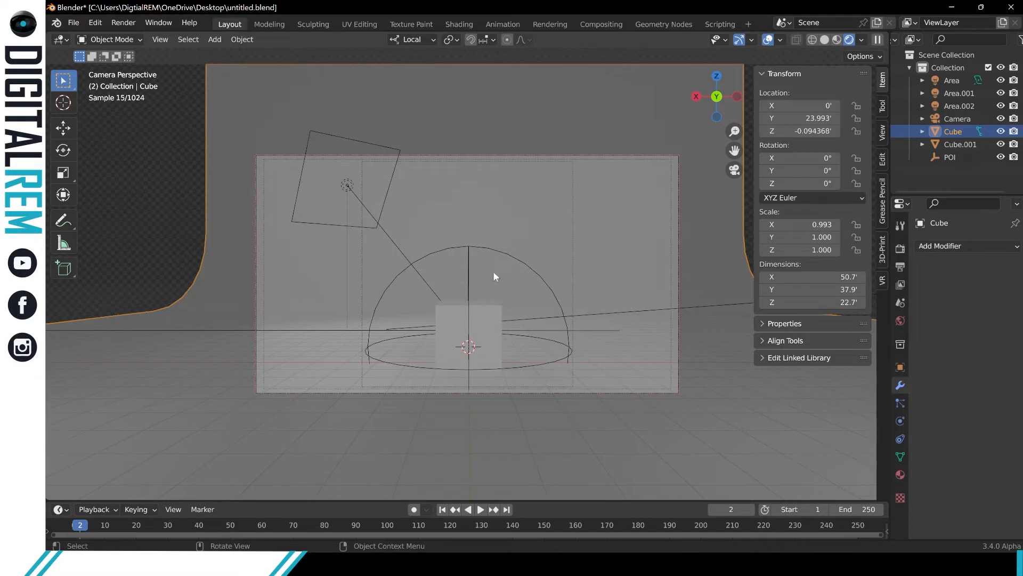
Change light Area's type to Spot in its light settings, and deselect it.
{"action": "left_click", "coordinate": [347, 185]}
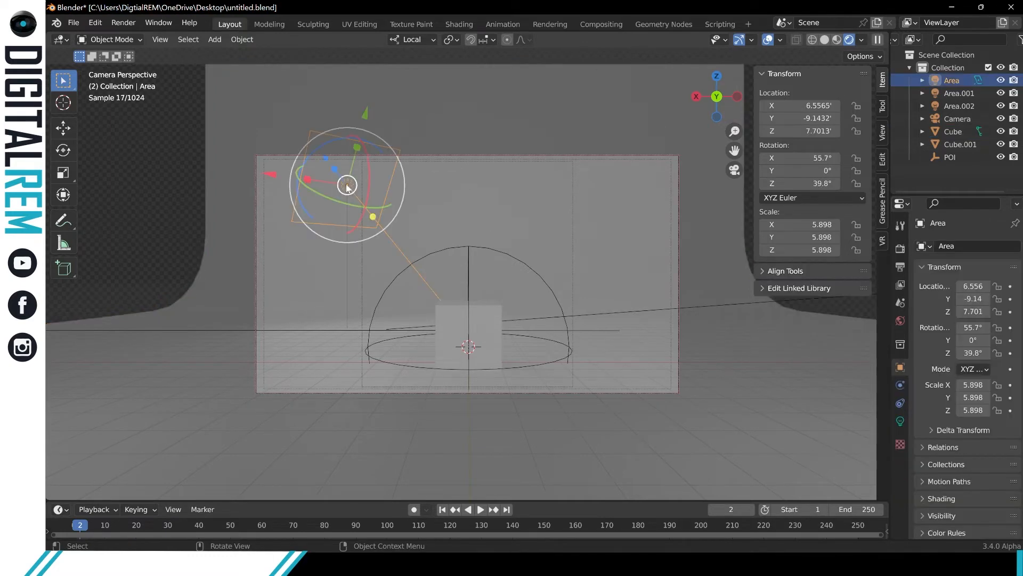
{"action": "left_click", "coordinate": [900, 420]}
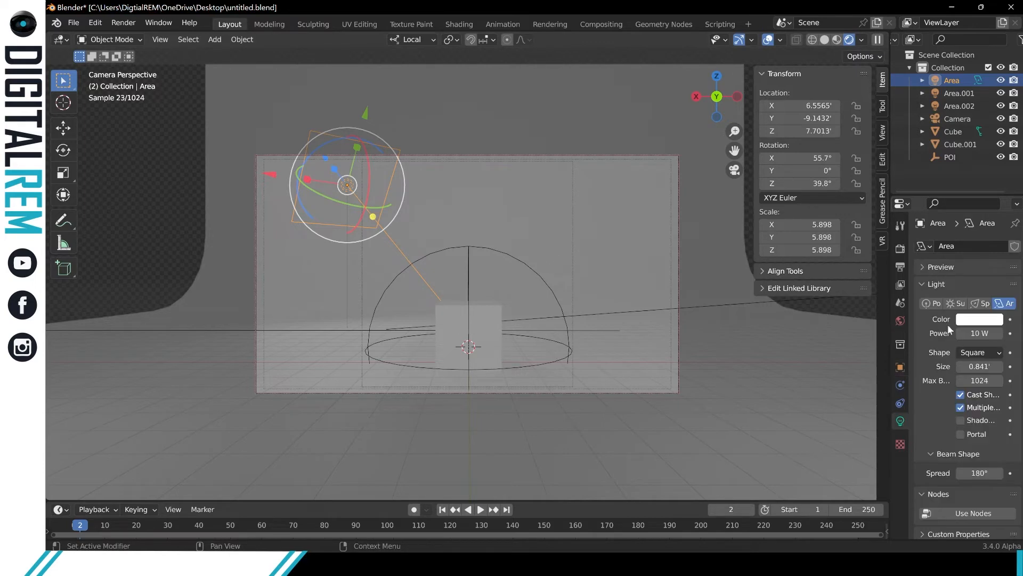
{"action": "left_click", "coordinate": [971, 302]}
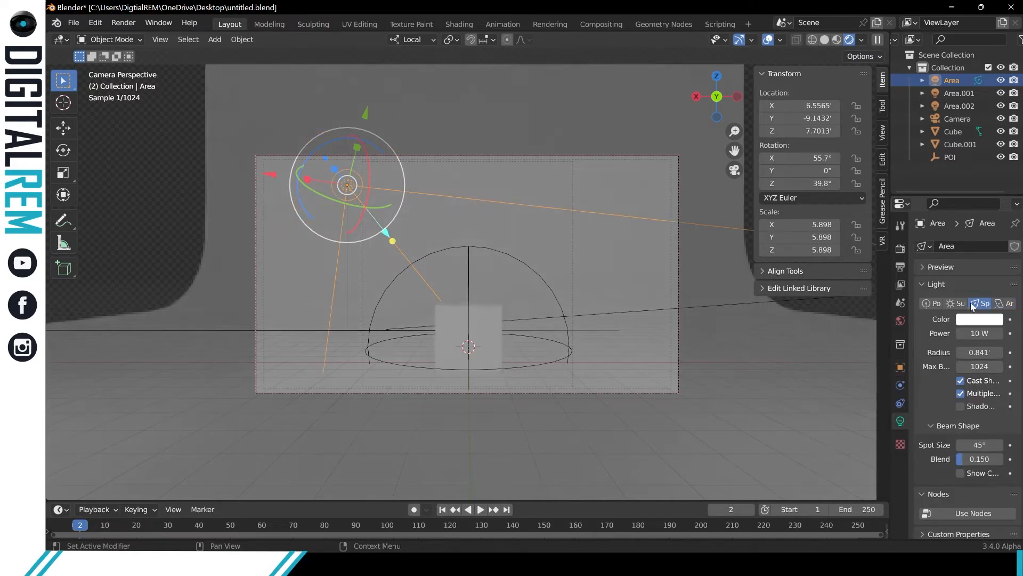
{"action": "left_click", "coordinate": [1002, 303]}
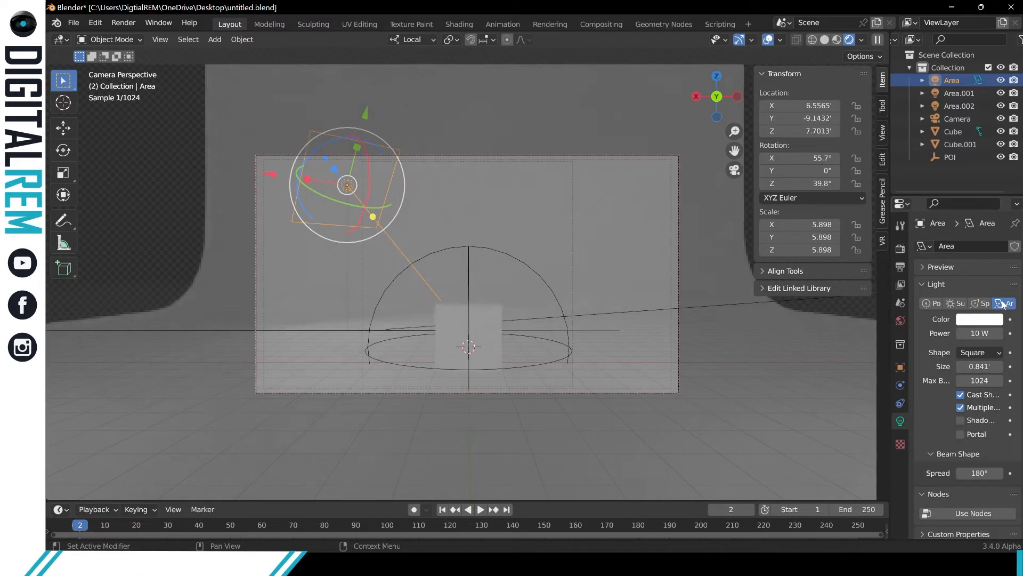
{"action": "left_click", "coordinate": [982, 304]}
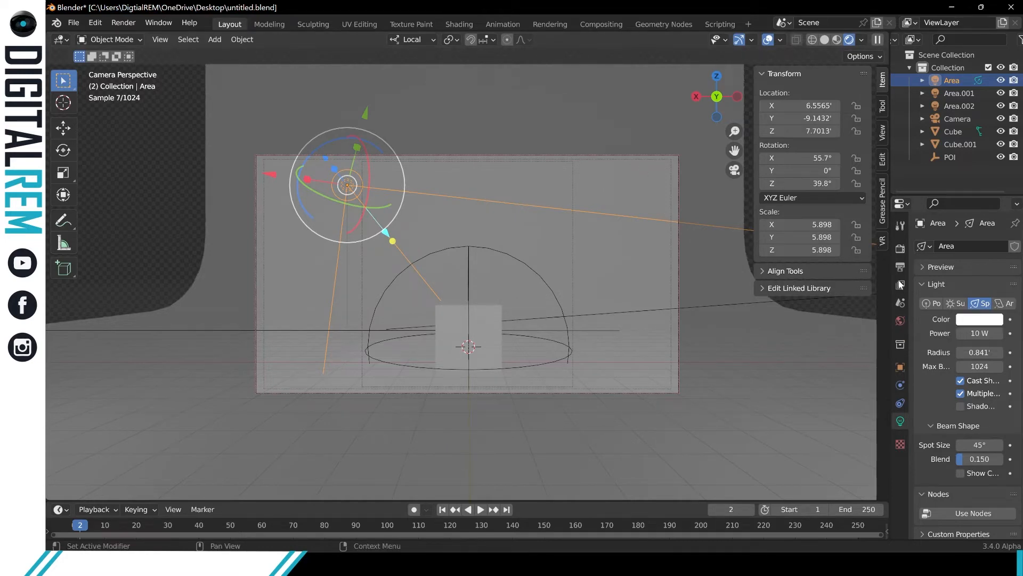
{"action": "left_click", "coordinate": [176, 158]}
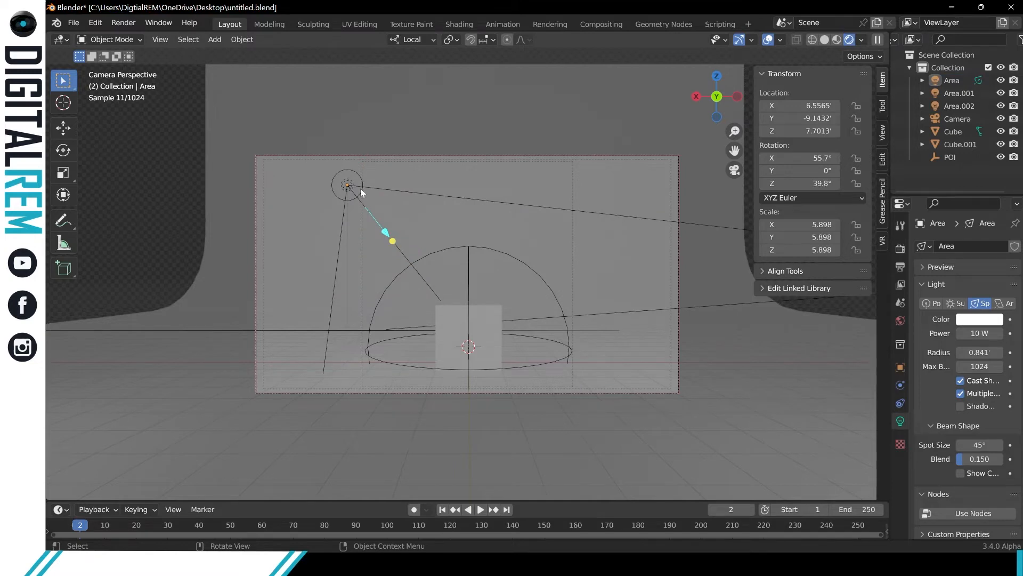
Select light Area.001 in a perspective view from above and change its type to Spot.
{"action": "middle_click_drag", "start_coordinate": [360, 188], "coordinate": [162, 148]}
{"action": "scroll", "coordinate": [356, 213], "scroll_direction": "down", "scroll_amount": 3}
{"action": "left_click", "coordinate": [357, 346]}
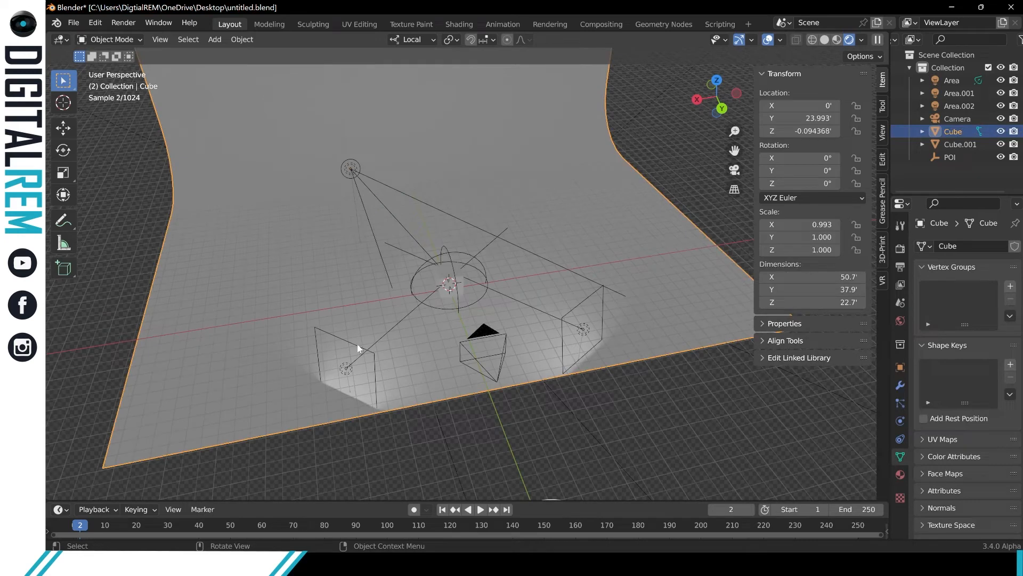
{"action": "left_click", "coordinate": [359, 345]}
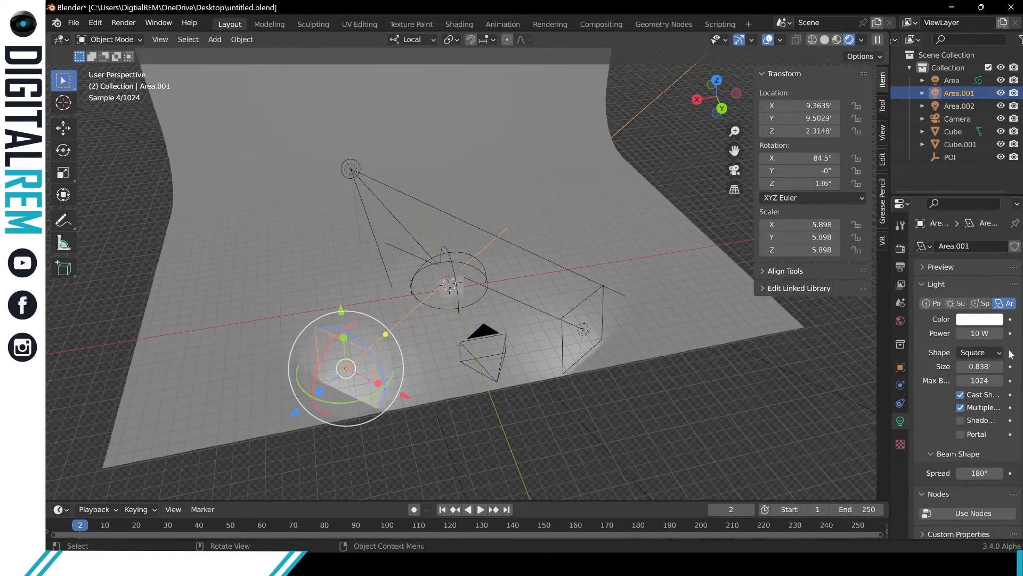
{"action": "left_click", "coordinate": [979, 303]}
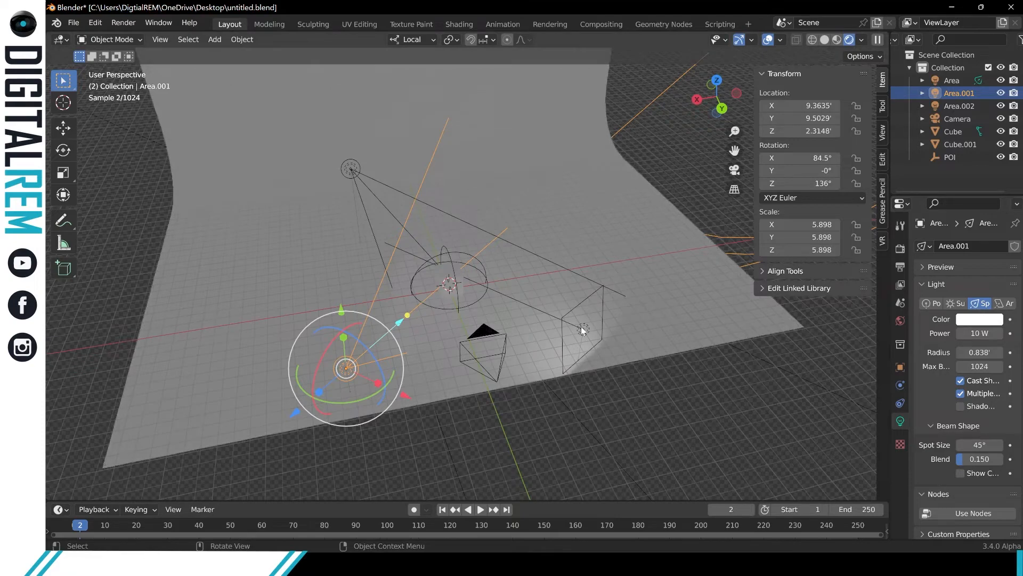
Change light Area.002's type to Spot and deselect it.
{"action": "left_click", "coordinate": [583, 327]}
{"action": "left_click", "coordinate": [978, 308]}
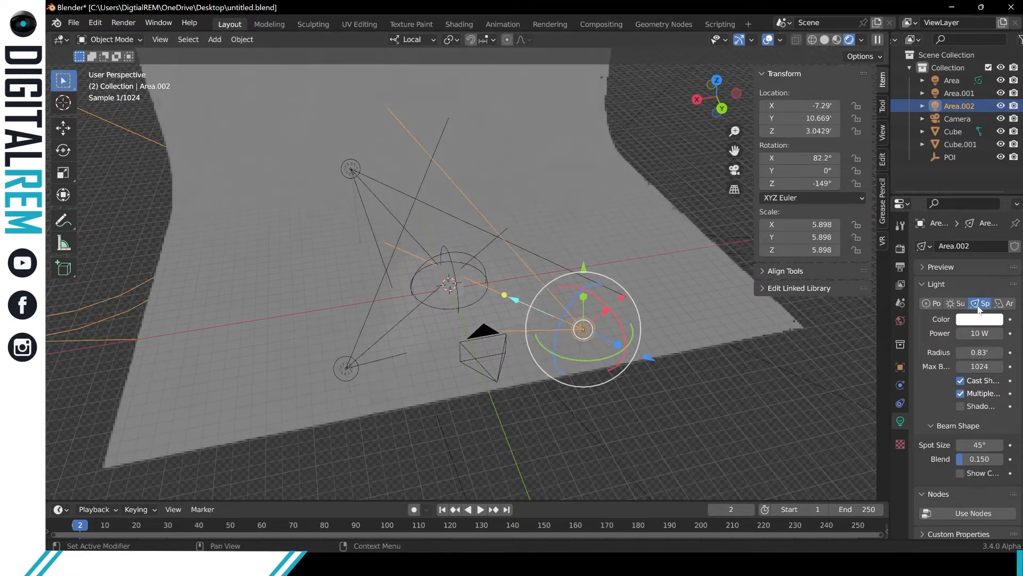
{"action": "middle_click_drag", "start_coordinate": [689, 273], "coordinate": [653, 264]}
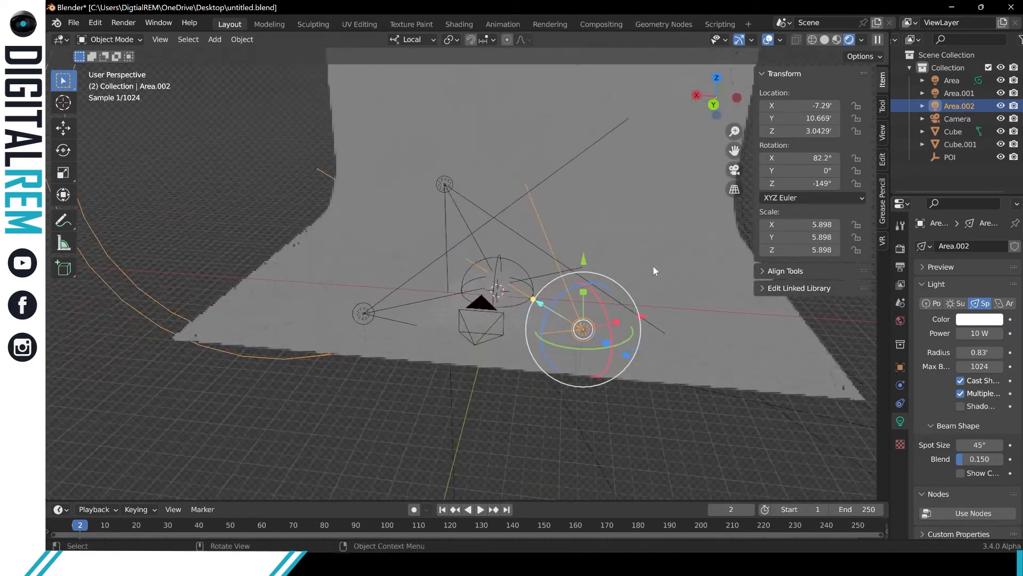
{"action": "left_click", "coordinate": [612, 304]}
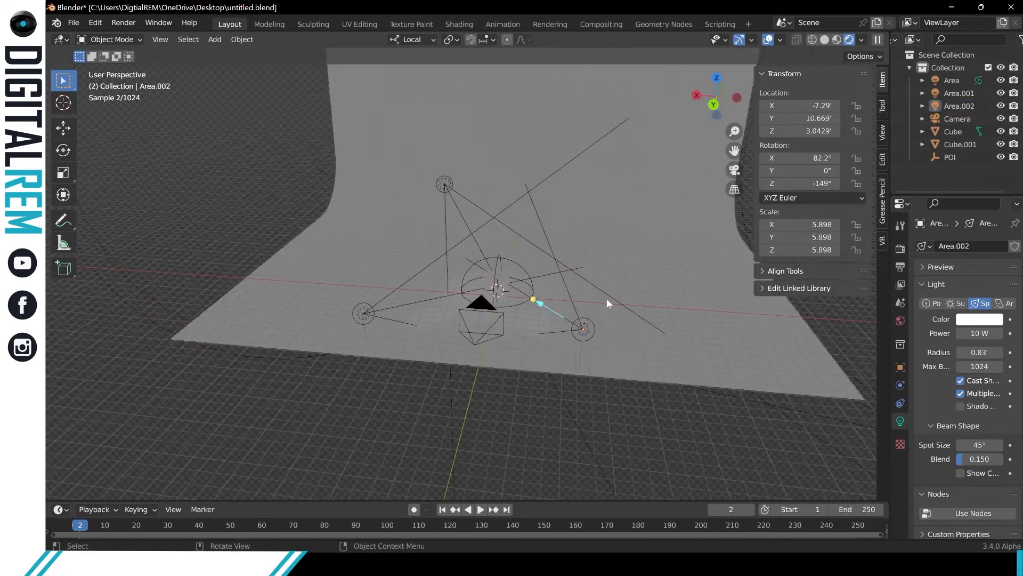
Show the camera view in rendered shading and darken the base colour of the backdrop's material to dark grey.
{"action": "scroll", "coordinate": [606, 298], "scroll_direction": "up", "scroll_amount": 3}
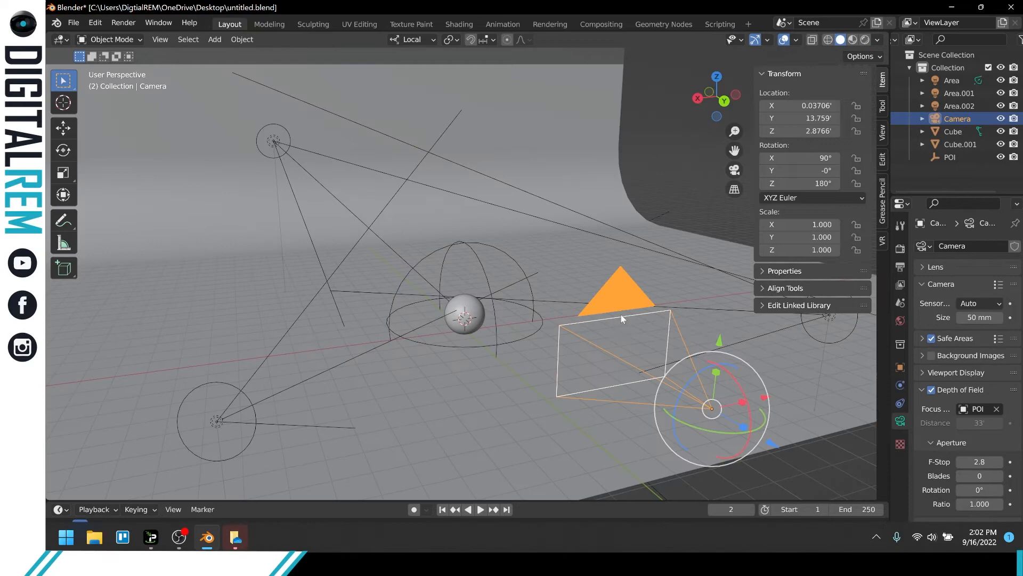
{"action": "key", "text": "KP_0"}
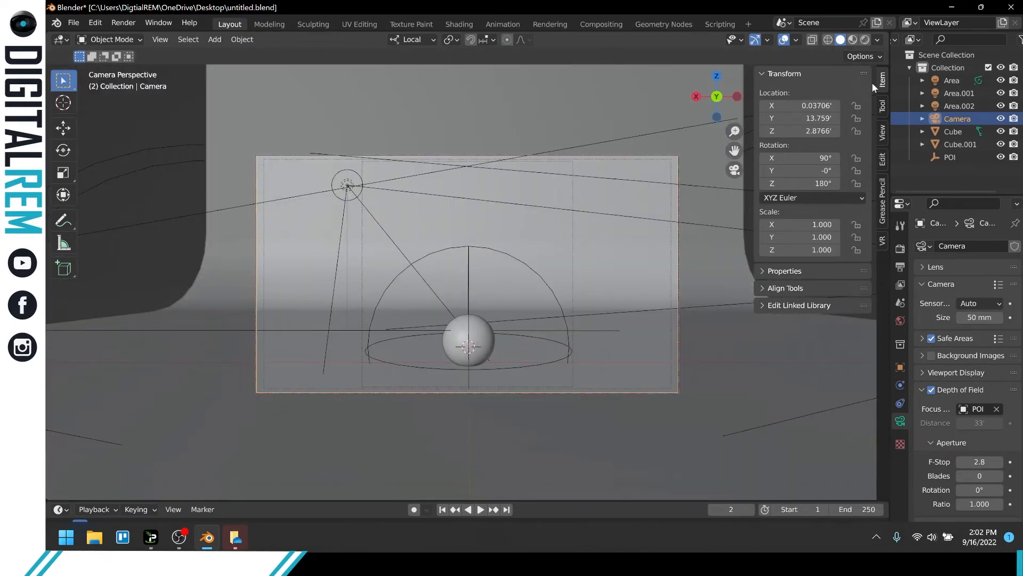
{"action": "left_click", "coordinate": [863, 40]}
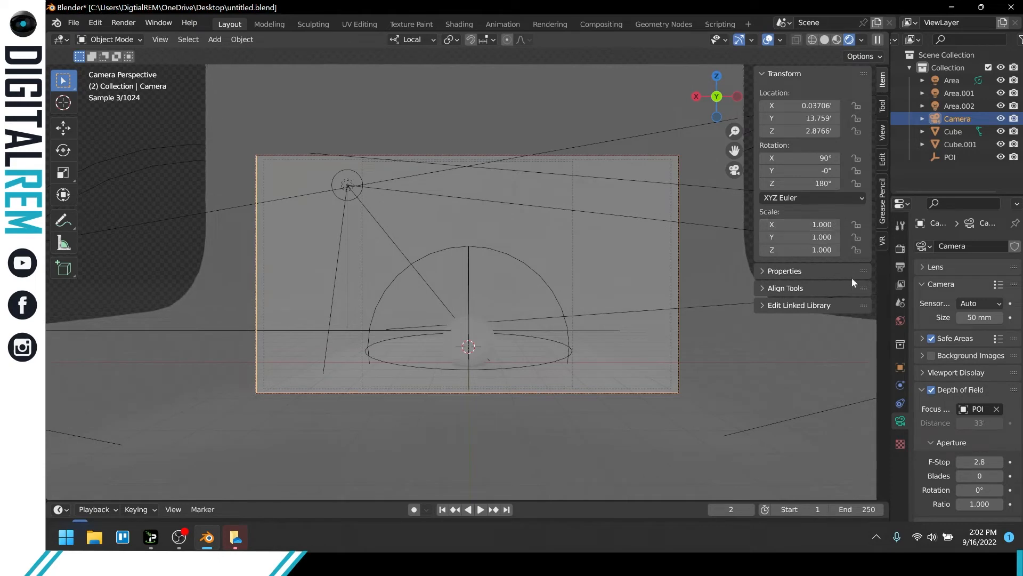
{"action": "left_click", "coordinate": [694, 279]}
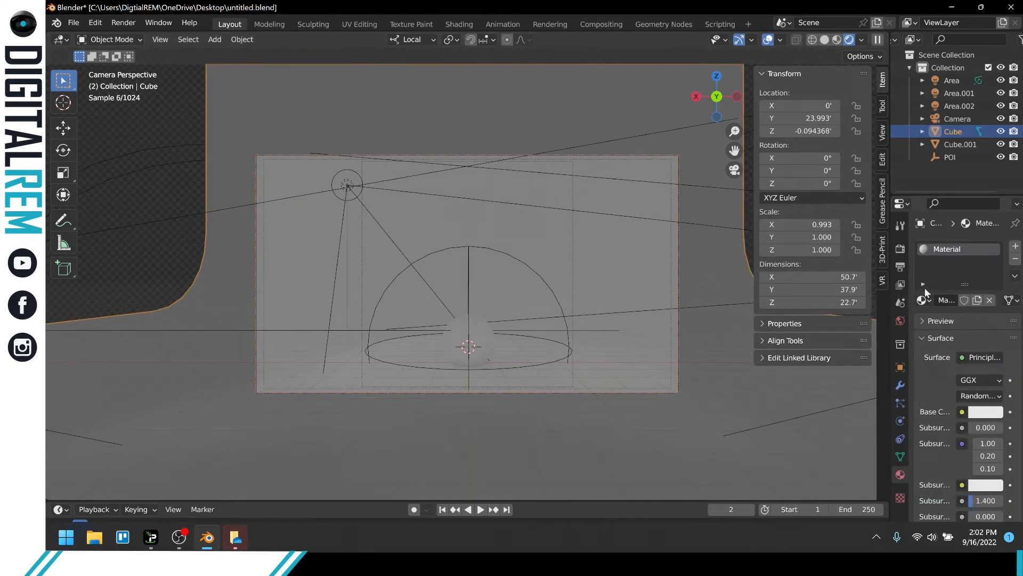
{"action": "left_click", "coordinate": [981, 413]}
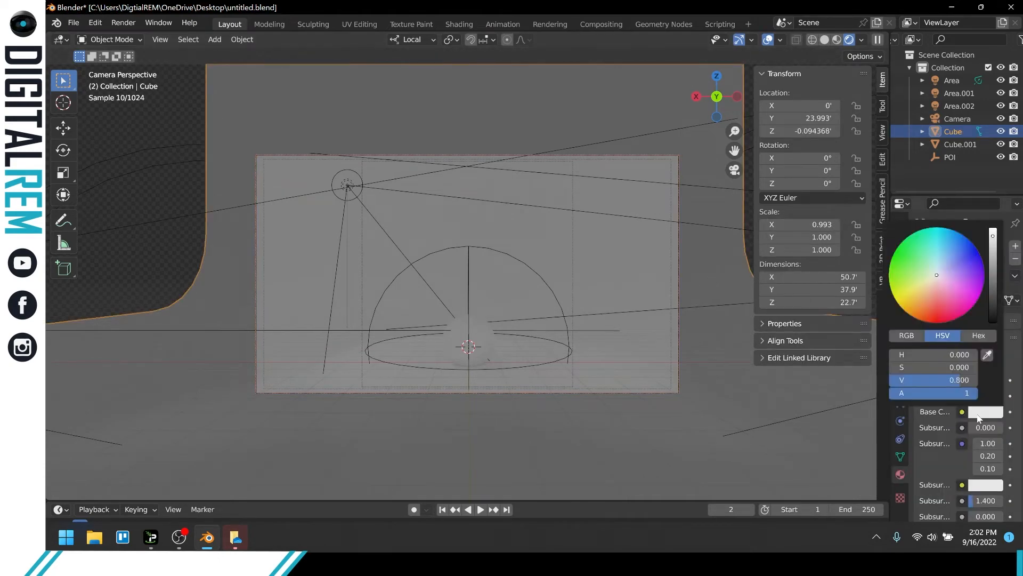
{"action": "left_click", "coordinate": [990, 295]}
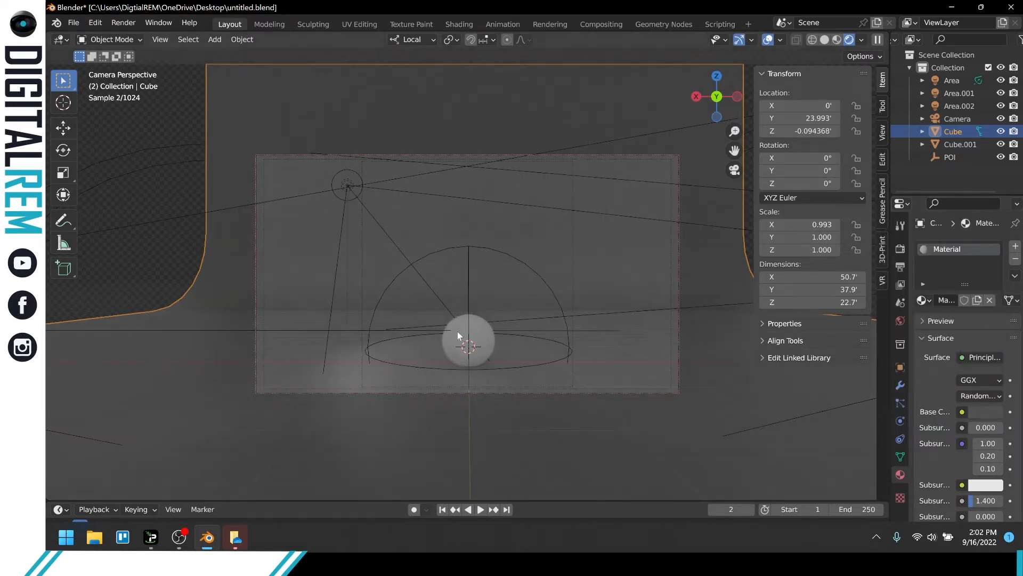
Give the sphere a new material and name it Default_Mat.
{"action": "left_click", "coordinate": [468, 339]}
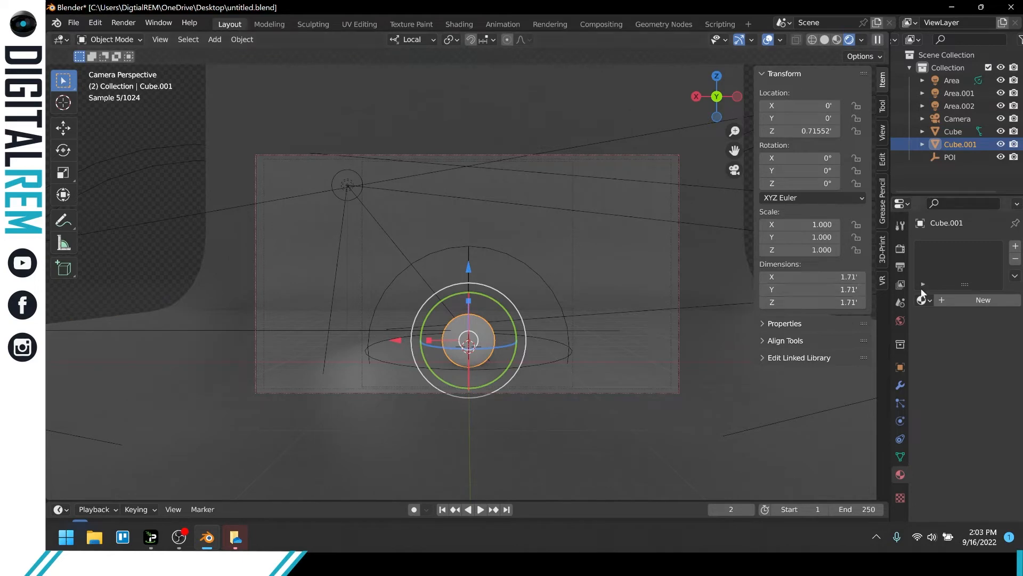
{"action": "left_click", "coordinate": [1015, 247]}
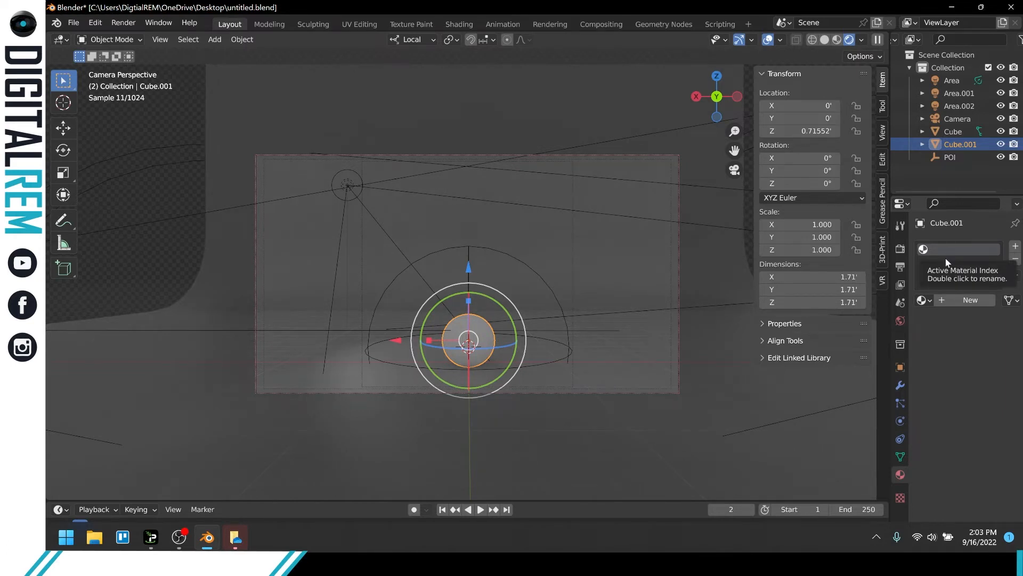
{"action": "left_click", "coordinate": [953, 302]}
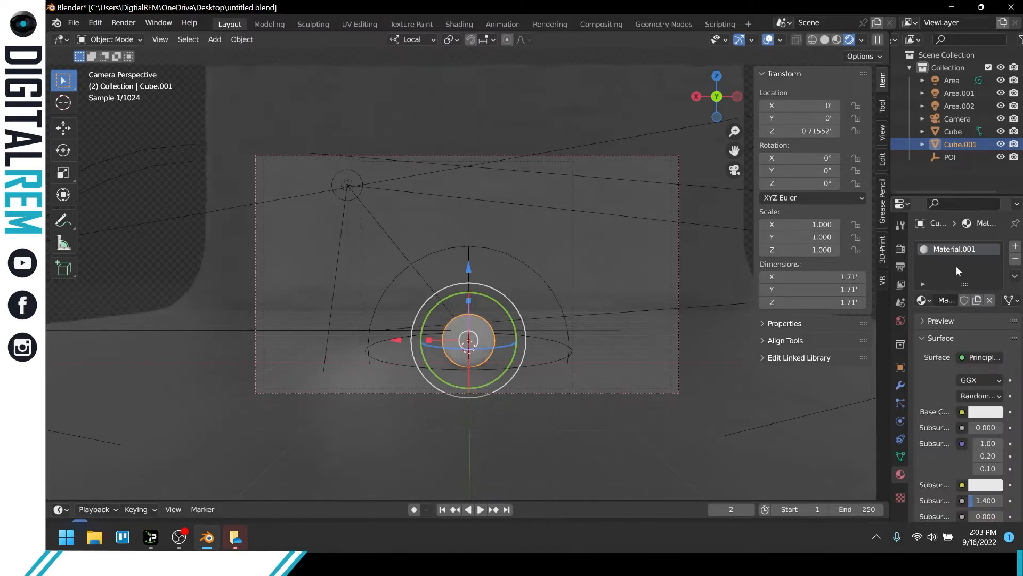
{"action": "double_click", "coordinate": [959, 250]}
{"action": "type", "text": "Default"}
{"action": "key", "text": "Return"}
{"action": "double_click", "coordinate": [957, 248]}
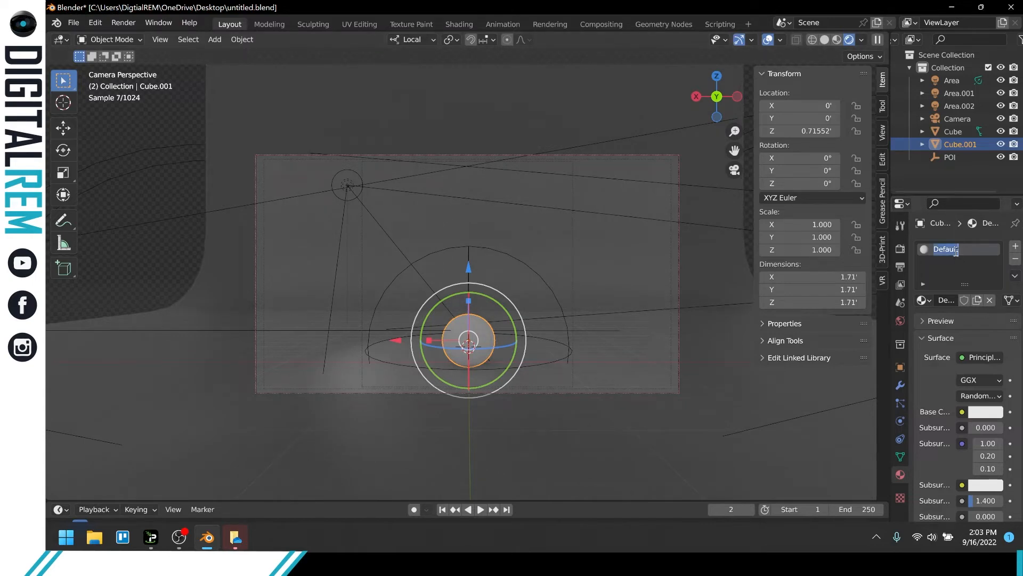
{"action": "type", "text": "_Mat"}
{"action": "key", "text": "Return"}
Select the backdrop and rename its material DefaultScene_Mat.
{"action": "left_click", "coordinate": [633, 193]}
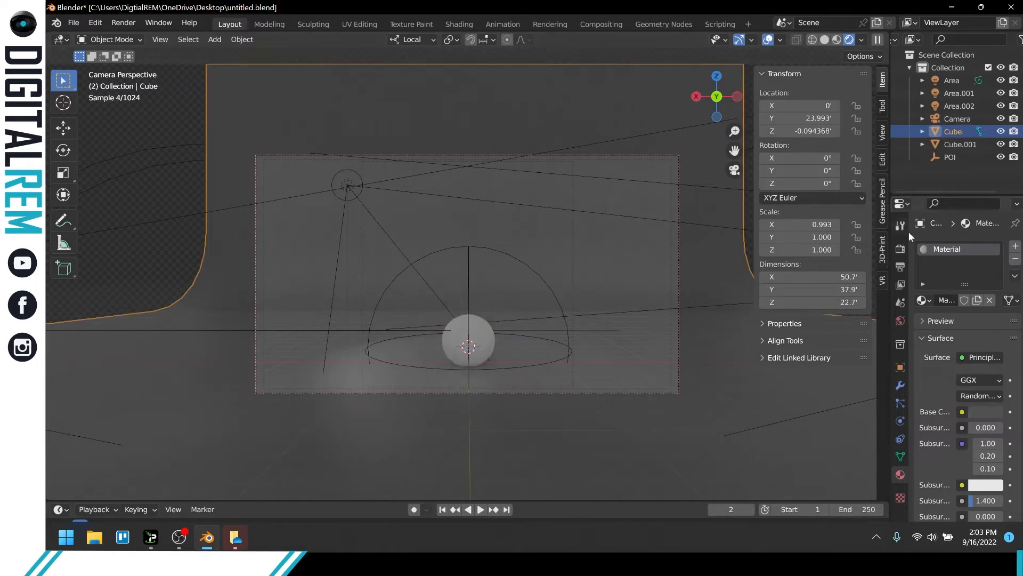
{"action": "double_click", "coordinate": [944, 249]}
{"action": "type", "text": "Default Scene_ Mat"}
{"action": "key", "text": "Return"}
{"action": "double_click", "coordinate": [958, 250]}
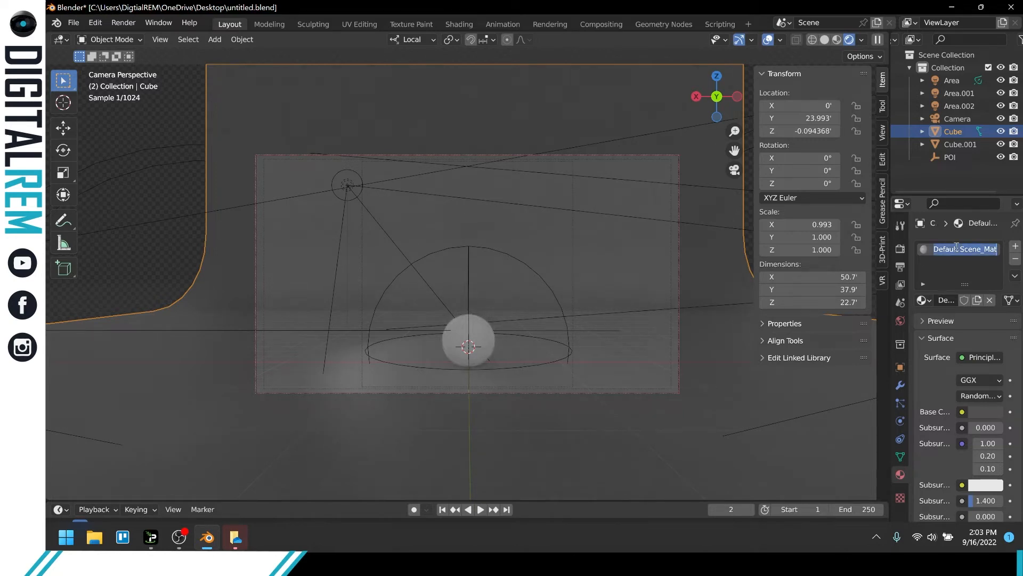
{"action": "left_click", "coordinate": [959, 249]}
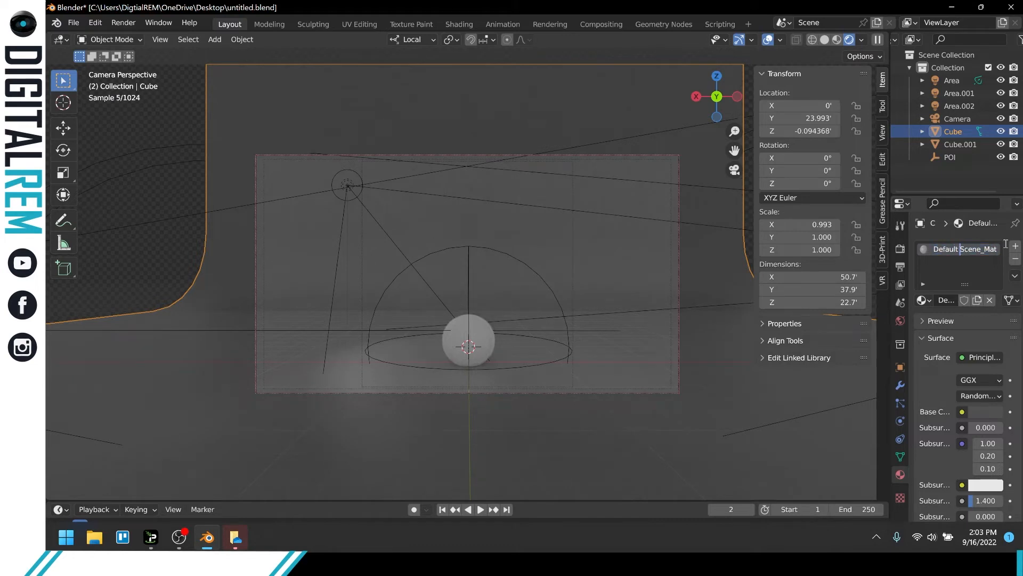
{"action": "key", "text": "BackSpace"}
{"action": "key", "text": "Return"}
Select the sphere and examine the specular and roughness settings of its Default_Mat material.
{"action": "left_click", "coordinate": [450, 330]}
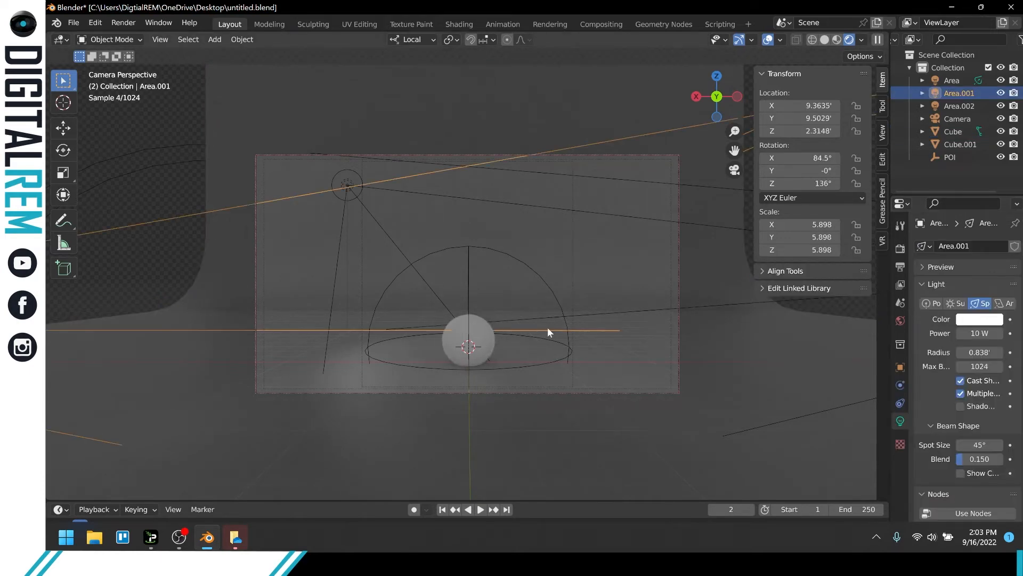
{"action": "left_click", "coordinate": [494, 328]}
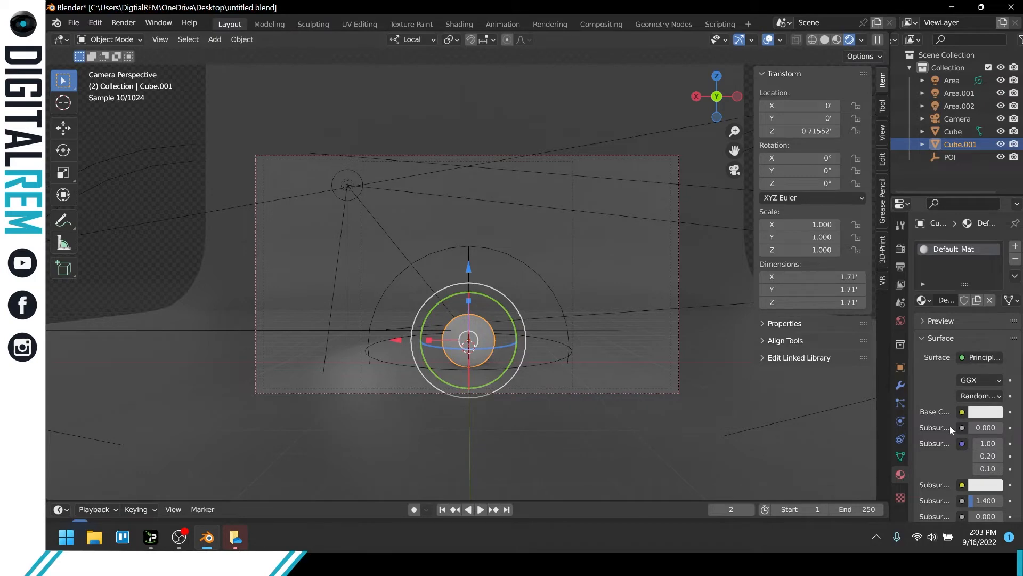
{"action": "scroll", "coordinate": [948, 428], "scroll_direction": "down", "scroll_amount": 2}
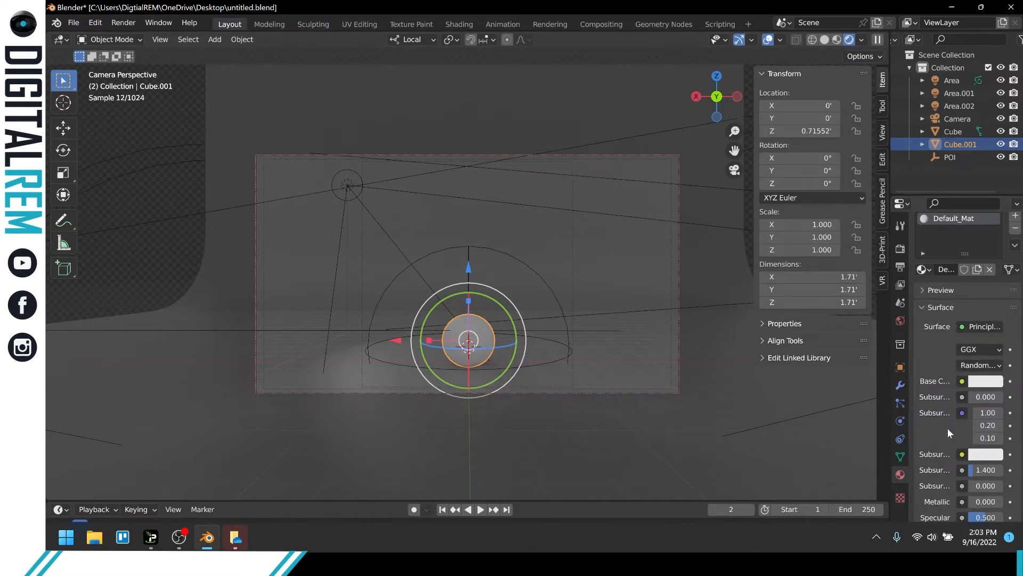
{"action": "scroll", "coordinate": [941, 480], "scroll_direction": "down", "scroll_amount": 1}
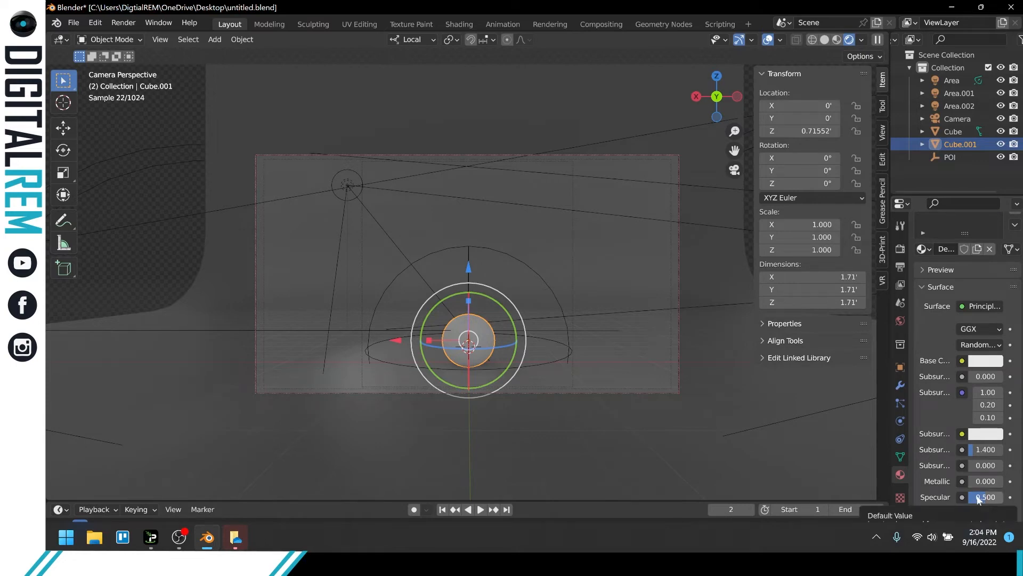
{"action": "scroll", "coordinate": [979, 479], "scroll_direction": "down", "scroll_amount": 3}
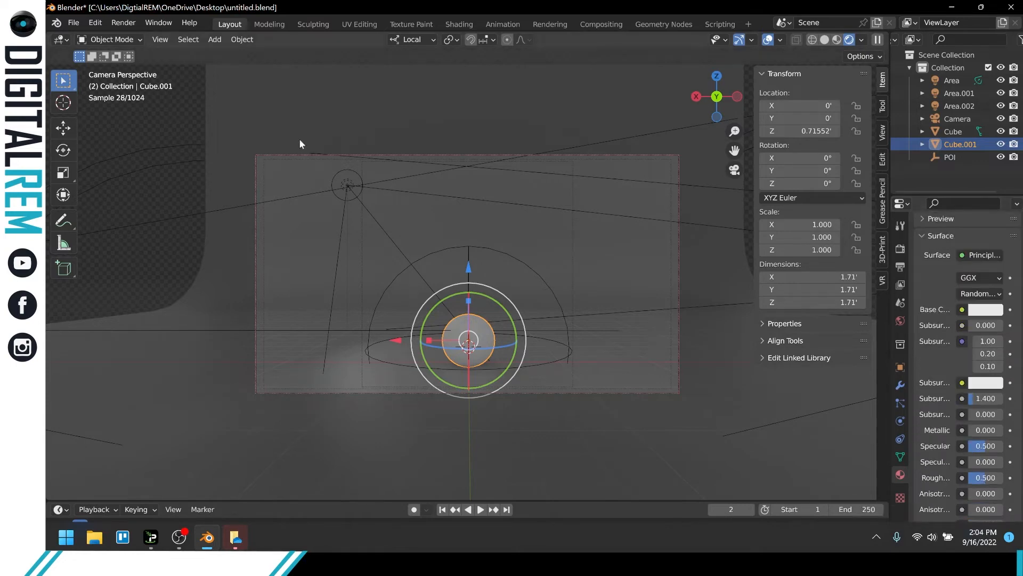
Select light Area above the sphere and set its power to 100 W.
{"action": "left_click", "coordinate": [350, 184]}
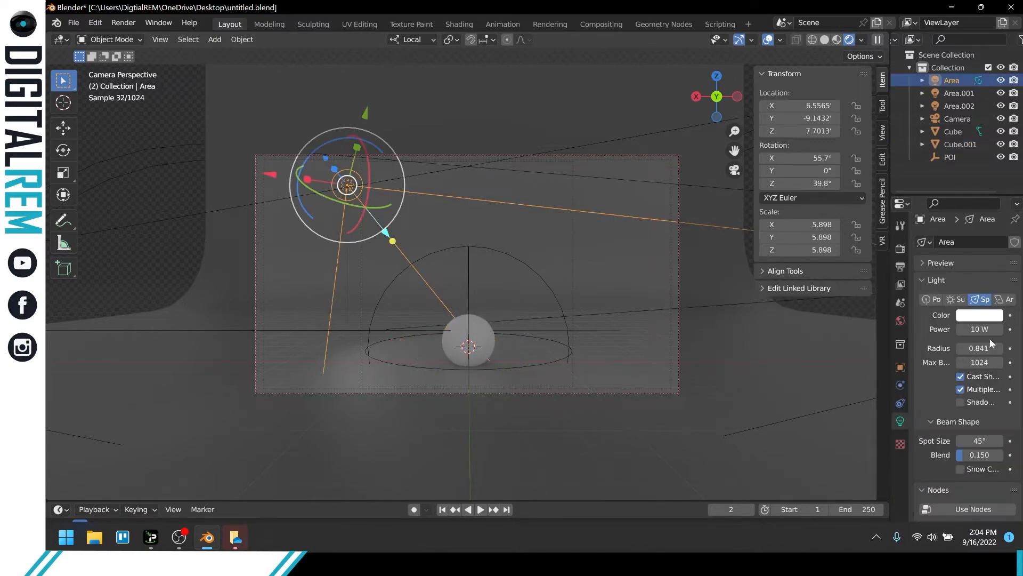
{"action": "left_click", "coordinate": [977, 327]}
{"action": "type", "text": "100"}
{"action": "key", "text": "Return"}
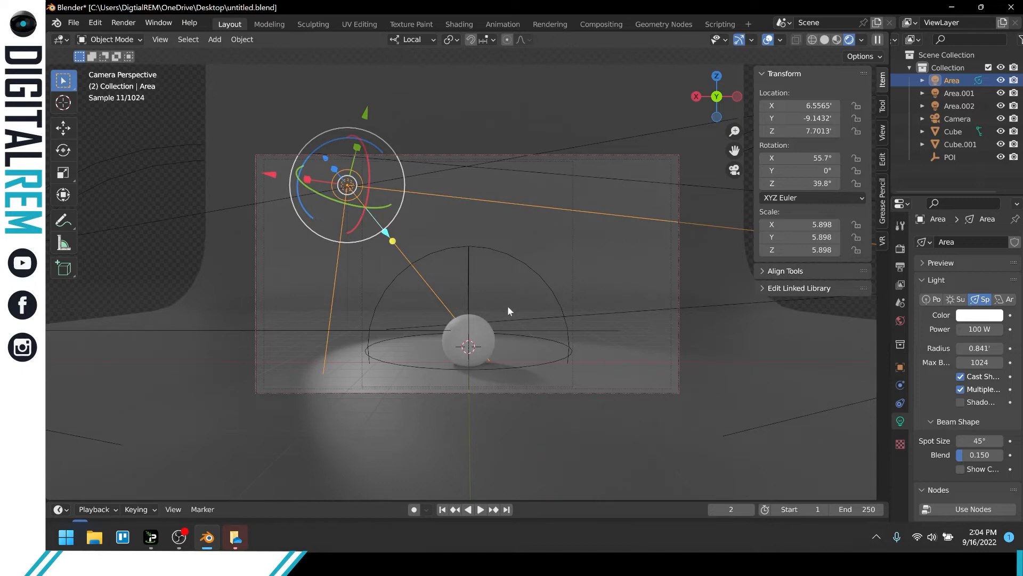
Raise the sphere slightly along Z to about 0.749' so it sits on the backdrop floor, and deselect it.
{"action": "scroll", "coordinate": [508, 308], "scroll_direction": "up", "scroll_amount": 3}
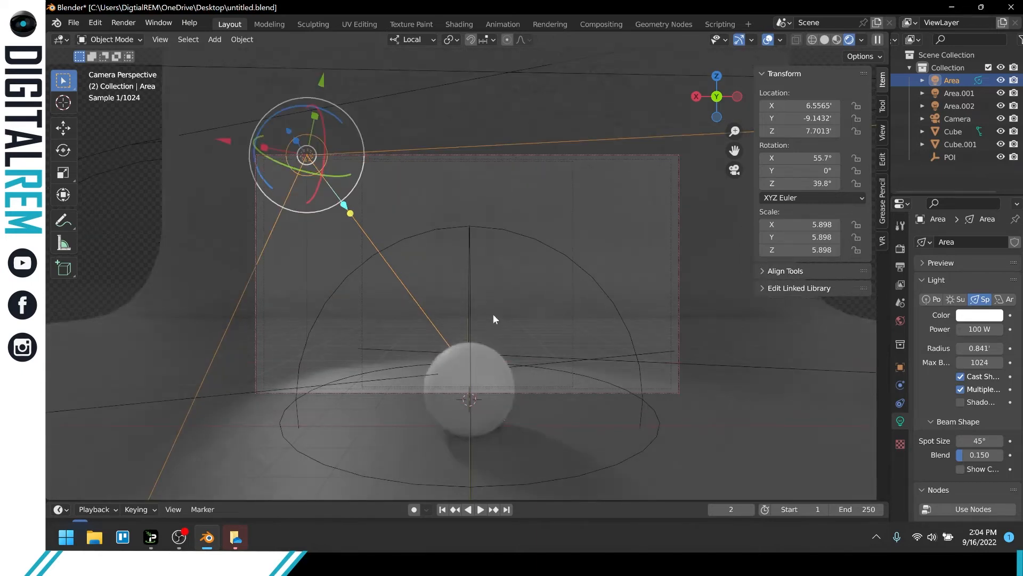
{"action": "scroll", "coordinate": [492, 282], "scroll_direction": "up", "scroll_amount": 5}
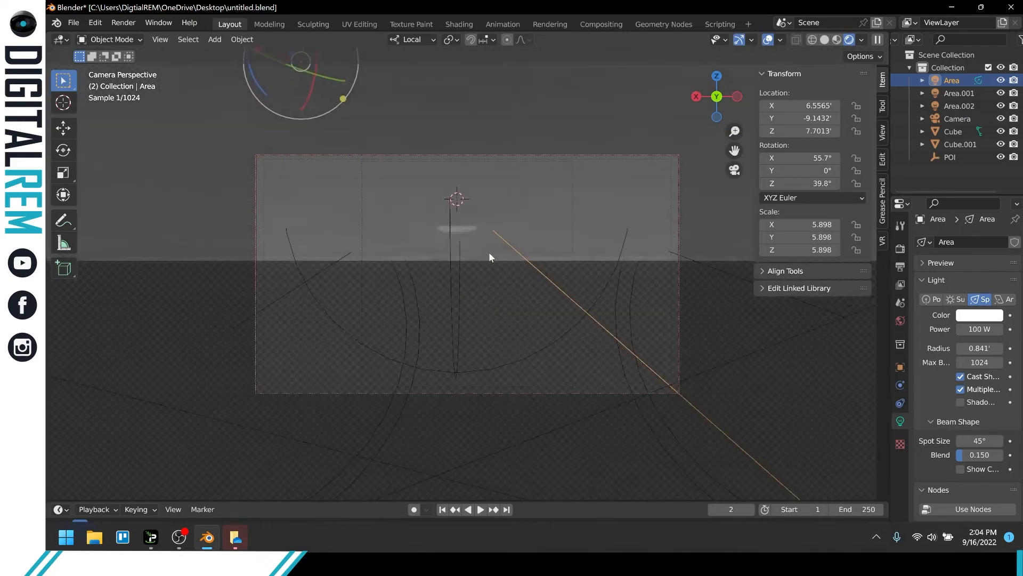
{"action": "scroll", "coordinate": [488, 259], "scroll_direction": "down", "scroll_amount": 4}
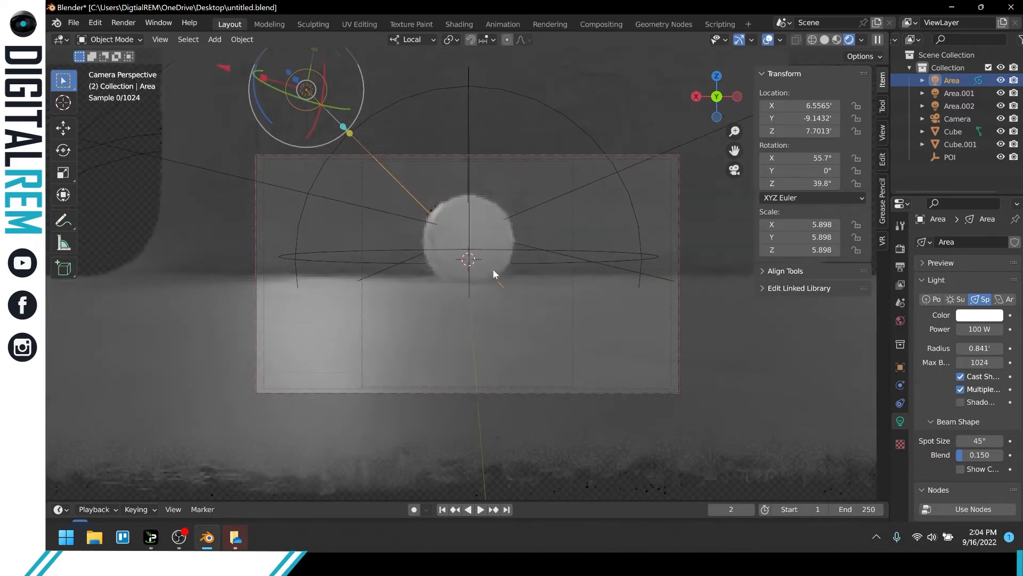
{"action": "middle_click_drag", "start_coordinate": [493, 273], "coordinate": [495, 273]}
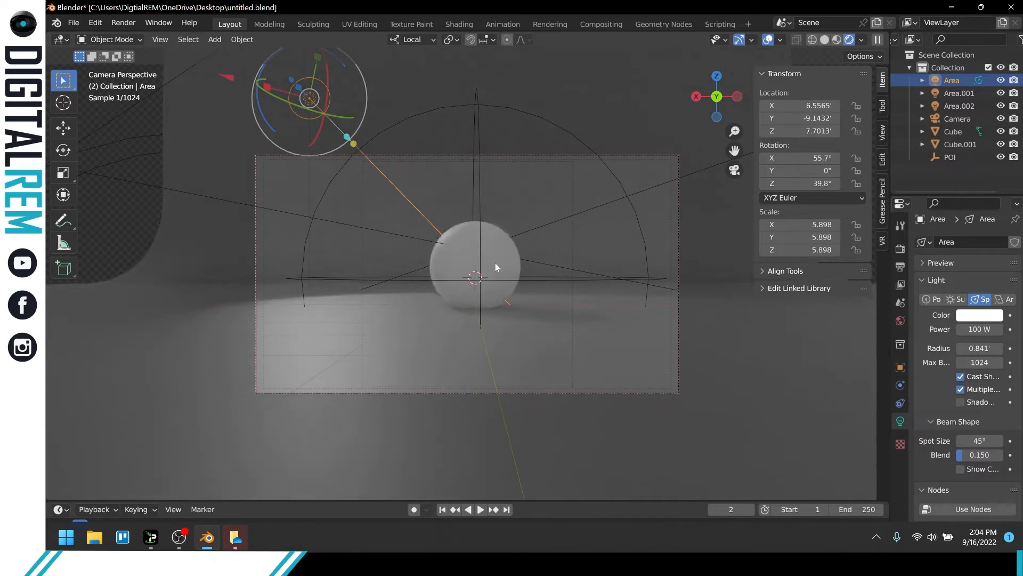
{"action": "left_click", "coordinate": [495, 264]}
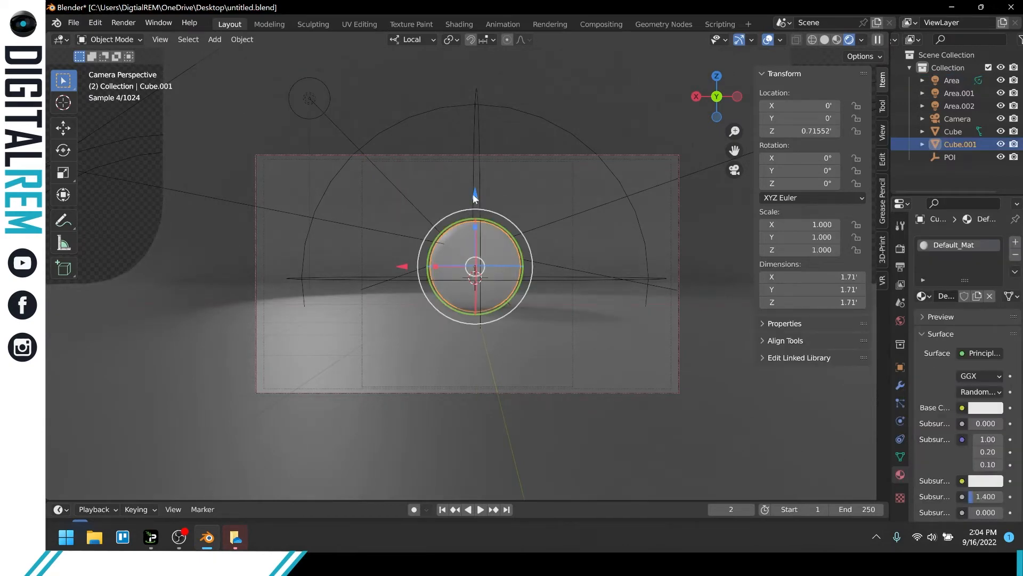
{"action": "left_click_drag", "start_coordinate": [475, 197], "coordinate": [471, 193]}
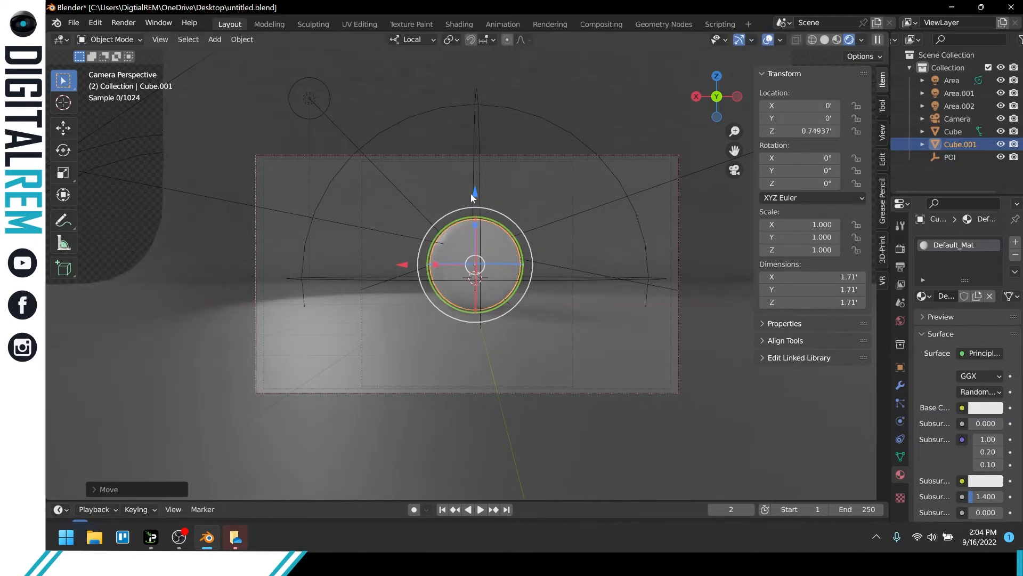
{"action": "left_click", "coordinate": [362, 196]}
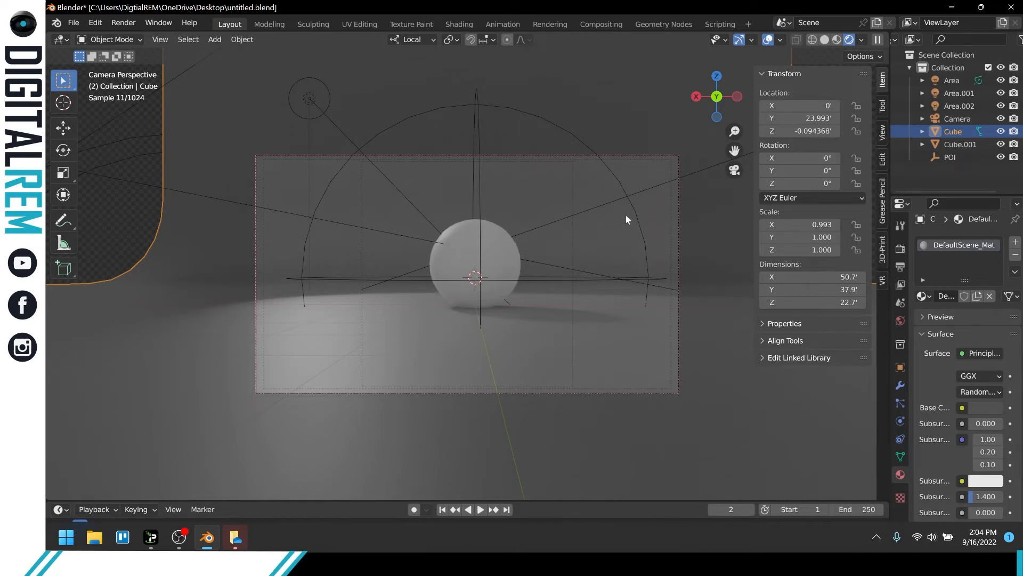
Move light Area.001 along its local Z axis closer to the sphere, to about X 6.23', Y 6.31', Z 1.89'.
{"action": "middle_click_drag", "start_coordinate": [626, 214], "coordinate": [608, 241]}
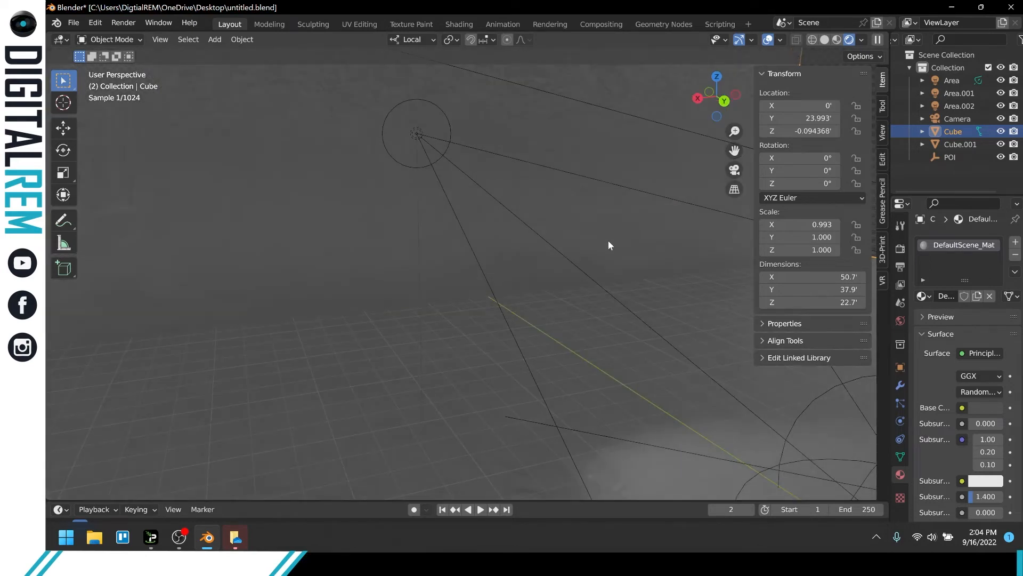
{"action": "scroll", "coordinate": [608, 245], "scroll_direction": "down", "scroll_amount": 4}
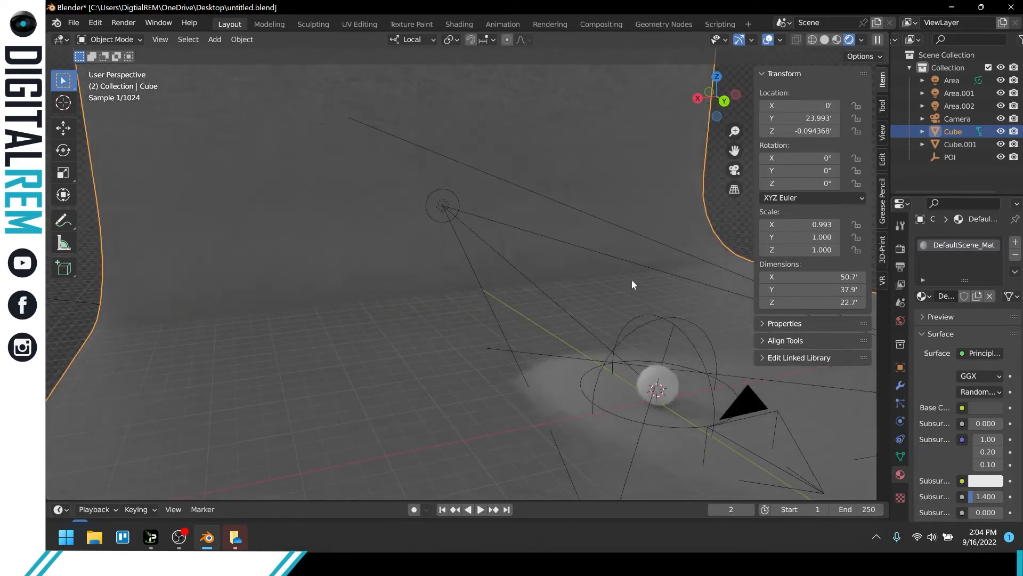
{"action": "middle_click_drag", "start_coordinate": [614, 283], "coordinate": [579, 274], "text": "shift"}
{"action": "middle_click_drag", "start_coordinate": [551, 241], "coordinate": [465, 337]}
{"action": "left_click", "coordinate": [260, 407]}
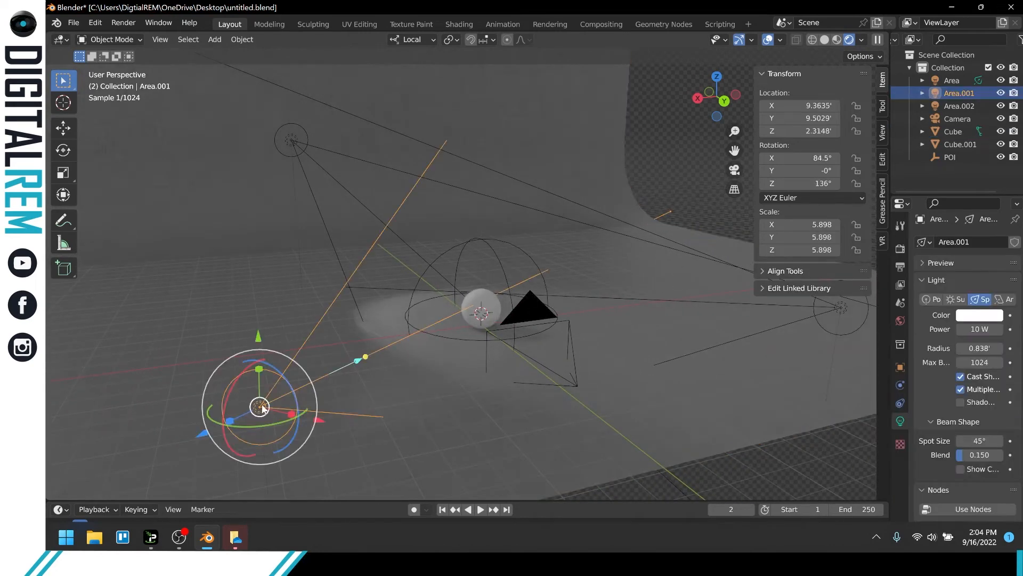
{"action": "middle_click_drag", "start_coordinate": [378, 397], "coordinate": [389, 427]}
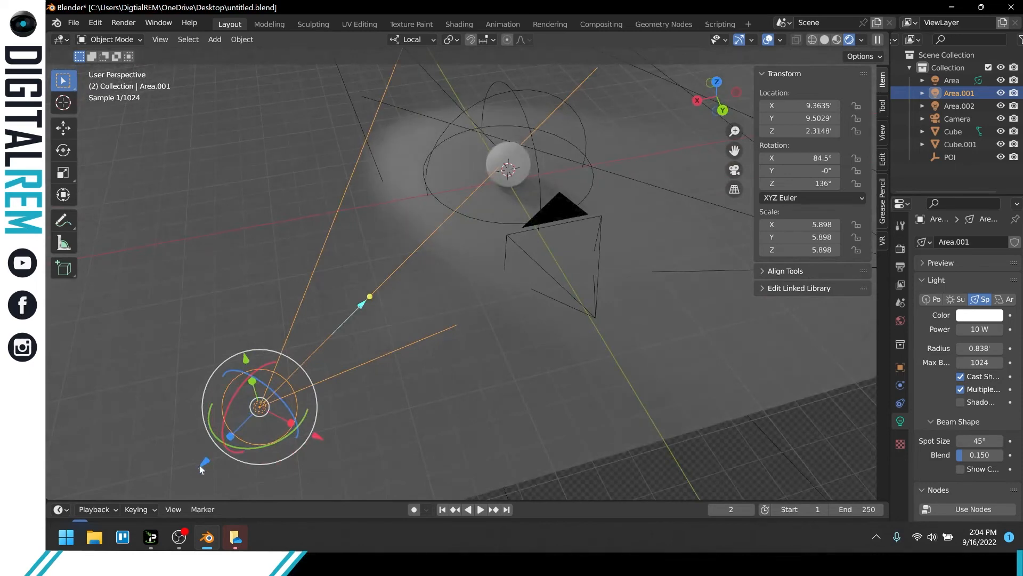
{"action": "left_click_drag", "start_coordinate": [200, 464], "coordinate": [321, 347]}
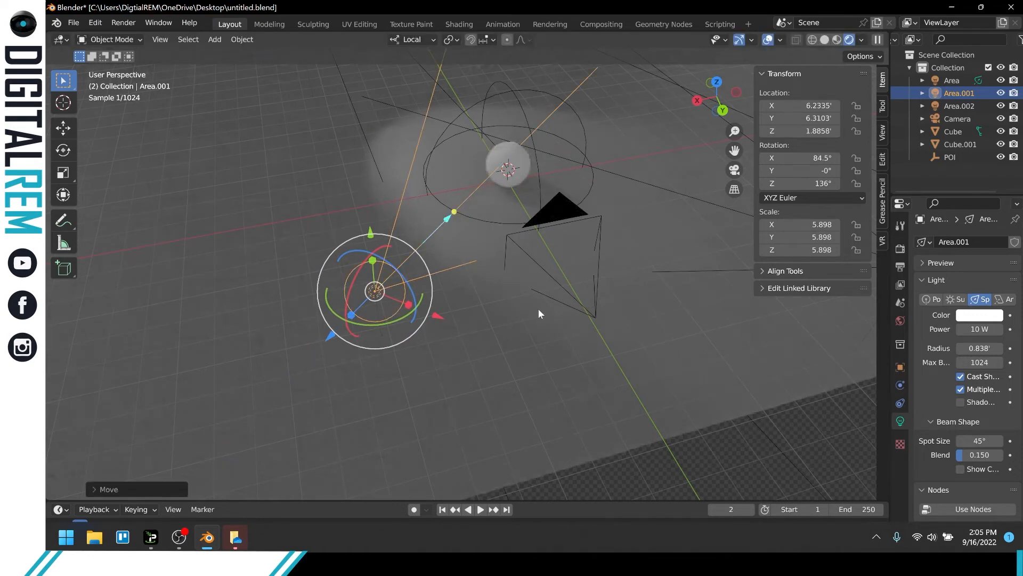
Move light Area.002 along its local Z axis closer to the sphere, to about X -5.34', Y 7.44', Z 2.52'.
{"action": "middle_click_drag", "start_coordinate": [540, 308], "coordinate": [454, 318], "text": "shift"}
{"action": "middle_click_drag", "start_coordinate": [609, 314], "coordinate": [399, 350], "text": "shift"}
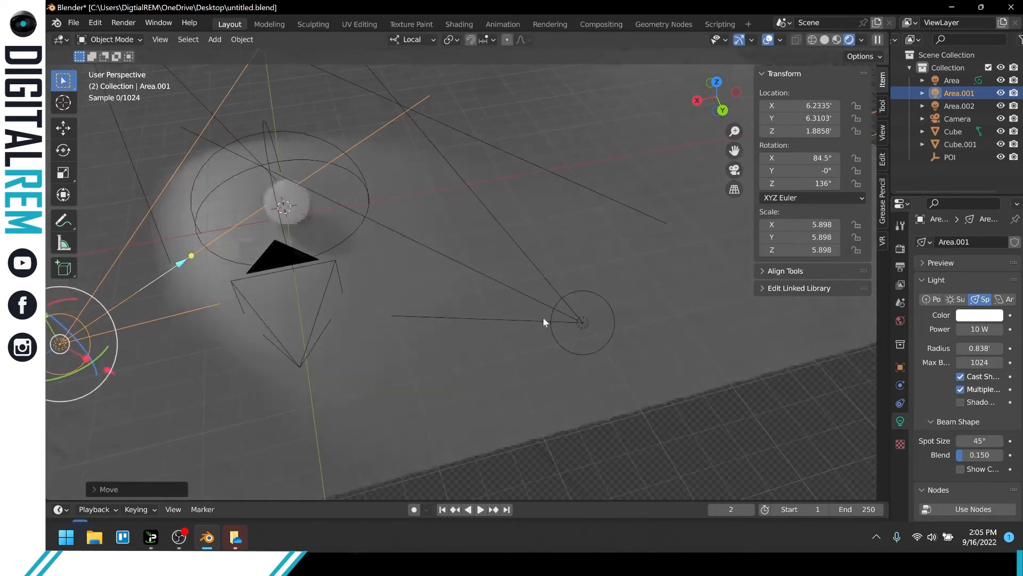
{"action": "left_click", "coordinate": [582, 321]}
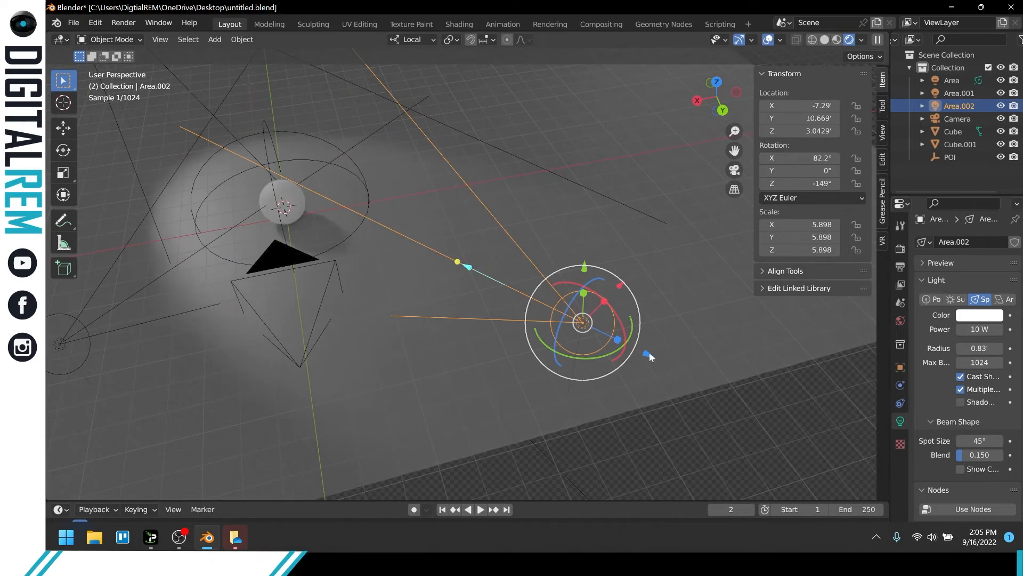
{"action": "left_click_drag", "start_coordinate": [649, 353], "coordinate": [535, 302]}
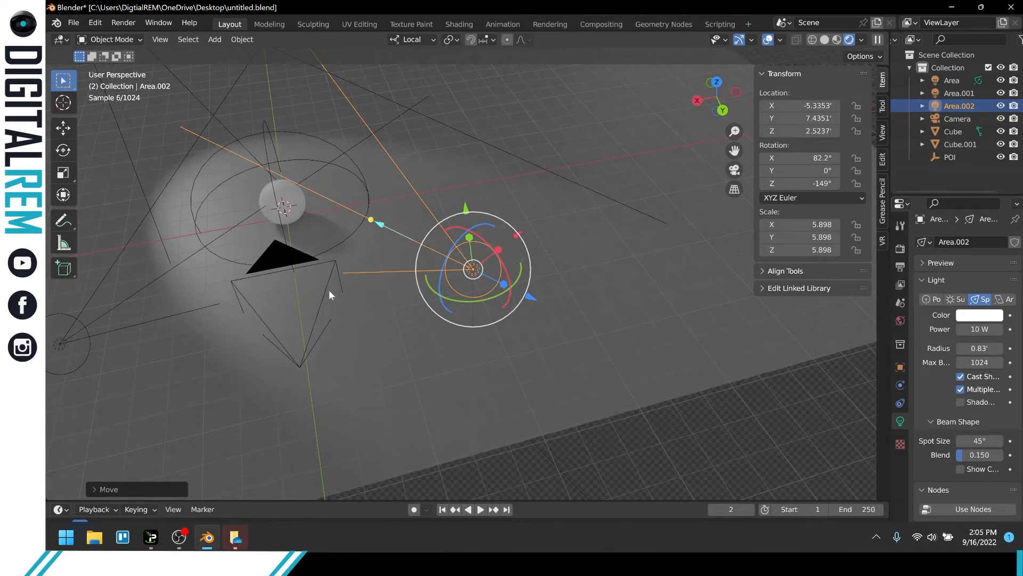
Parent light Area.002 to the camera using the Object option, and expand the camera's hierarchy to check it.
{"action": "middle_click_drag", "start_coordinate": [328, 290], "coordinate": [423, 292], "text": "shift"}
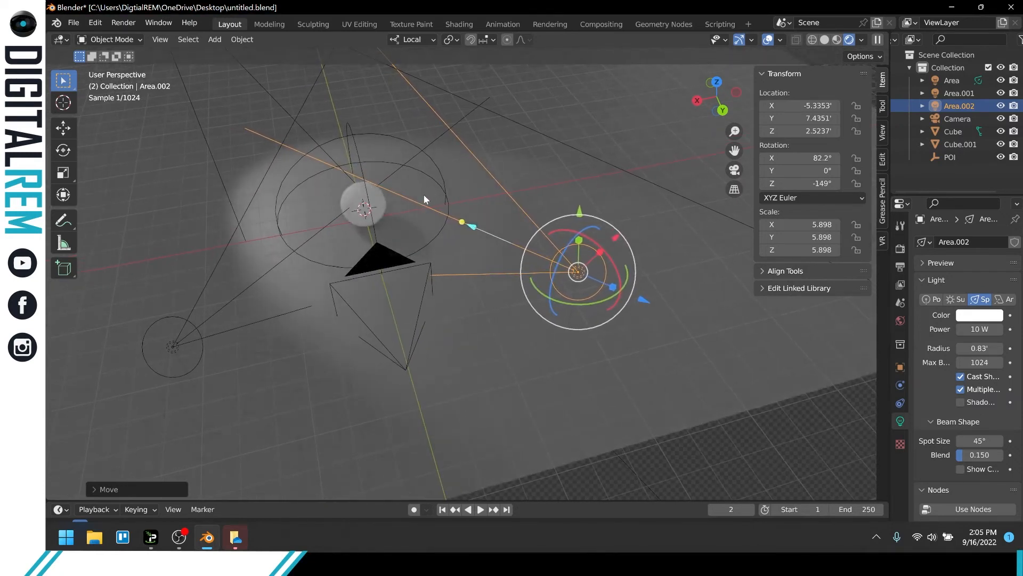
{"action": "left_click", "coordinate": [384, 258]}
{"action": "left_click", "coordinate": [580, 275]}
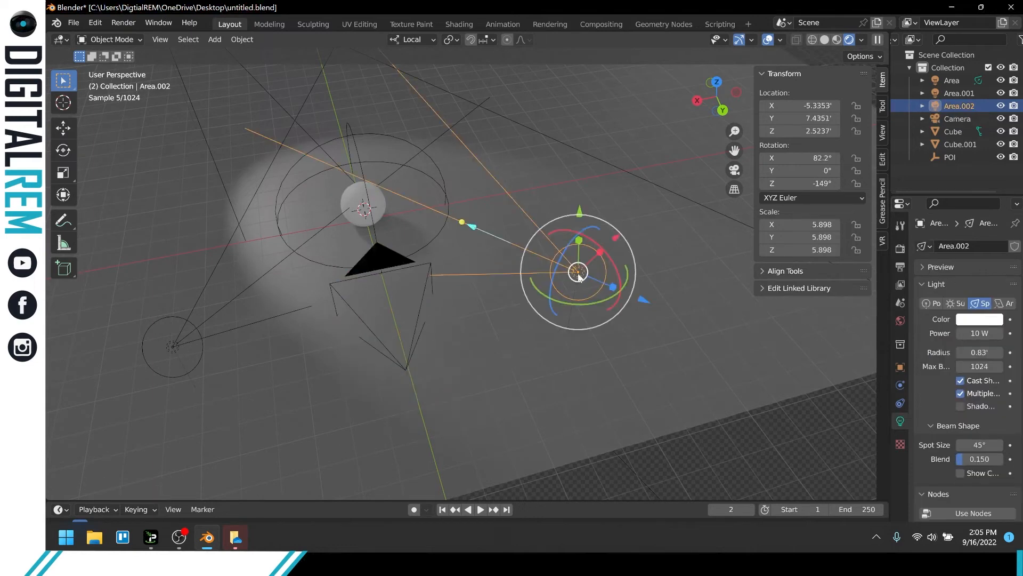
{"action": "left_click", "coordinate": [384, 265]}
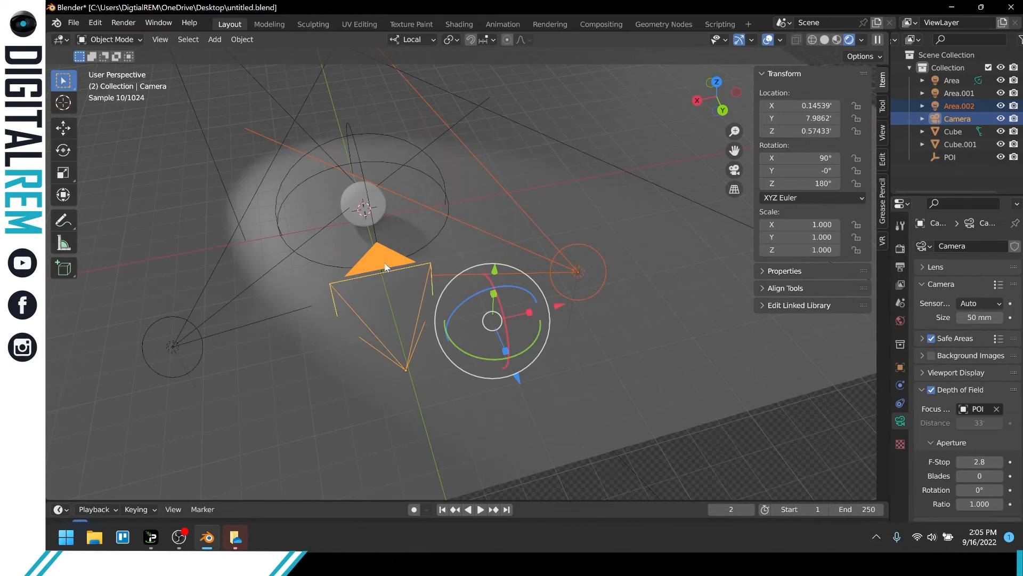
{"action": "right_click", "coordinate": [386, 267]}
{"action": "right_click", "coordinate": [388, 260]}
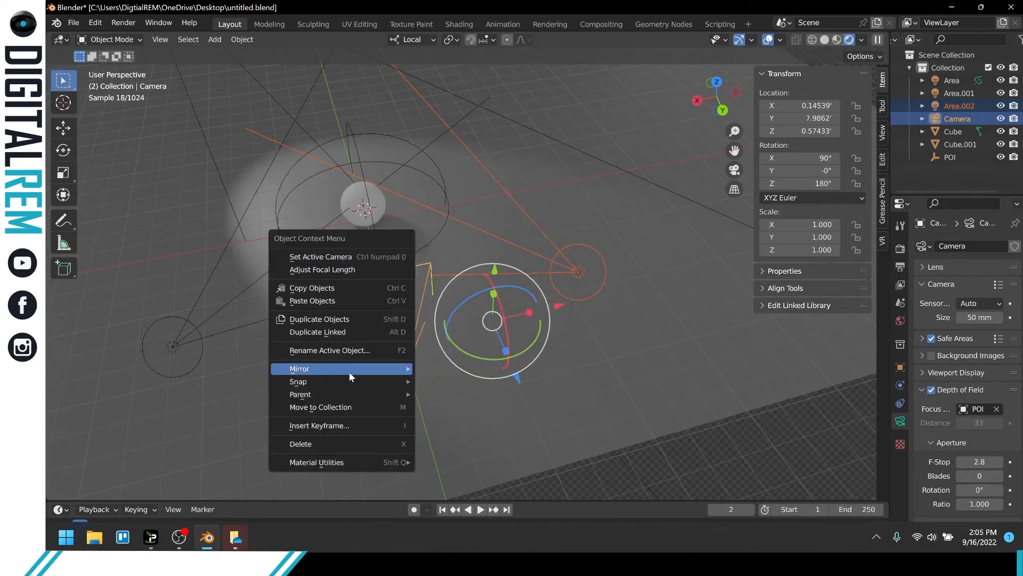
{"action": "mouse_move", "coordinate": [346, 395]}
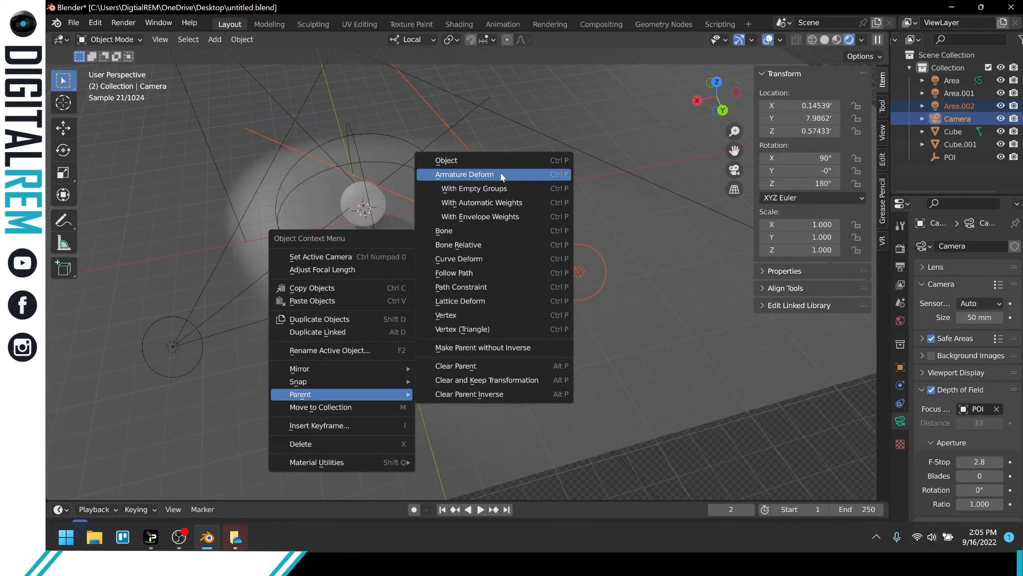
{"action": "left_click", "coordinate": [500, 162]}
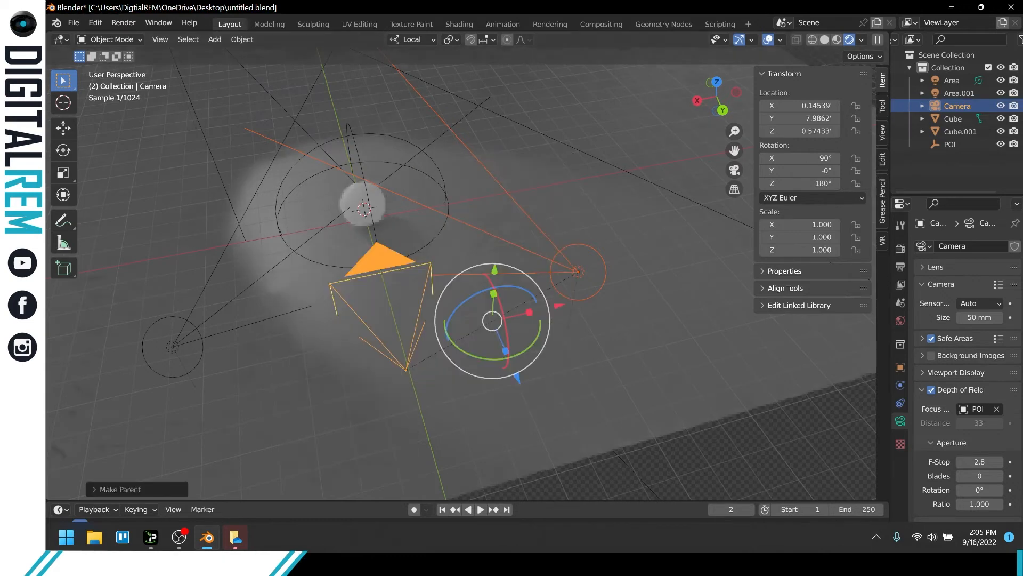
{"action": "left_click", "coordinate": [922, 106]}
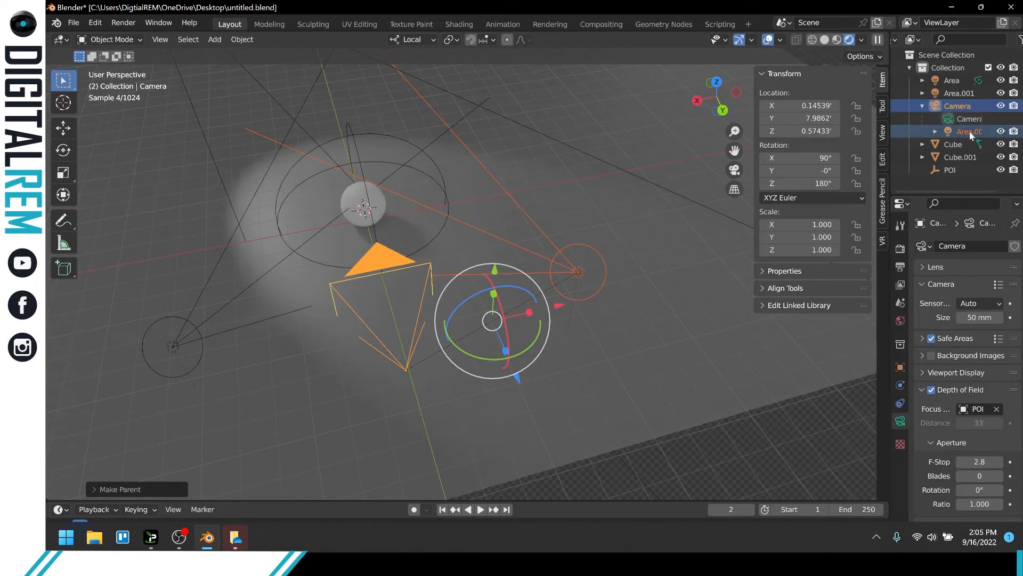
{"action": "left_click", "coordinate": [188, 337]}
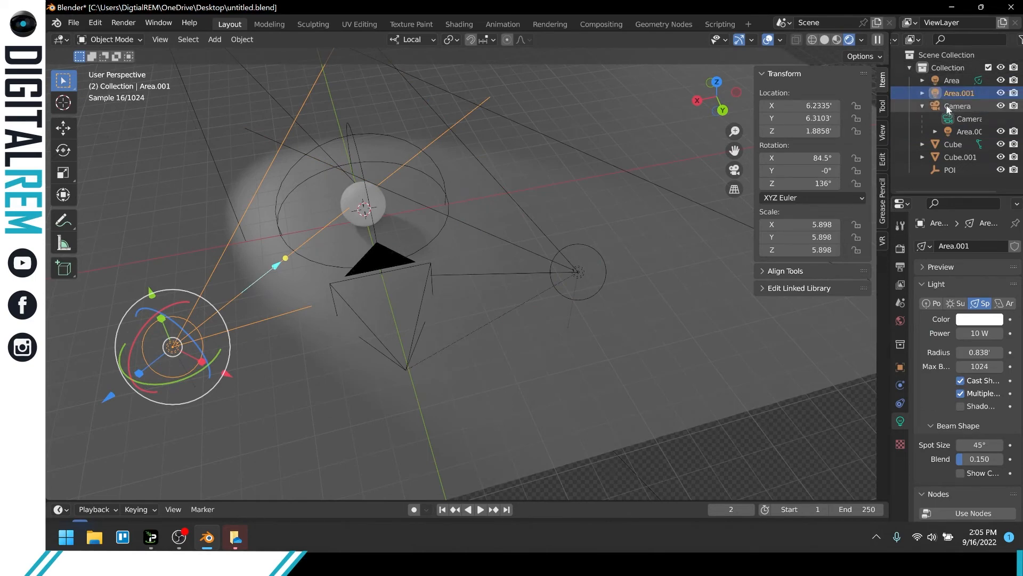
{"action": "left_click_drag", "start_coordinate": [955, 93], "coordinate": [941, 133]}
{"action": "left_click", "coordinate": [377, 260], "text": "shift"}
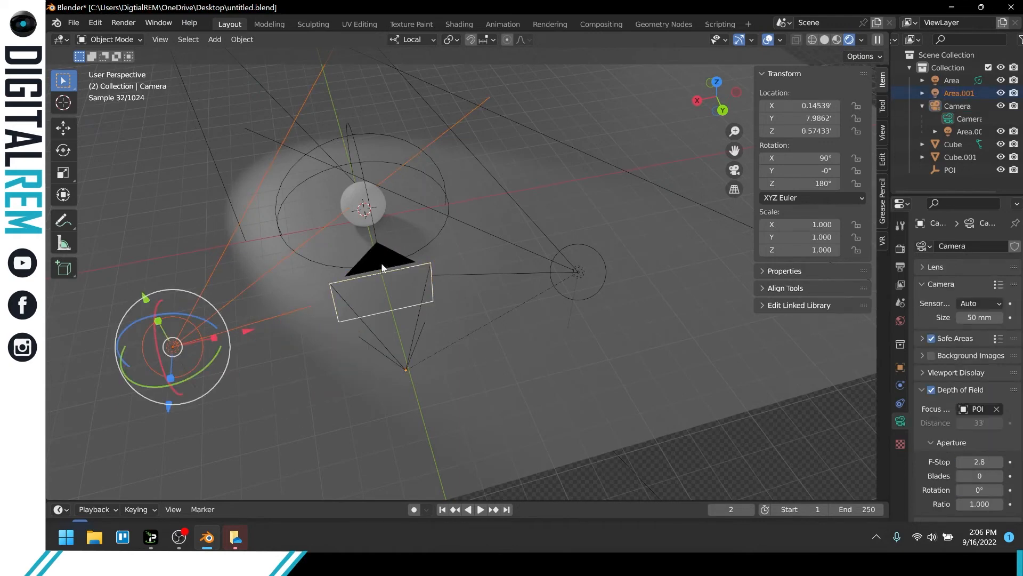
{"action": "left_click", "coordinate": [379, 261]}
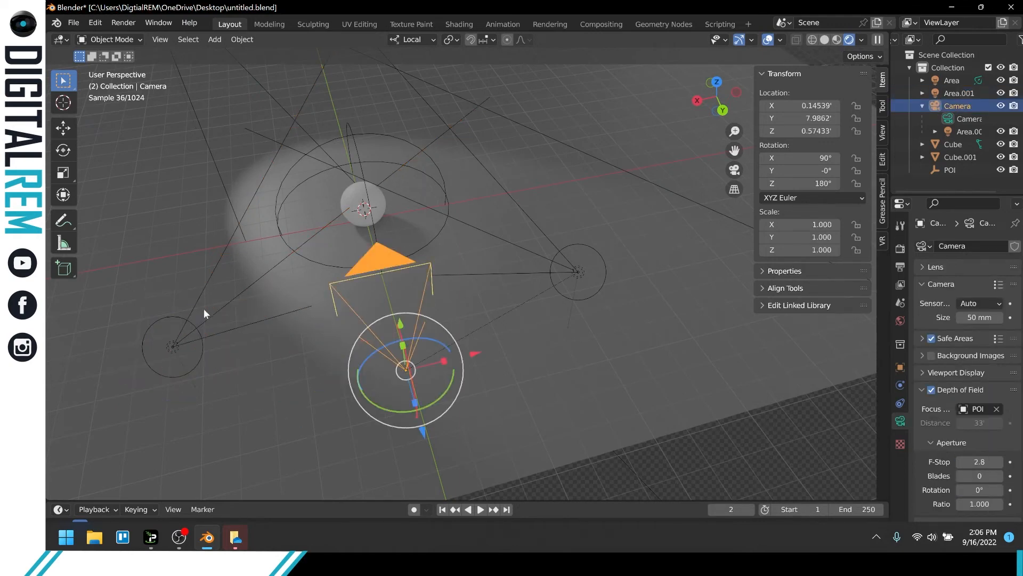
Switch the viewport to Material Preview shading and parent light Area.001 to the camera using the Object option.
{"action": "left_click", "coordinate": [833, 40]}
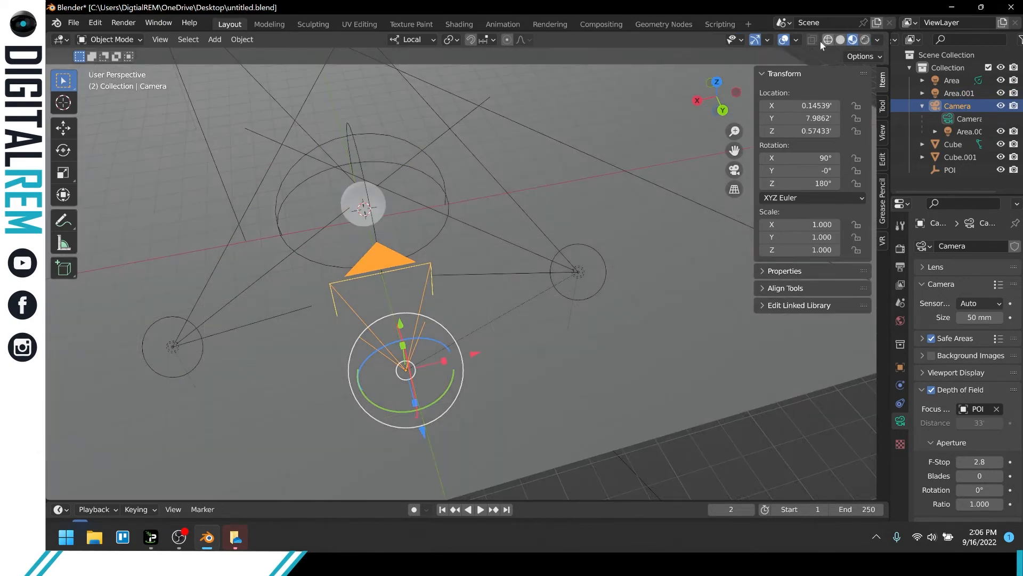
{"action": "left_click", "coordinate": [173, 346]}
{"action": "left_click", "coordinate": [370, 259]}
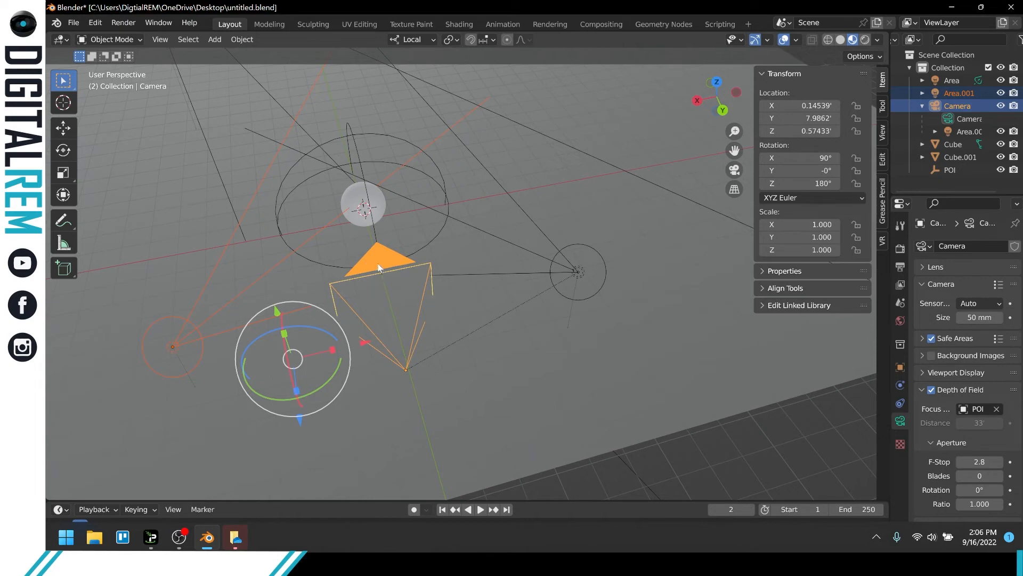
{"action": "right_click", "coordinate": [377, 263]}
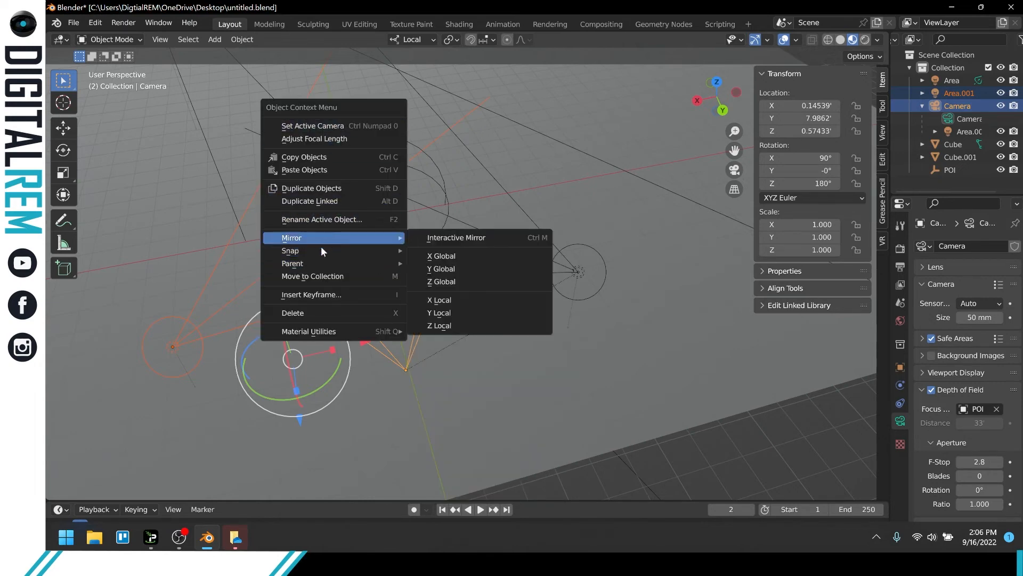
{"action": "mouse_move", "coordinate": [329, 265]}
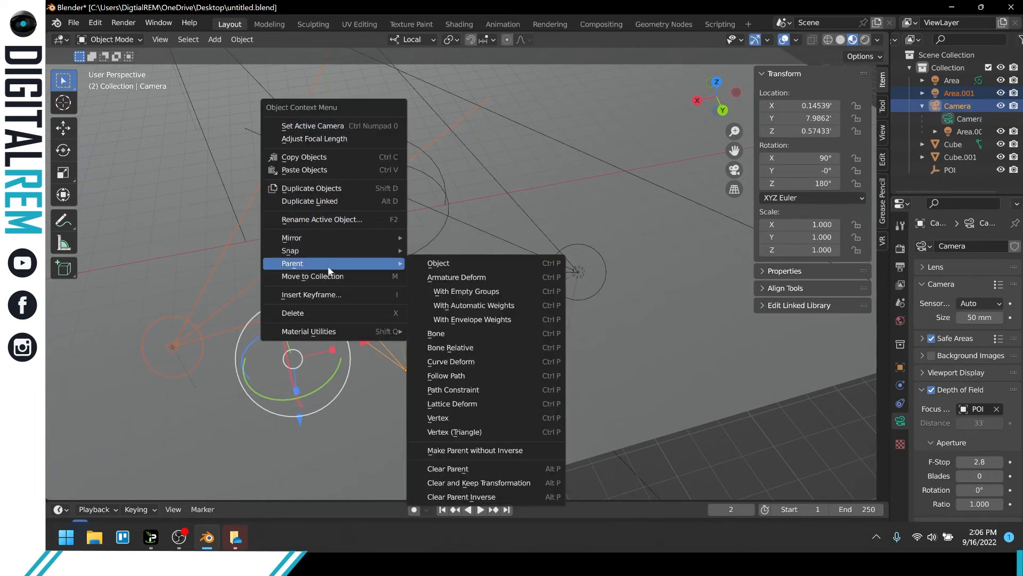
{"action": "left_click", "coordinate": [436, 264]}
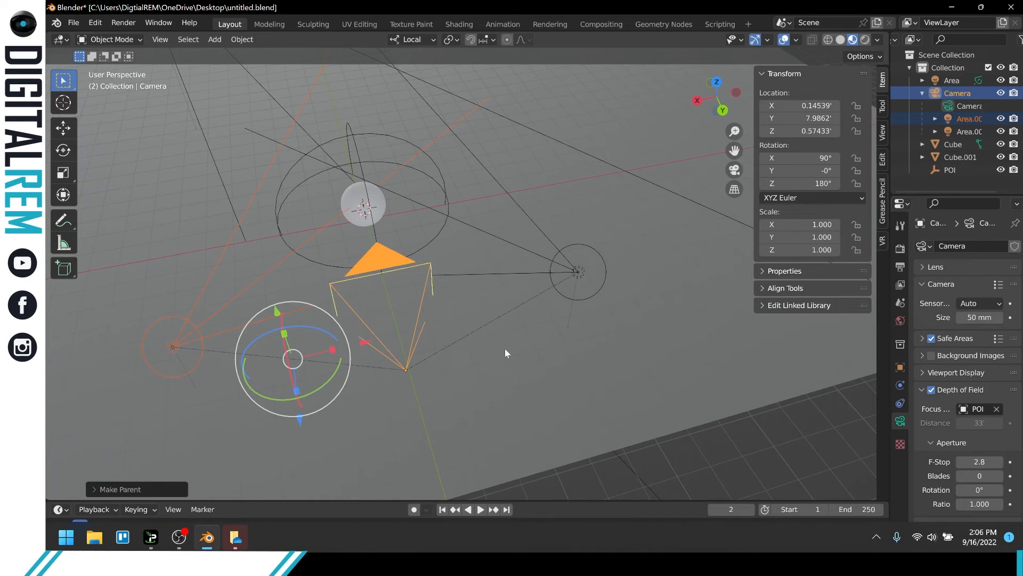
Select light Area behind the sphere together with the camera, keeping the camera as the active object.
{"action": "left_click", "coordinate": [387, 269]}
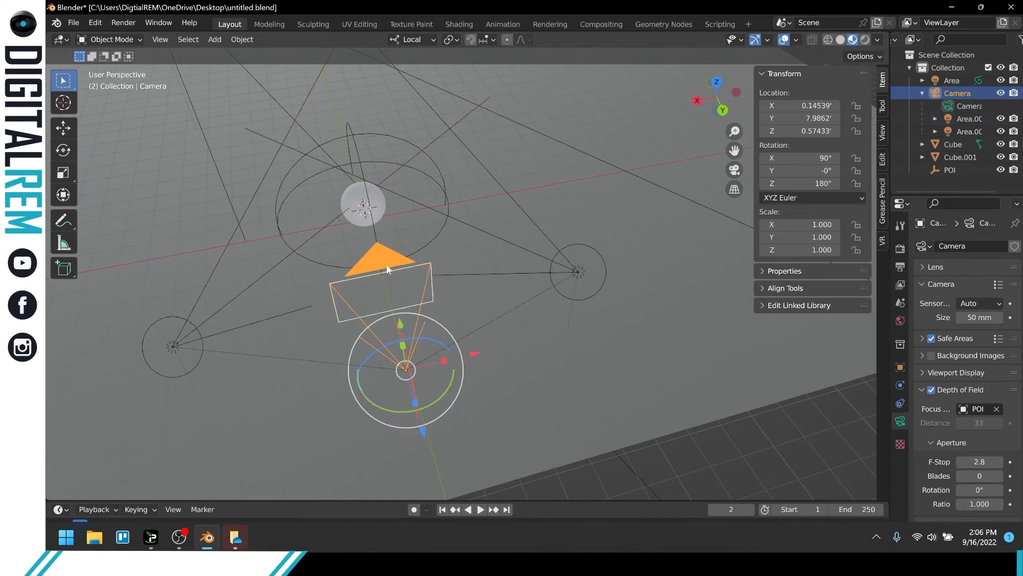
{"action": "middle_click_drag", "start_coordinate": [398, 242], "coordinate": [538, 308]}
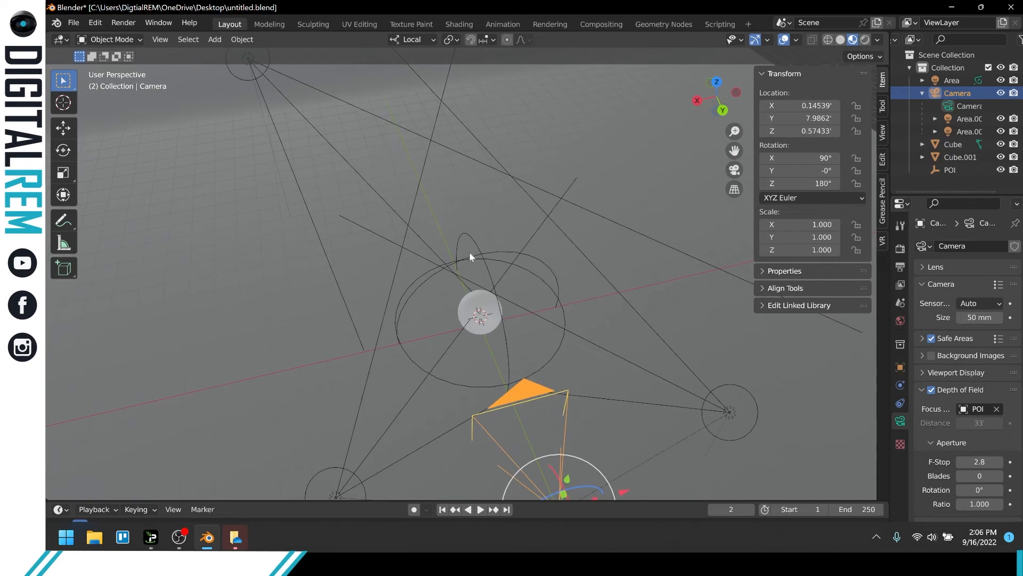
{"action": "left_click", "coordinate": [248, 58]}
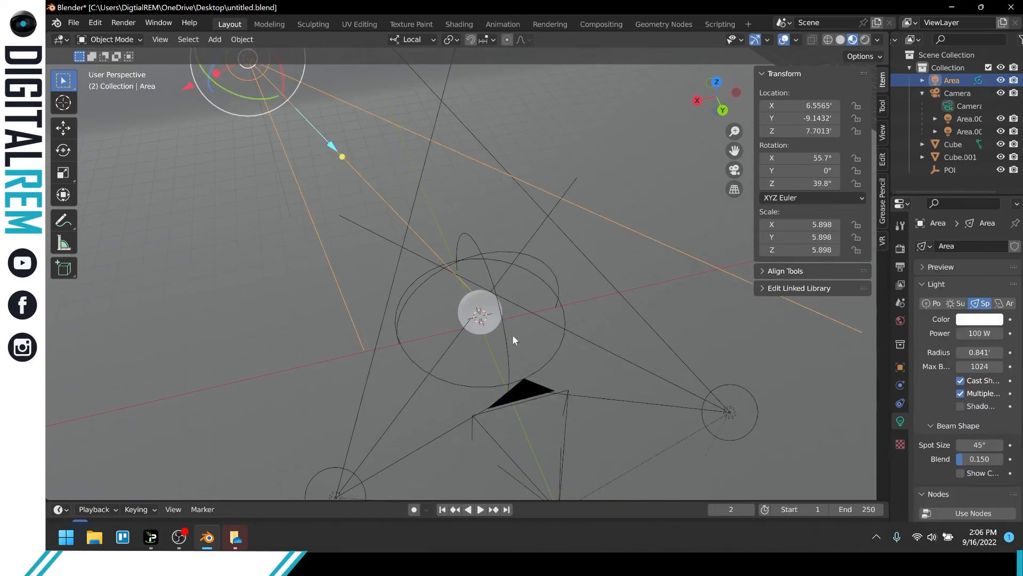
{"action": "left_click", "coordinate": [522, 389]}
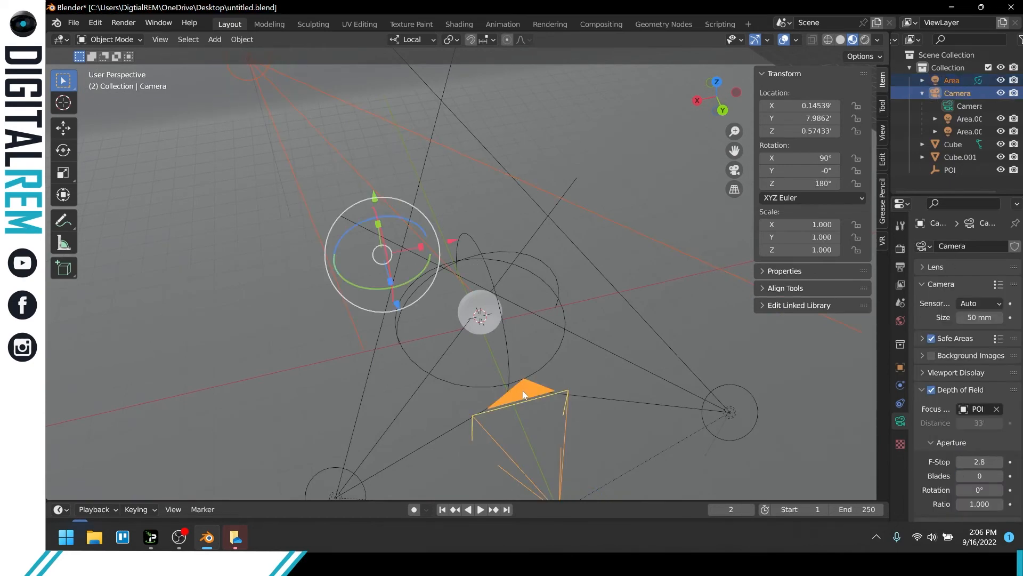
{"action": "key", "text": "r"}
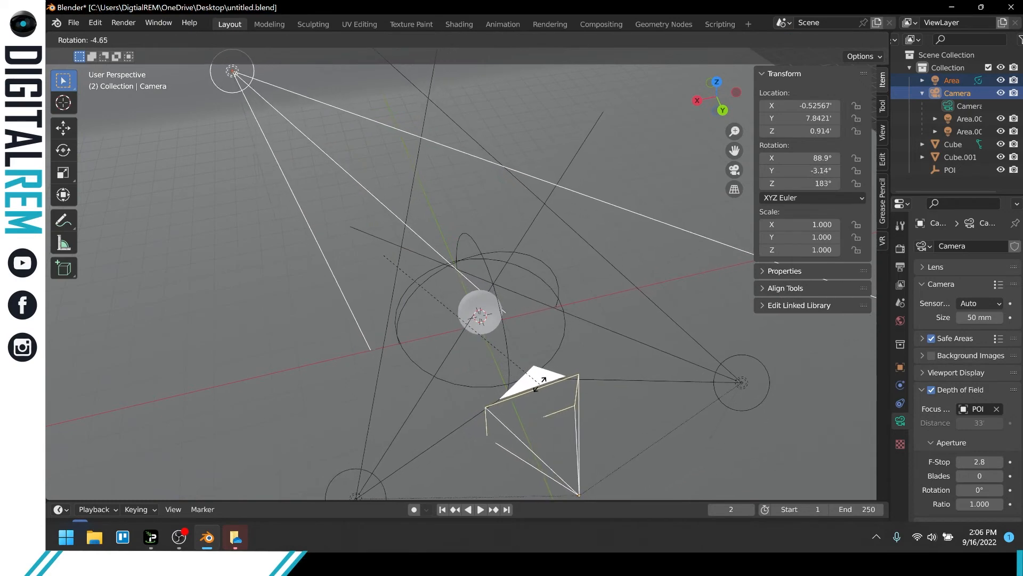
{"action": "left_click", "coordinate": [536, 386]}
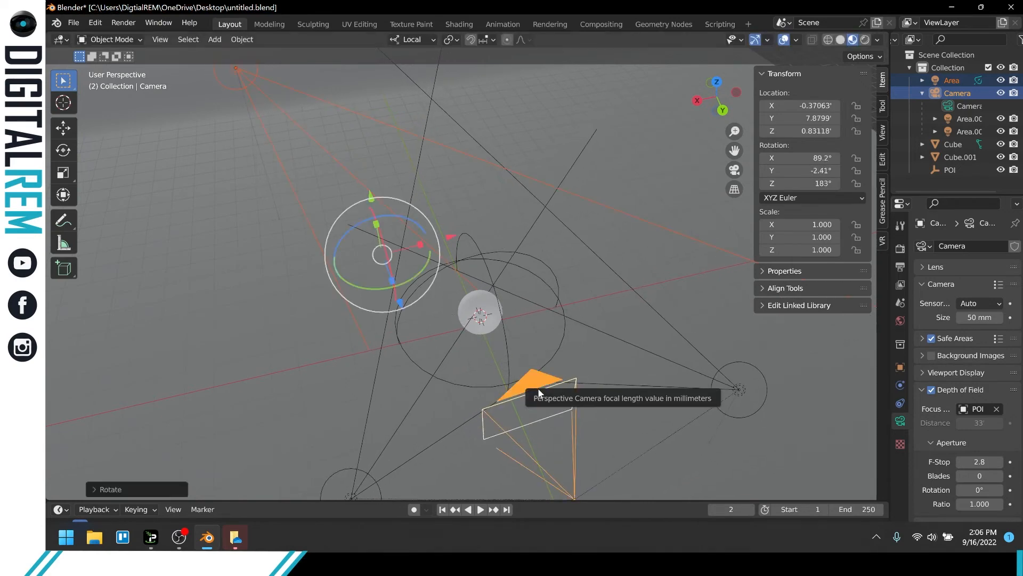
{"action": "key", "text": "ctrl+z"}
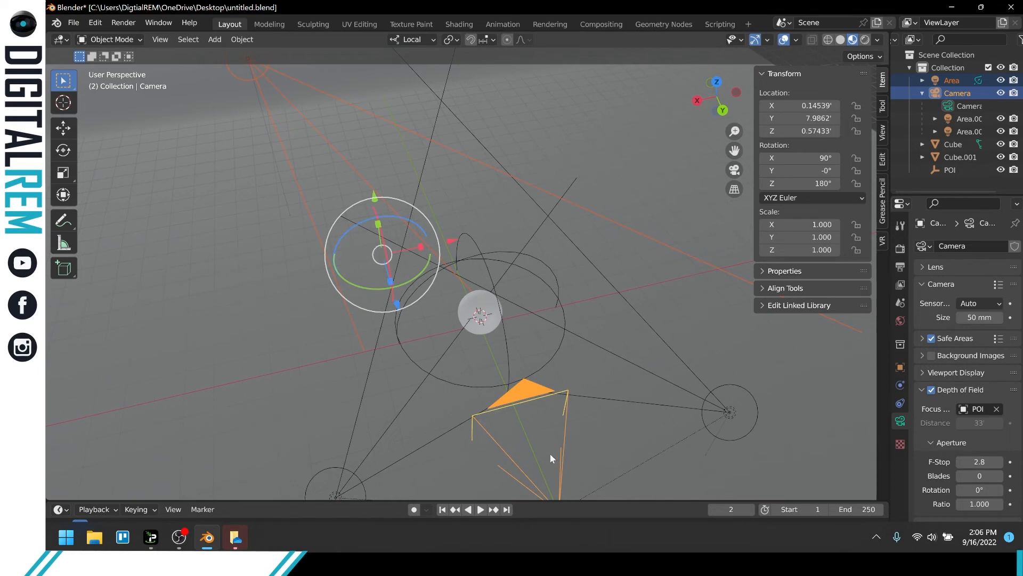
{"action": "key", "text": "alt+r"}
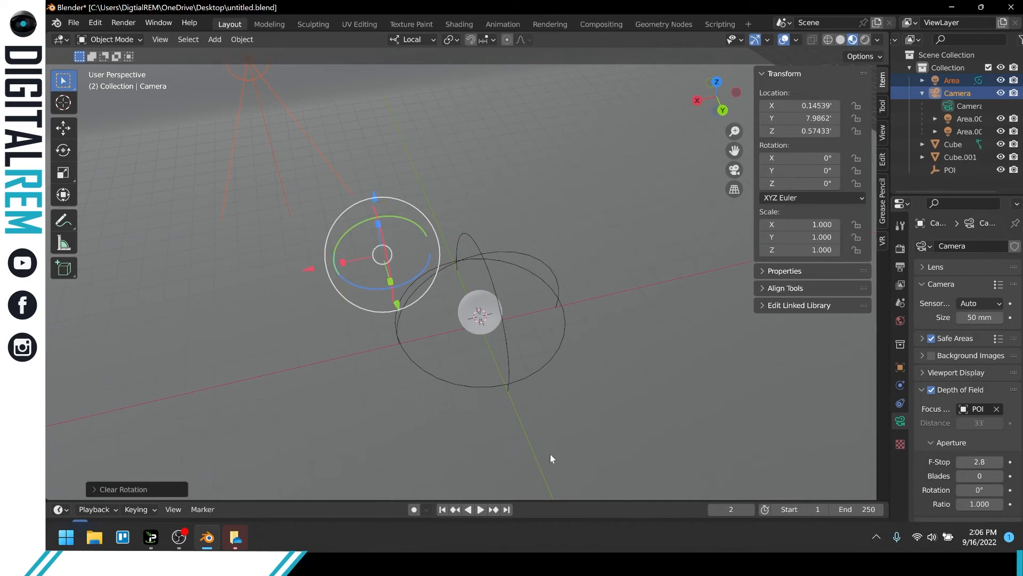
{"action": "key", "text": "ctrl+z"}
Parent light Area behind the sphere to the camera using the Object option.
{"action": "right_click", "coordinate": [513, 391]}
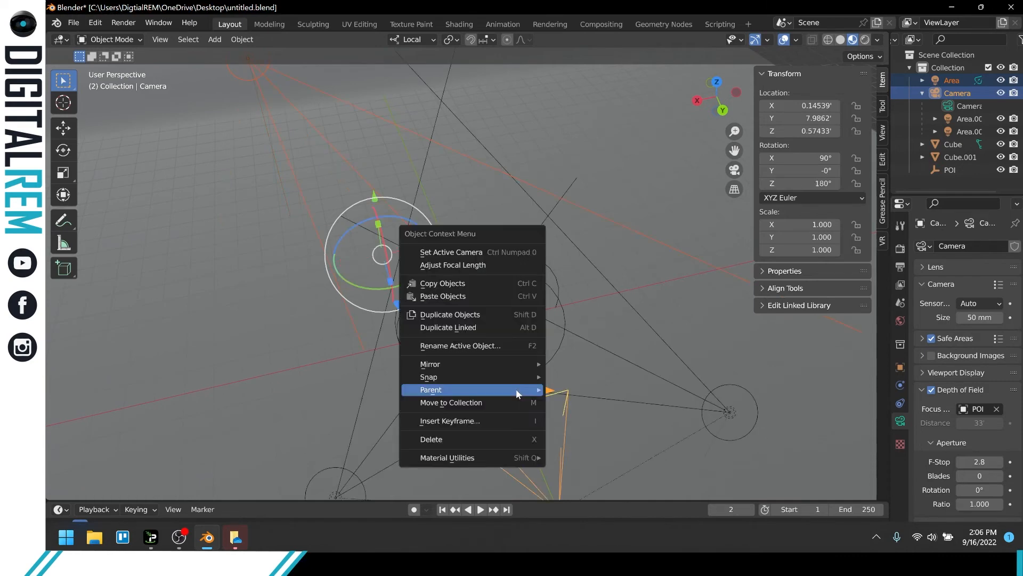
{"action": "mouse_move", "coordinate": [522, 390]}
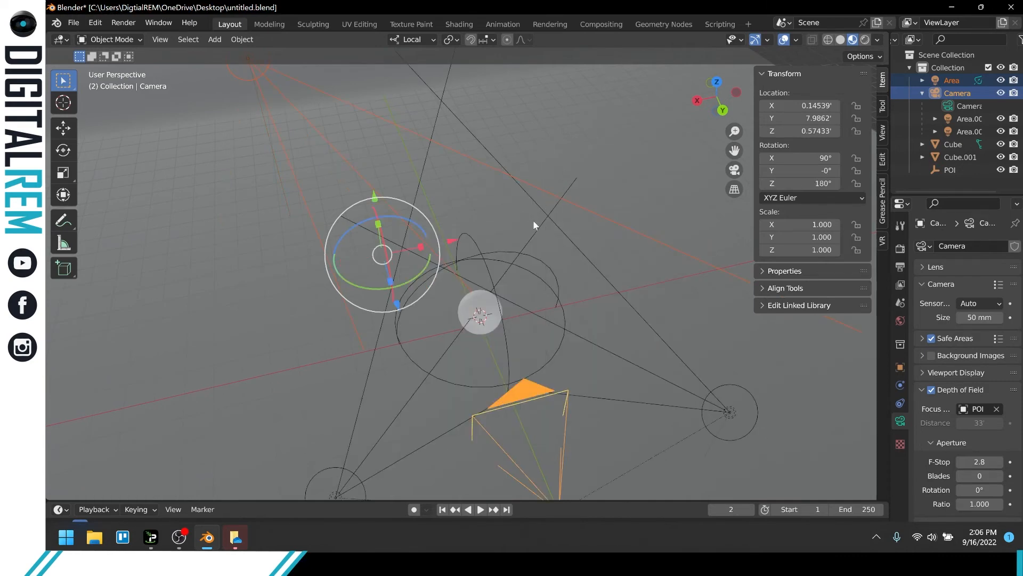
{"action": "right_click", "coordinate": [515, 394]}
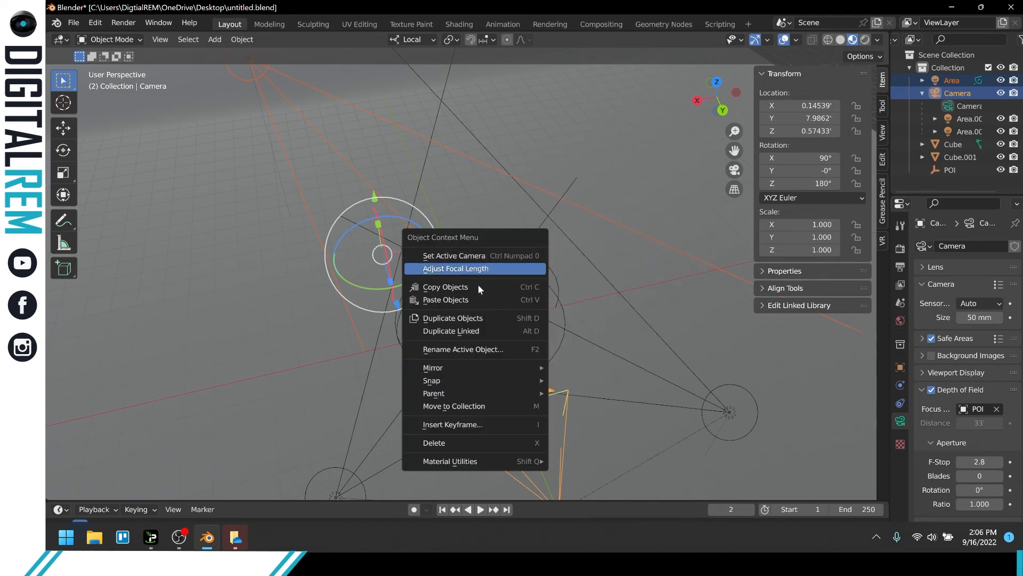
{"action": "mouse_move", "coordinate": [459, 368]}
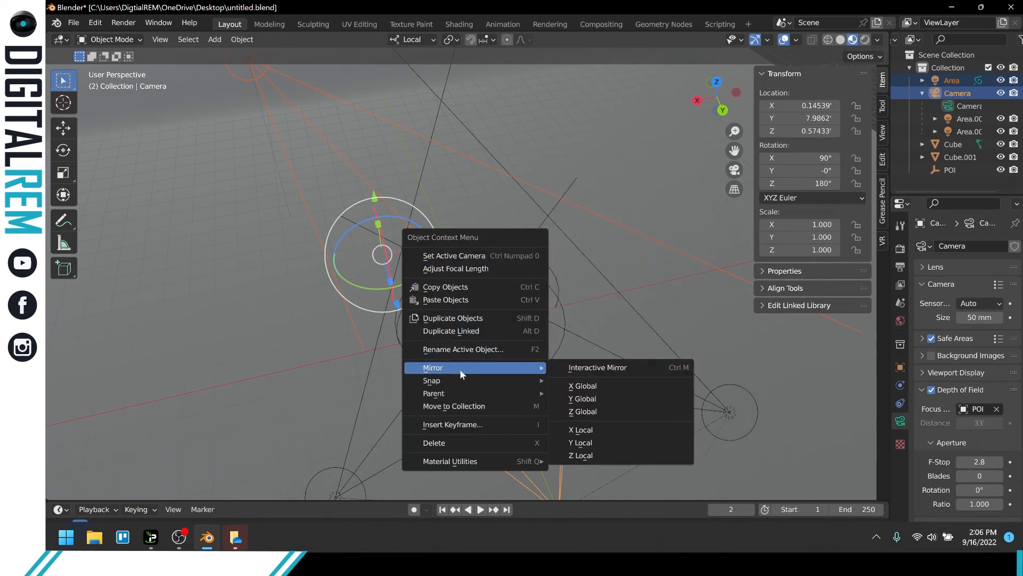
{"action": "mouse_move", "coordinate": [507, 375]}
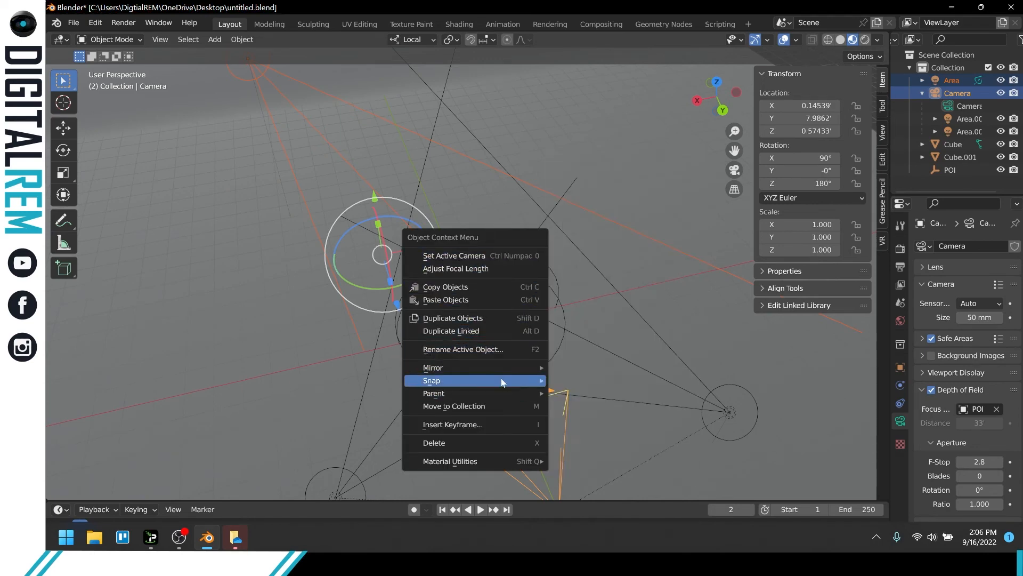
{"action": "mouse_move", "coordinate": [549, 394]}
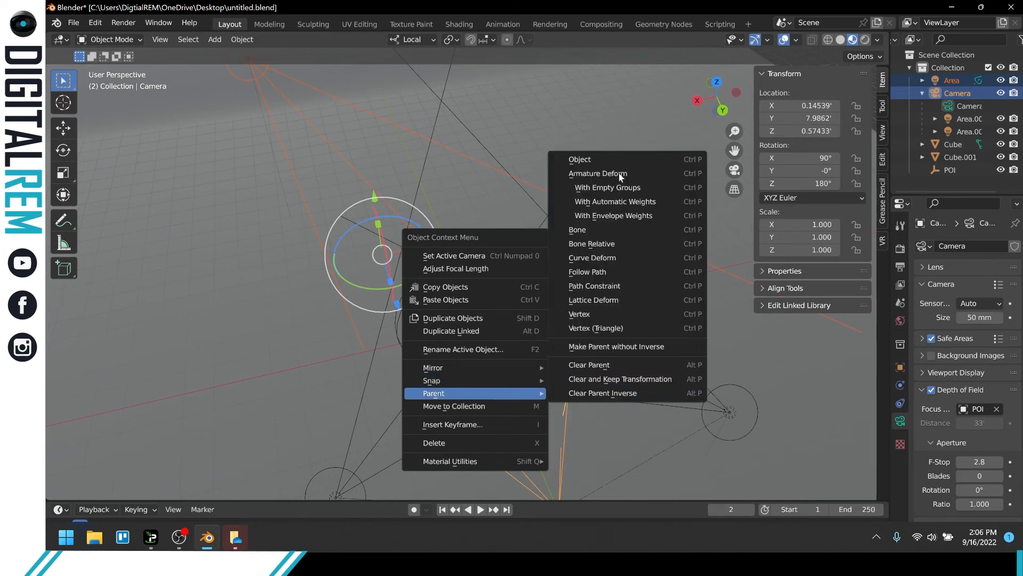
{"action": "left_click", "coordinate": [616, 158]}
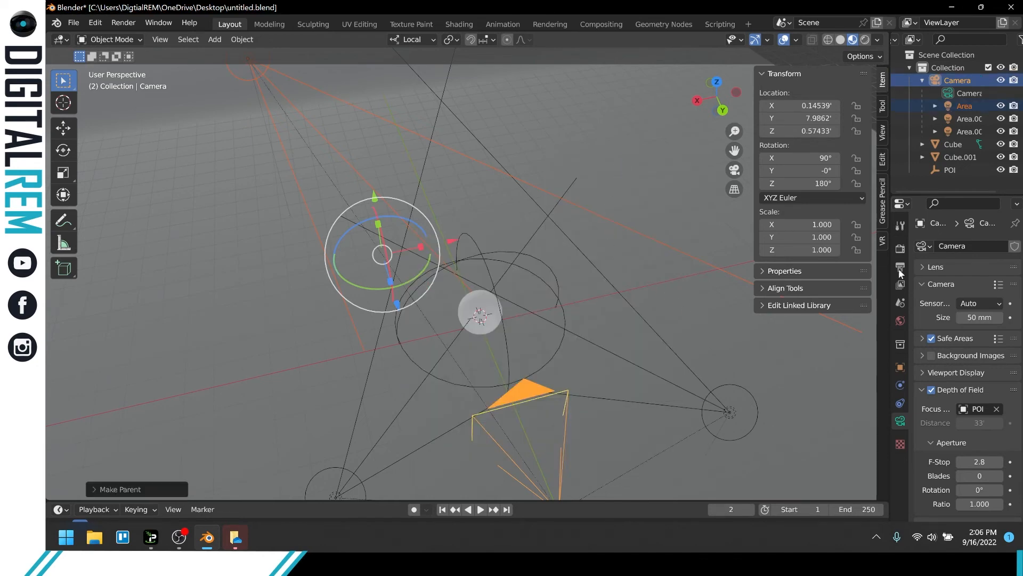
Rename light Area behind the sphere as Backlight.
{"action": "left_click", "coordinate": [964, 105]}
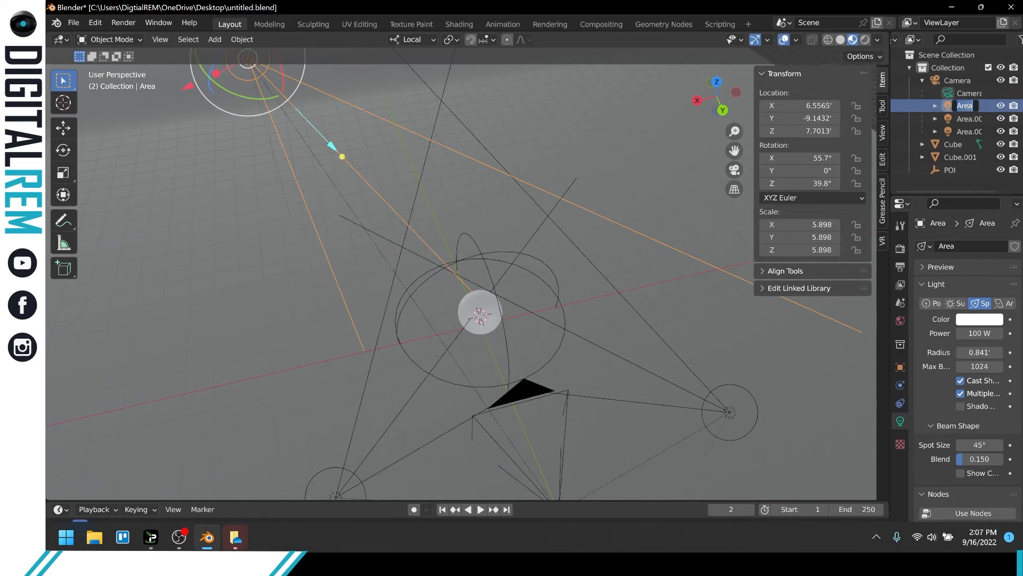
{"action": "type", "text": "ackli"}
{"action": "type", "text": "ght"}
{"action": "key", "text": "Return"}
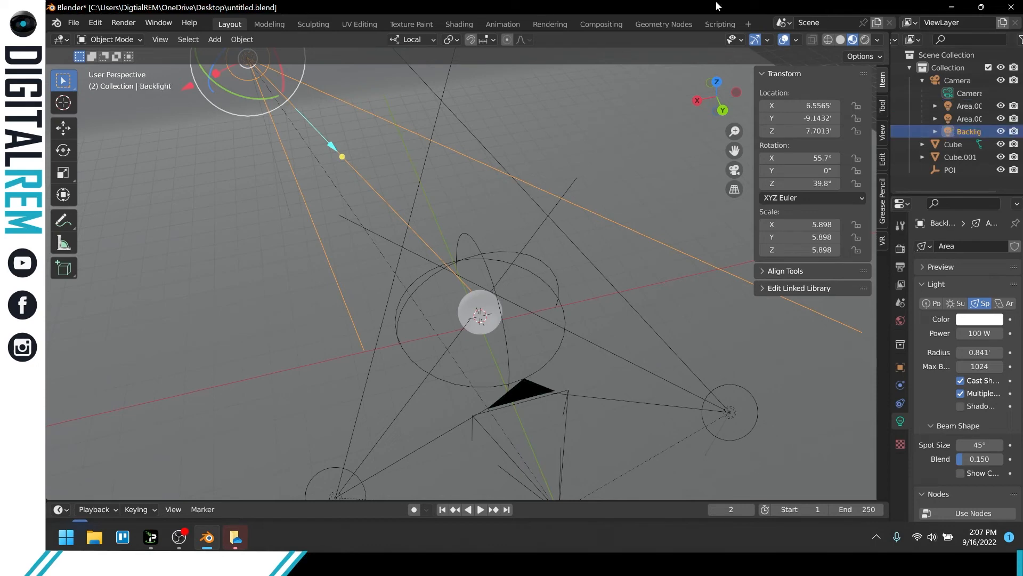
Rename light Area.002 as Key Light.
{"action": "left_click", "coordinate": [969, 106]}
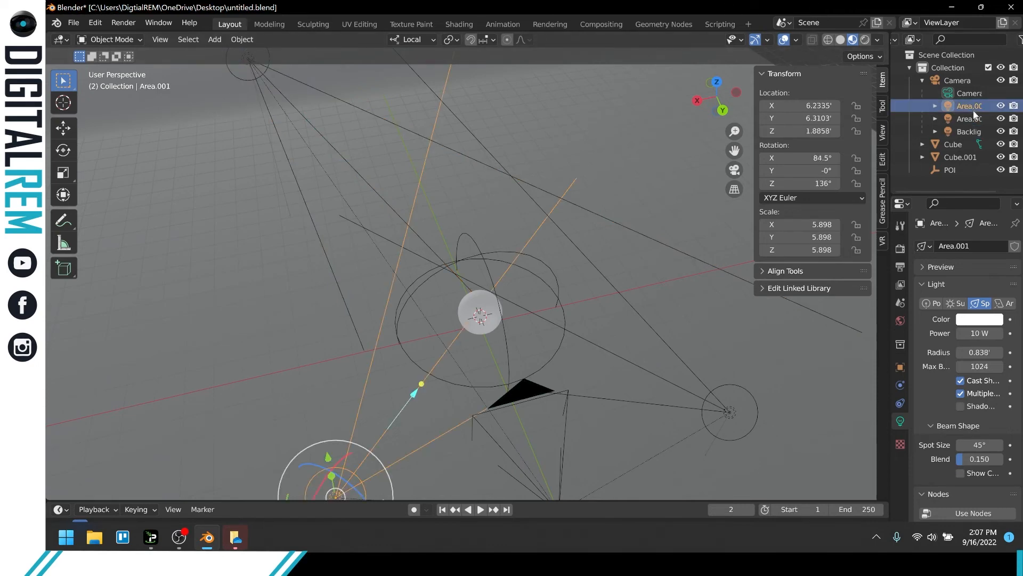
{"action": "left_click", "coordinate": [973, 119]}
{"action": "double_click", "coordinate": [973, 118]}
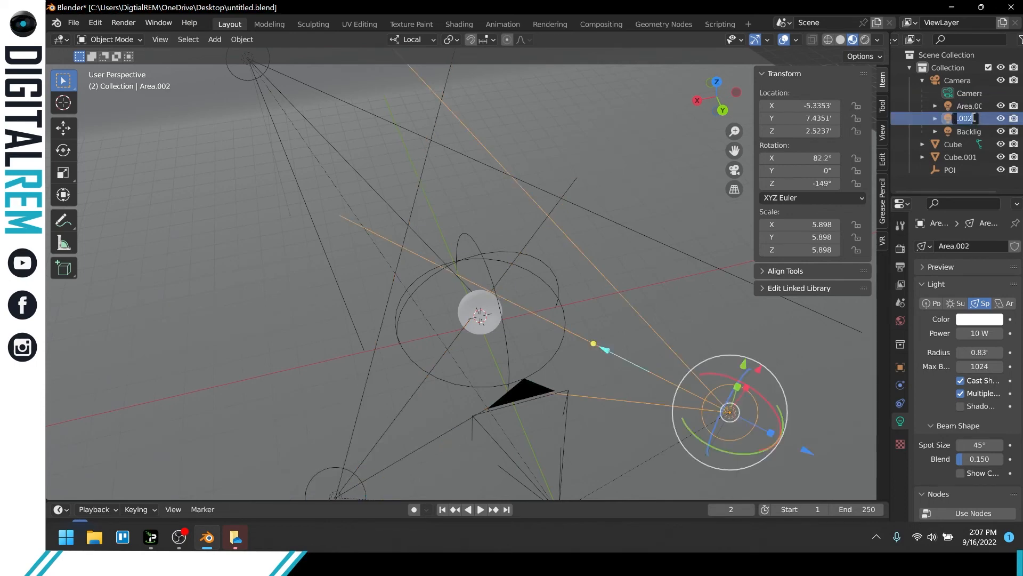
{"action": "type", "text": "Light"}
{"action": "key", "text": "Return"}
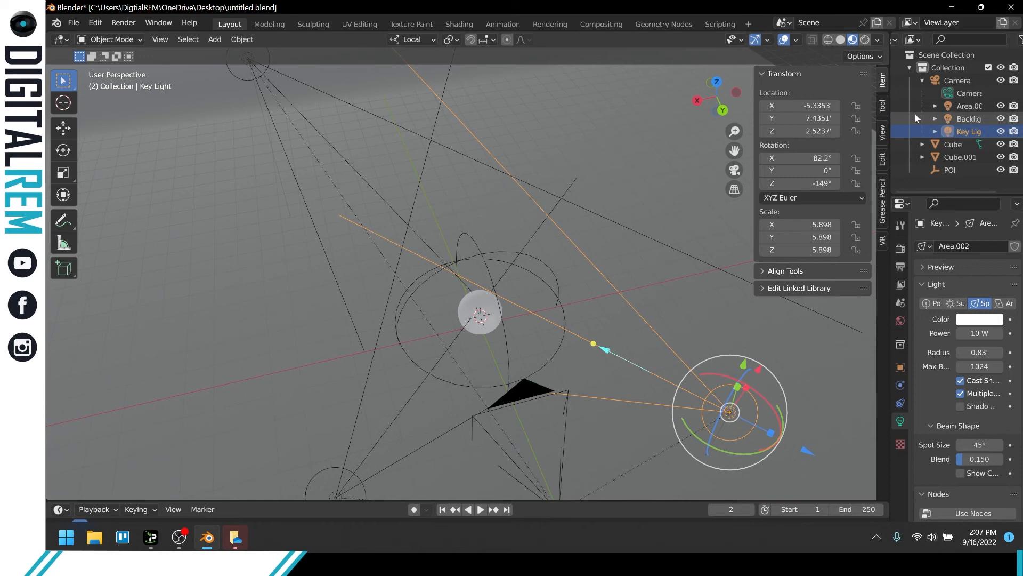
Rename light Area.001 as Fill Light.
{"action": "double_click", "coordinate": [975, 106]}
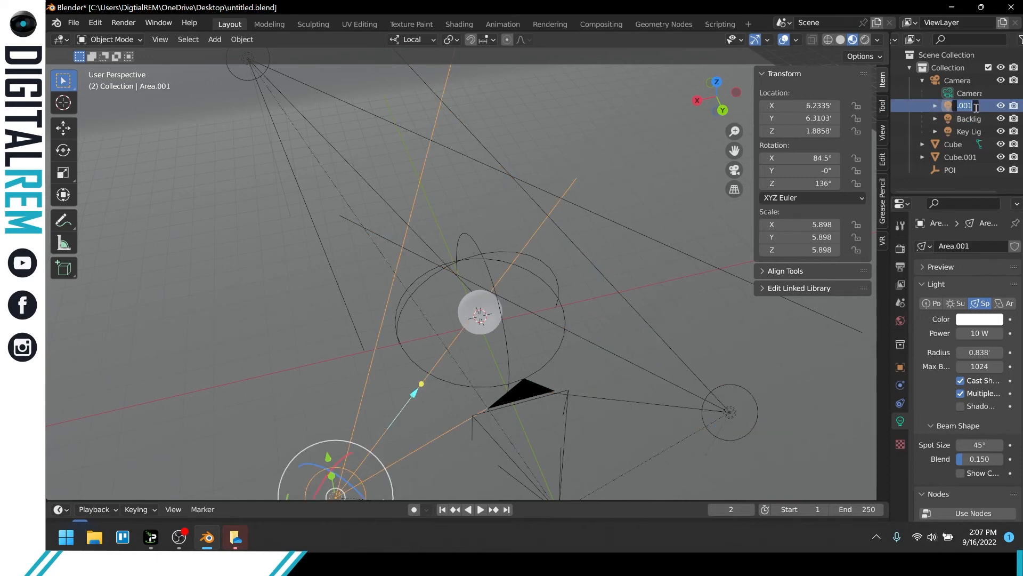
{"action": "type", "text": "Fill"}
{"action": "key", "text": "BackSpace"}
{"action": "type", "text": "Light"}
{"action": "key", "text": "Return"}
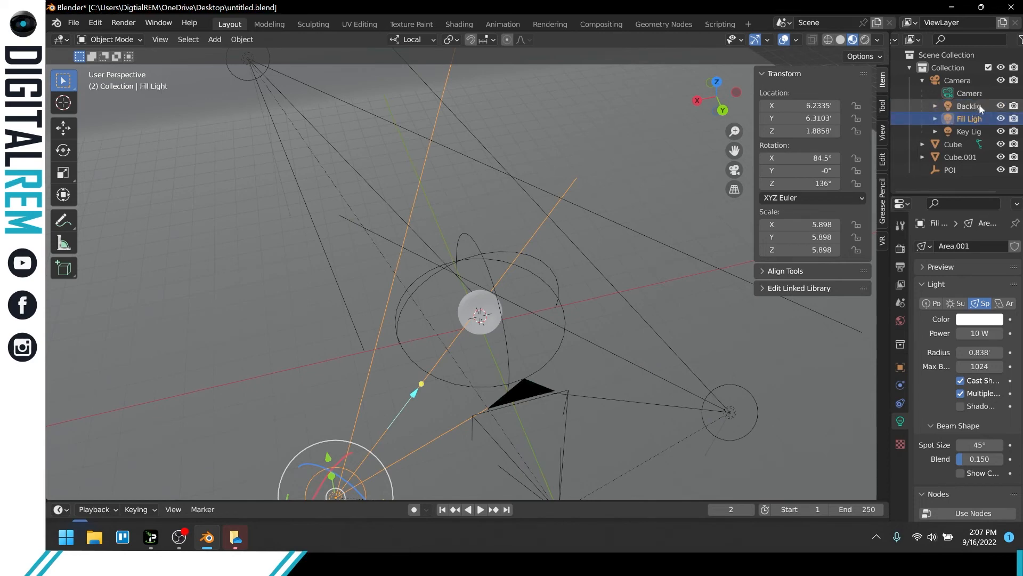
{"action": "scroll", "coordinate": [560, 151], "scroll_direction": "down", "scroll_amount": 4}
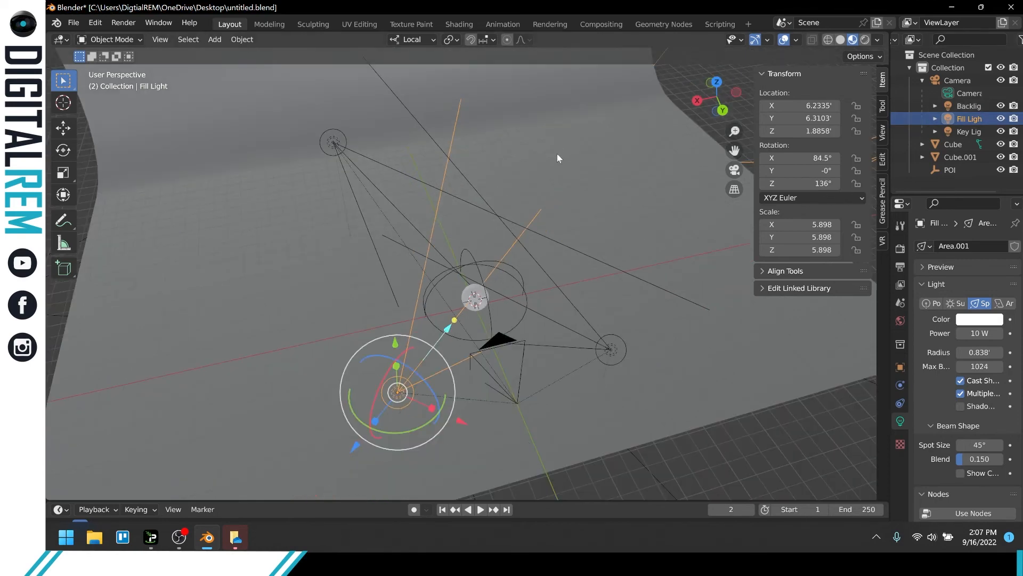
{"action": "middle_click_drag", "start_coordinate": [553, 158], "coordinate": [508, 174]}
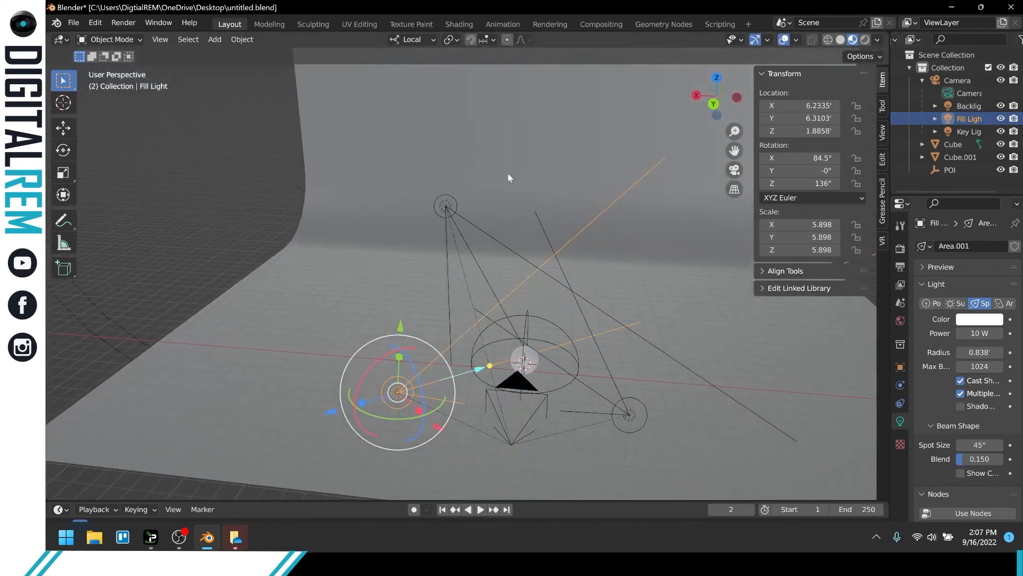
{"action": "left_click", "coordinate": [625, 414], "text": "shift"}
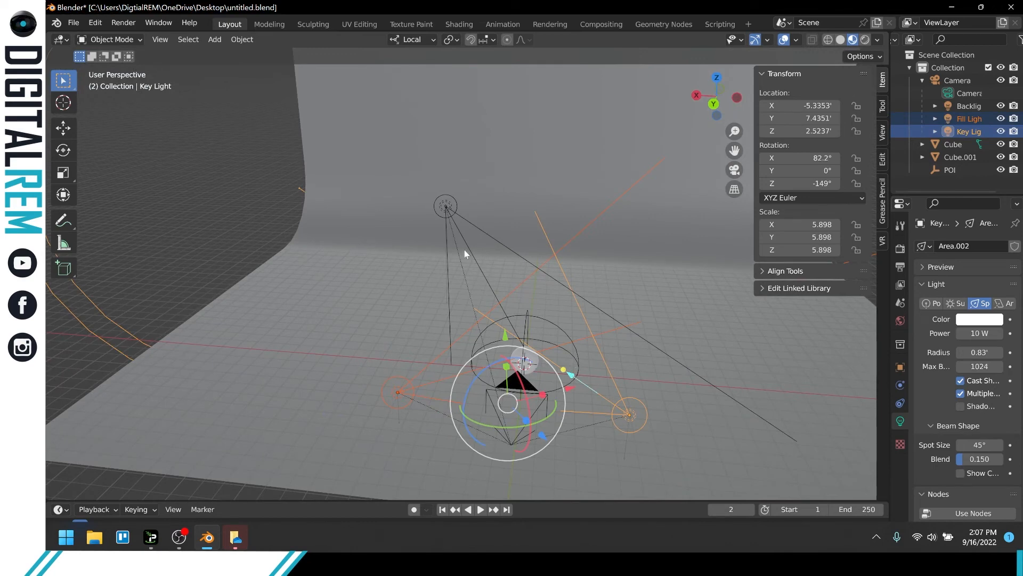
{"action": "left_click", "coordinate": [436, 192]}
{"action": "left_click", "coordinate": [446, 207]}
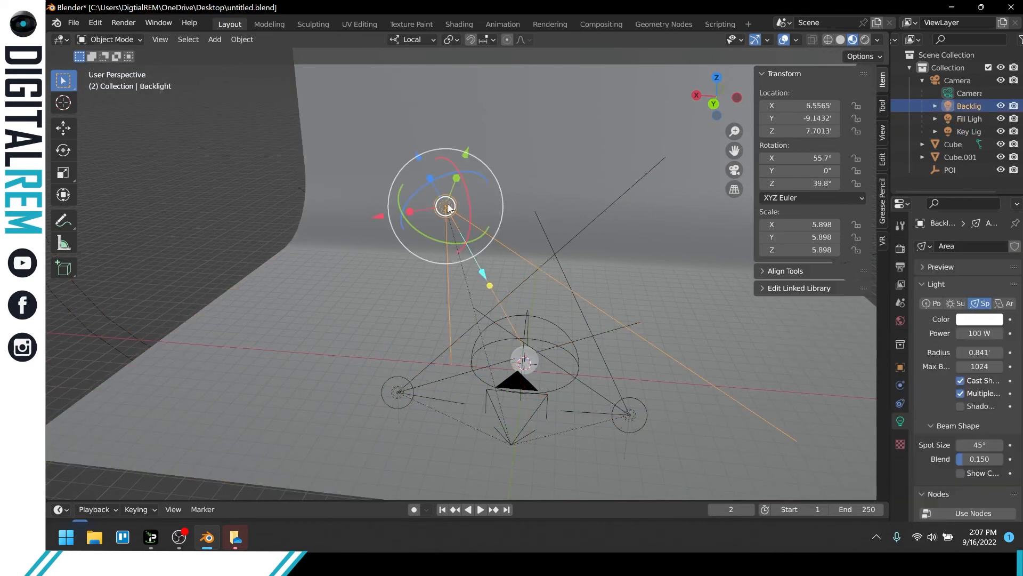
{"action": "left_click", "coordinate": [398, 395], "text": "shift"}
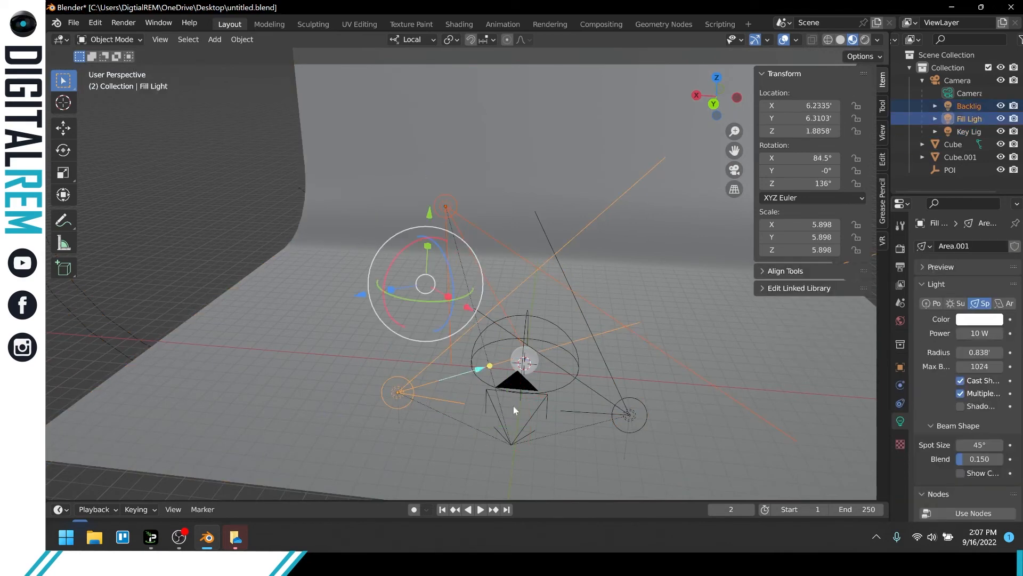
{"action": "left_click", "coordinate": [605, 417], "text": "shift"}
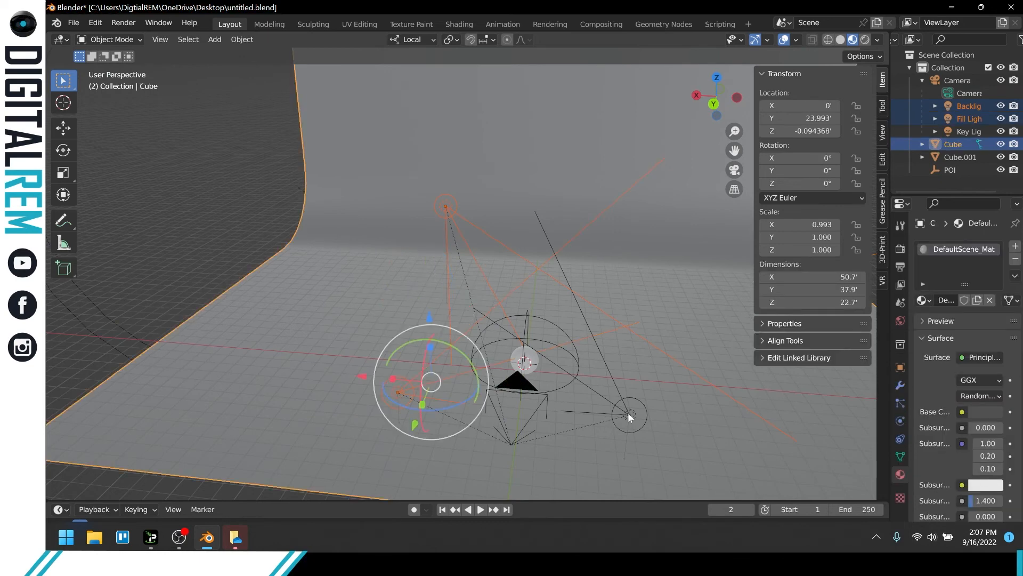
{"action": "left_click", "coordinate": [628, 414]}
{"action": "left_click", "coordinate": [399, 395], "text": "shift"}
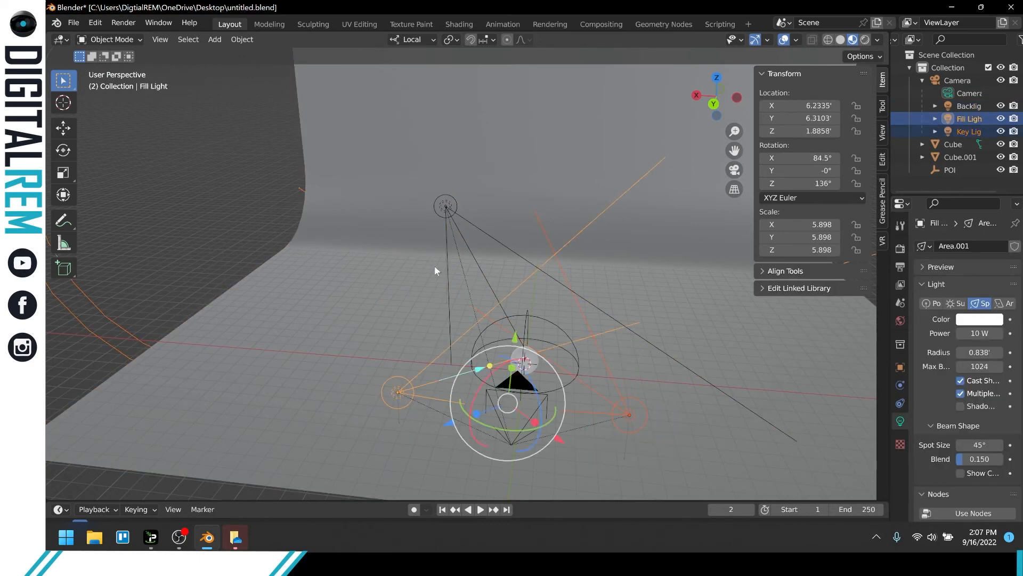
{"action": "left_click", "coordinate": [446, 207], "text": "shift"}
{"action": "right_click", "coordinate": [445, 206]}
{"action": "mouse_move", "coordinate": [445, 206]}
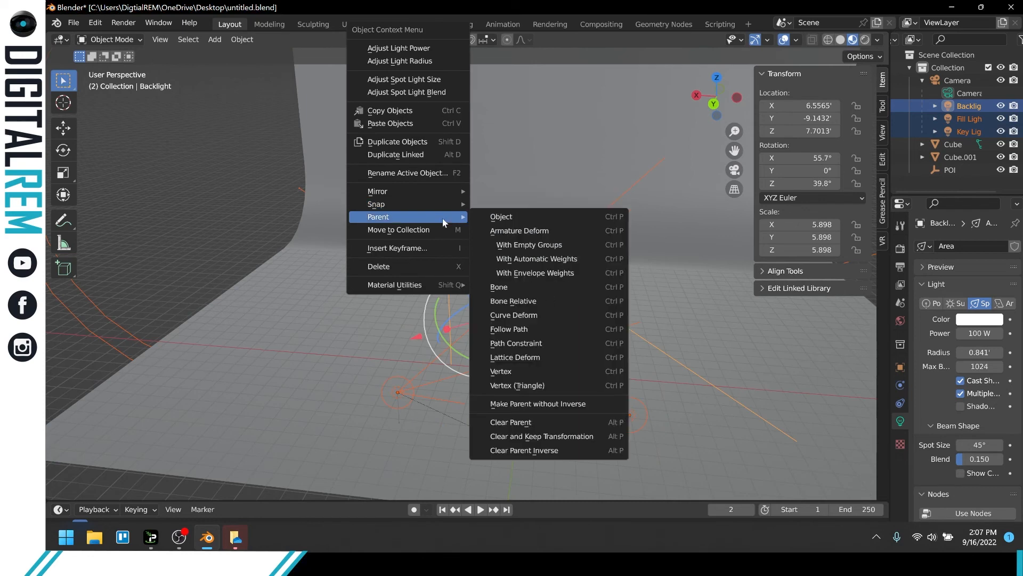
{"action": "left_click", "coordinate": [187, 167]}
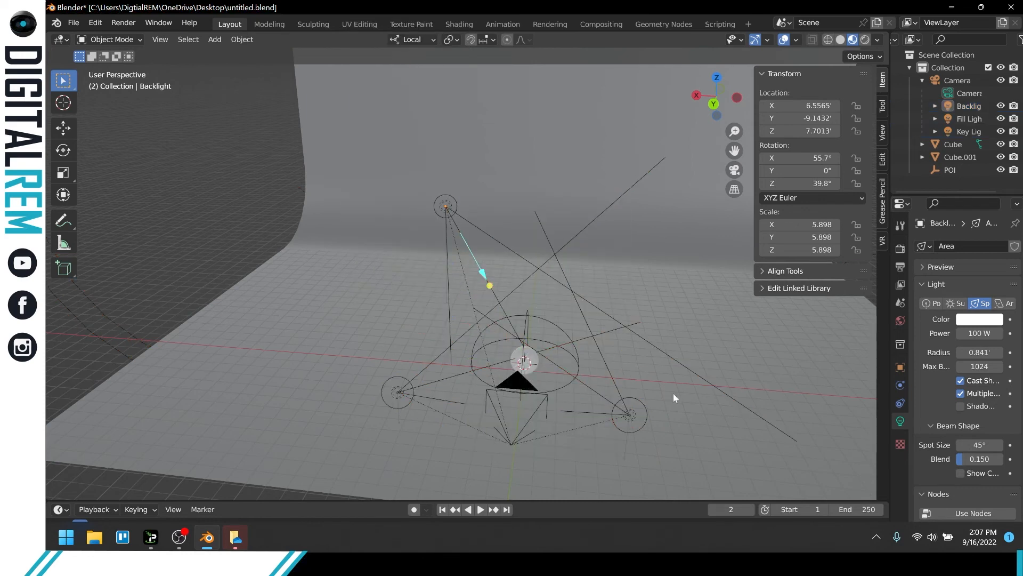
Set the Key Light's color to a saturated blue.
{"action": "left_click", "coordinate": [628, 415]}
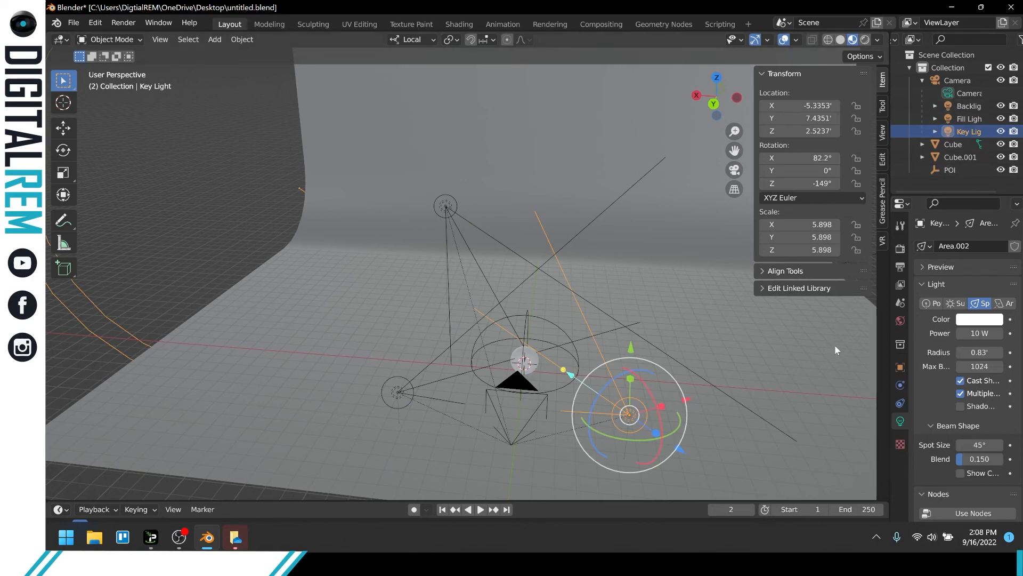
{"action": "left_click", "coordinate": [961, 319]}
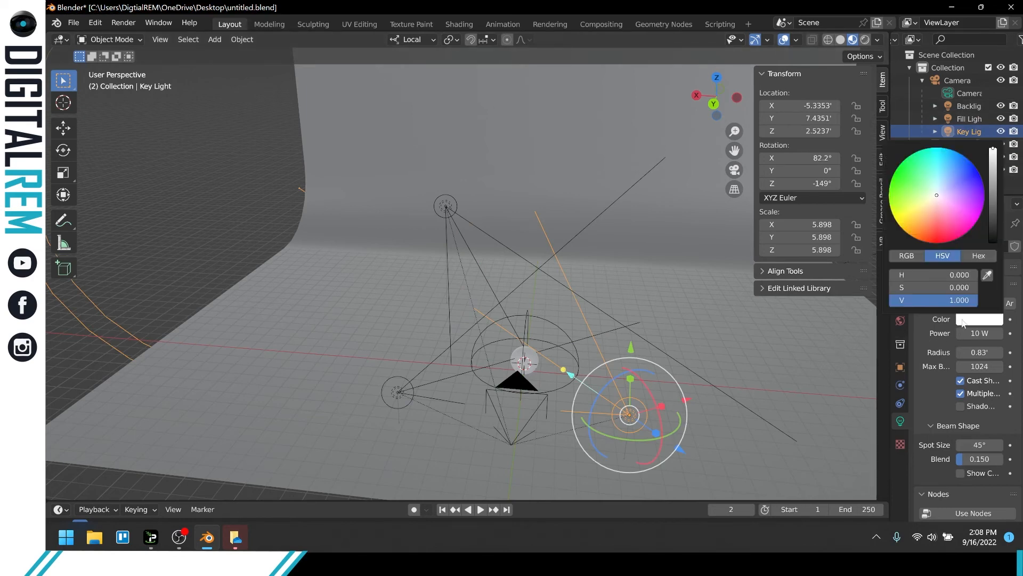
{"action": "left_click", "coordinate": [972, 183]}
{"action": "left_click_drag", "start_coordinate": [973, 183], "coordinate": [973, 174]}
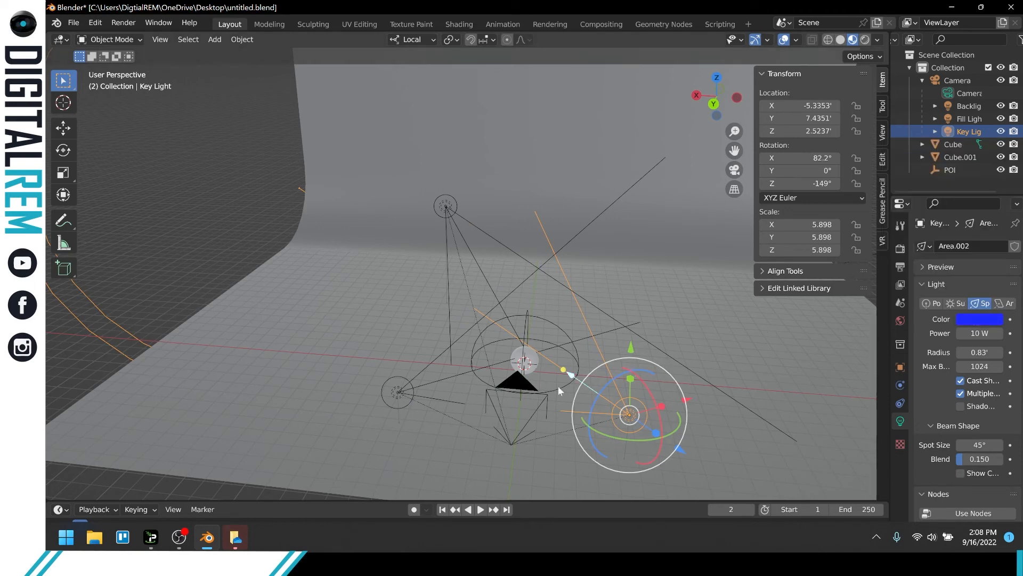
Set the Fill Light's color to orange, with hue about 0.034 and saturation 1.
{"action": "left_click", "coordinate": [397, 394]}
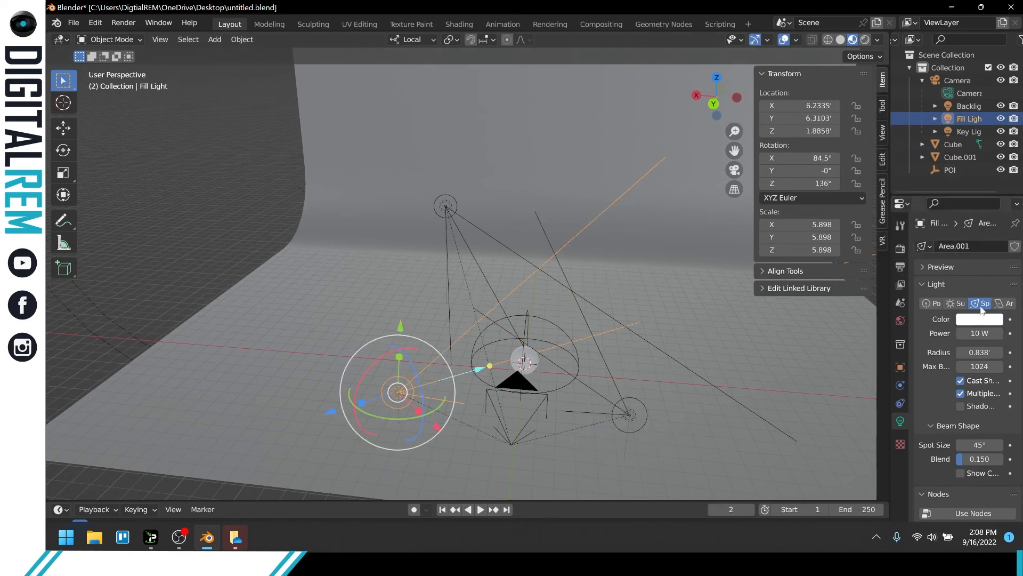
{"action": "left_click", "coordinate": [983, 320]}
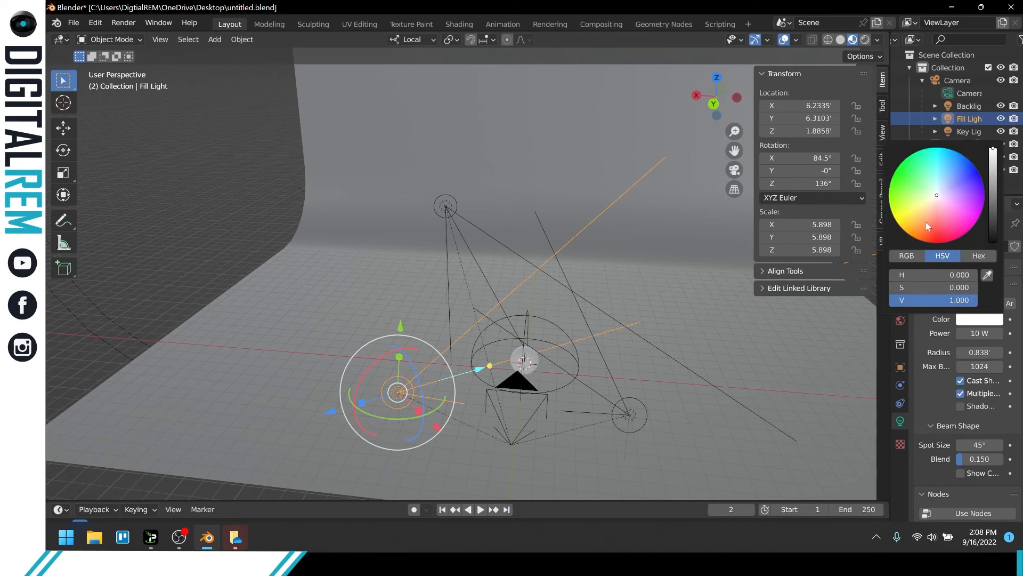
{"action": "left_click_drag", "start_coordinate": [928, 228], "coordinate": [915, 236]}
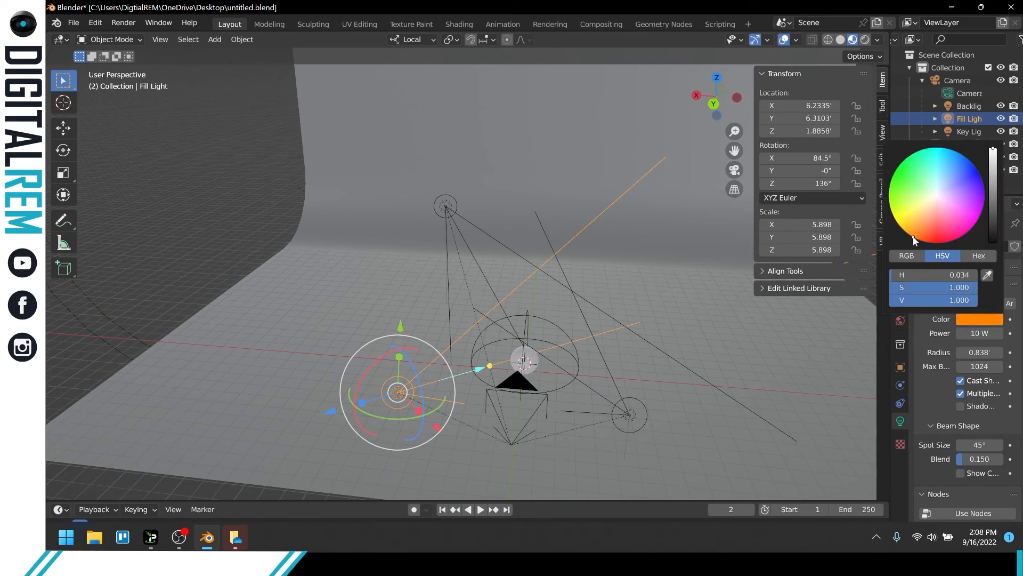
{"action": "left_click", "coordinate": [667, 298]}
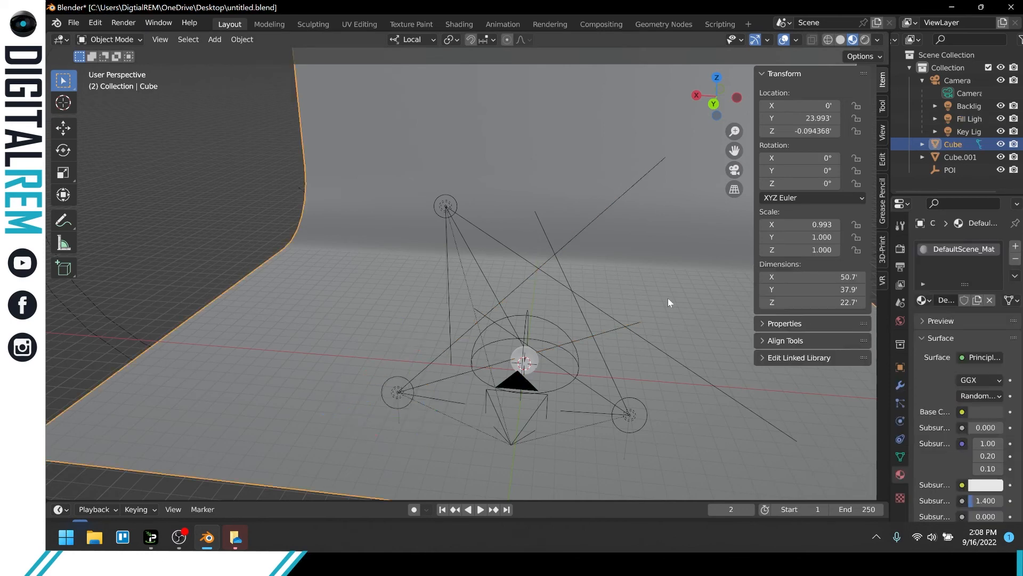
Preview the colored lighting through the camera with Rendered viewport shading, and save the file.
{"action": "left_click", "coordinate": [864, 41]}
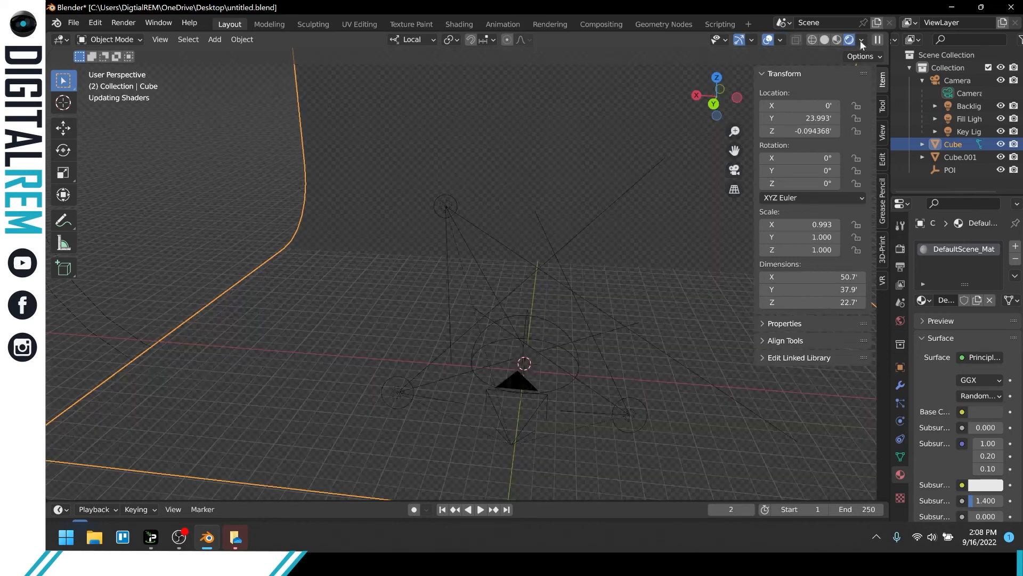
{"action": "key", "text": "KP_0"}
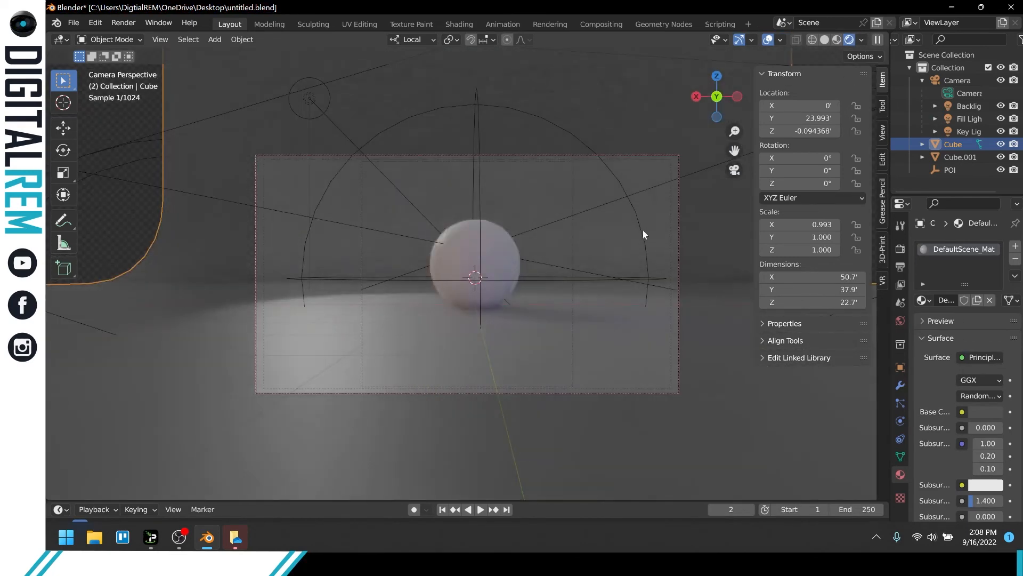
{"action": "key", "text": "ctrl+s"}
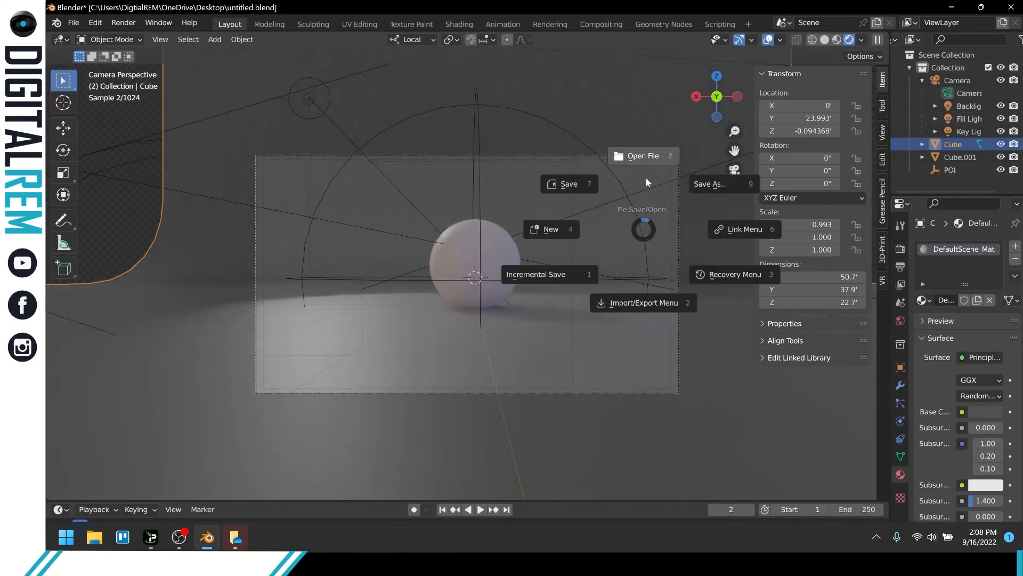
{"action": "left_click", "coordinate": [598, 197]}
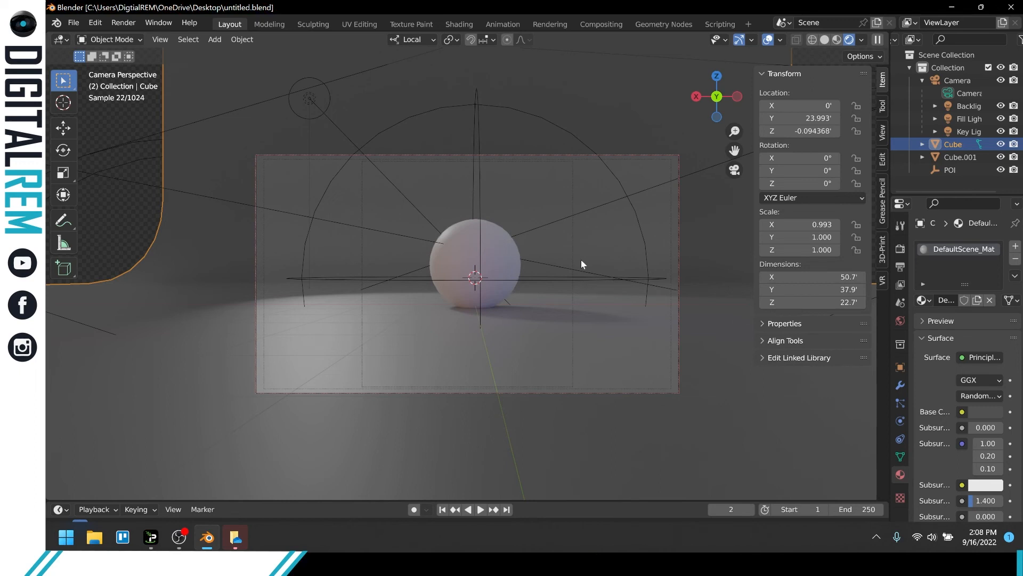
Set the Backlight's power to 30 W and save the file.
{"action": "left_click", "coordinate": [309, 98]}
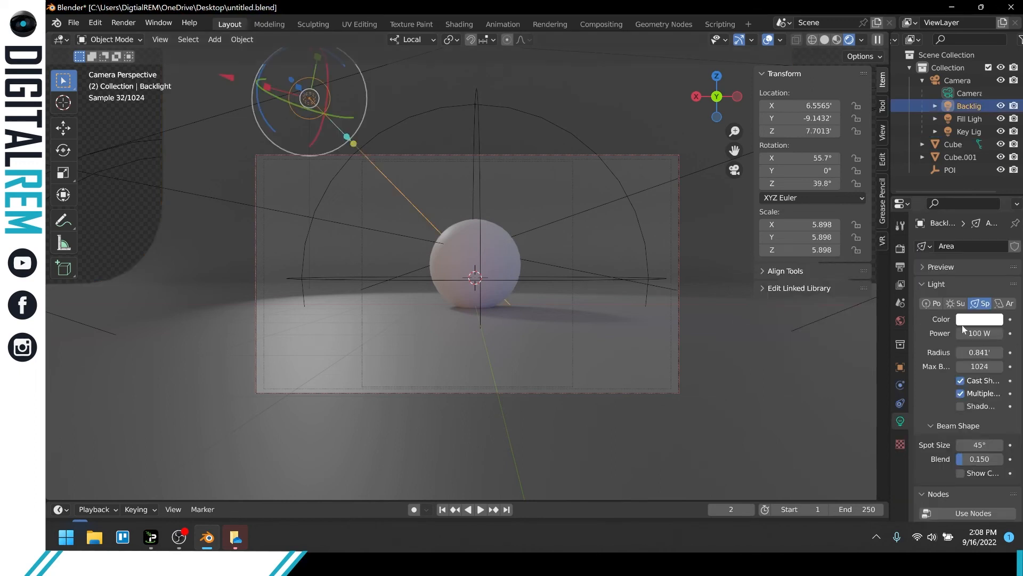
{"action": "left_click", "coordinate": [975, 330]}
{"action": "type", "text": "30"}
{"action": "key", "text": "Return"}
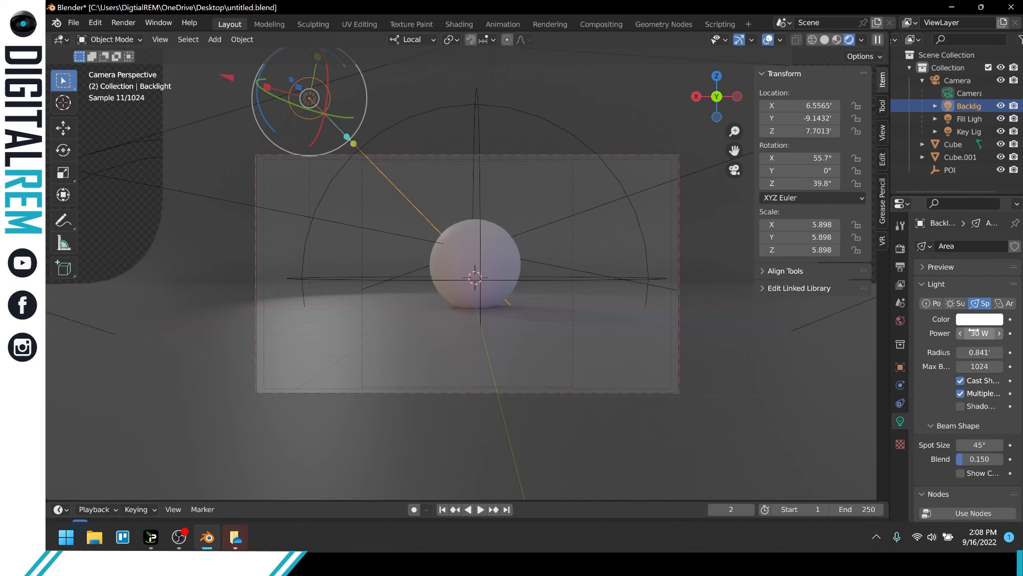
{"action": "key", "text": "ctrl+s"}
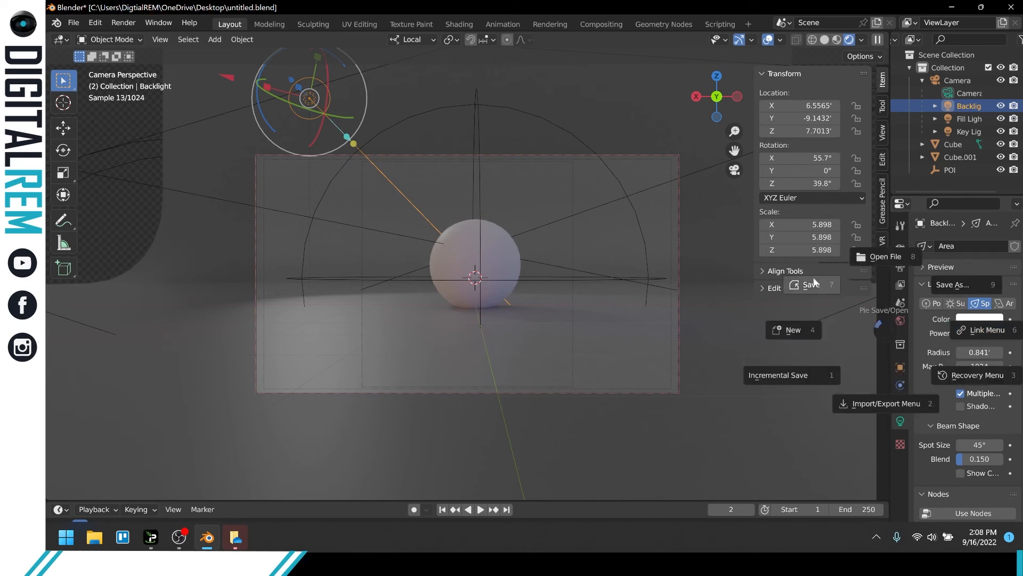
{"action": "left_click", "coordinate": [811, 284]}
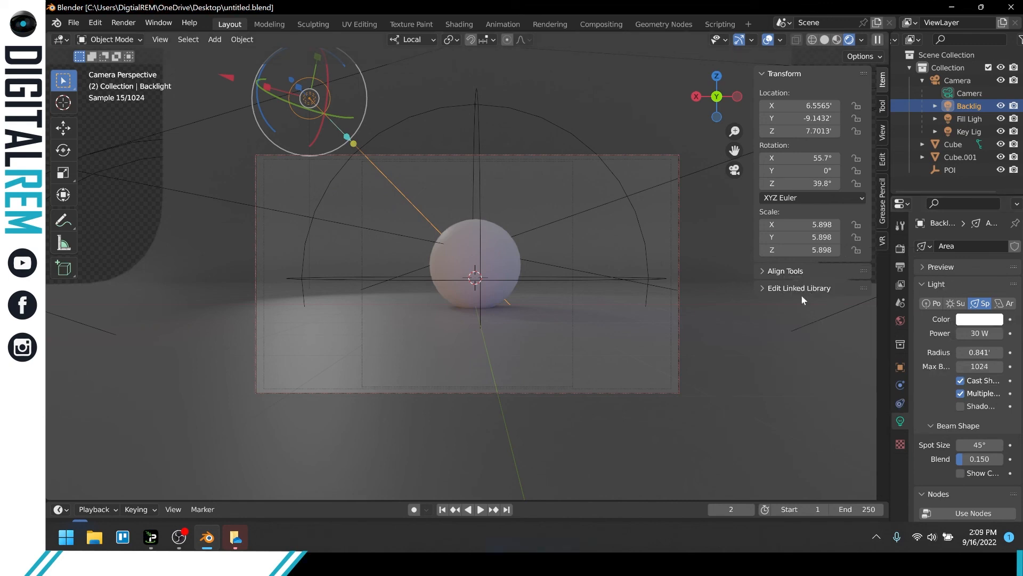
Save the current lighting scene as the default startup file.
{"action": "left_click", "coordinate": [74, 23]}
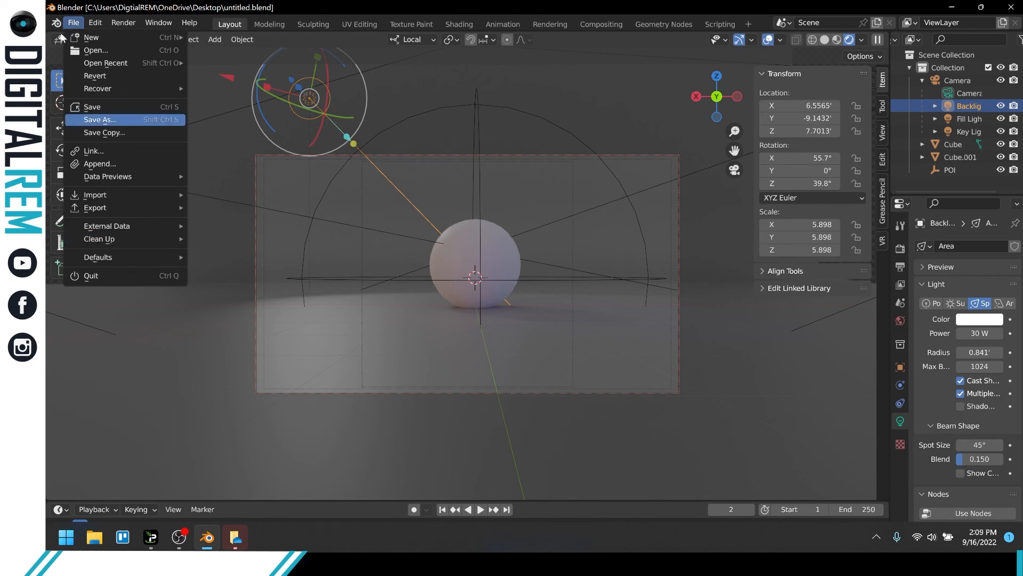
{"action": "mouse_move", "coordinate": [106, 265]}
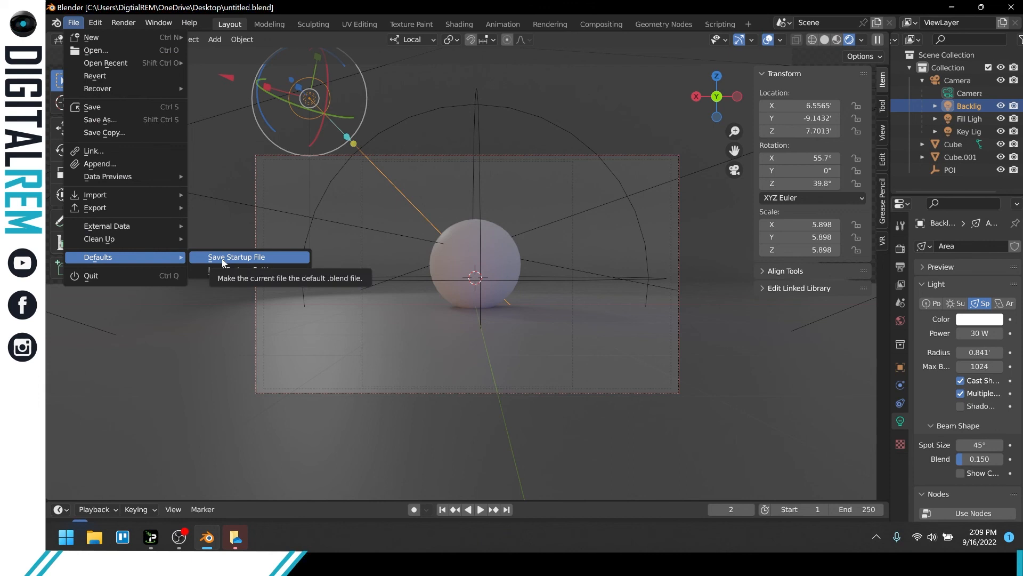
{"action": "left_click", "coordinate": [222, 261]}
{"action": "left_click", "coordinate": [223, 262]}
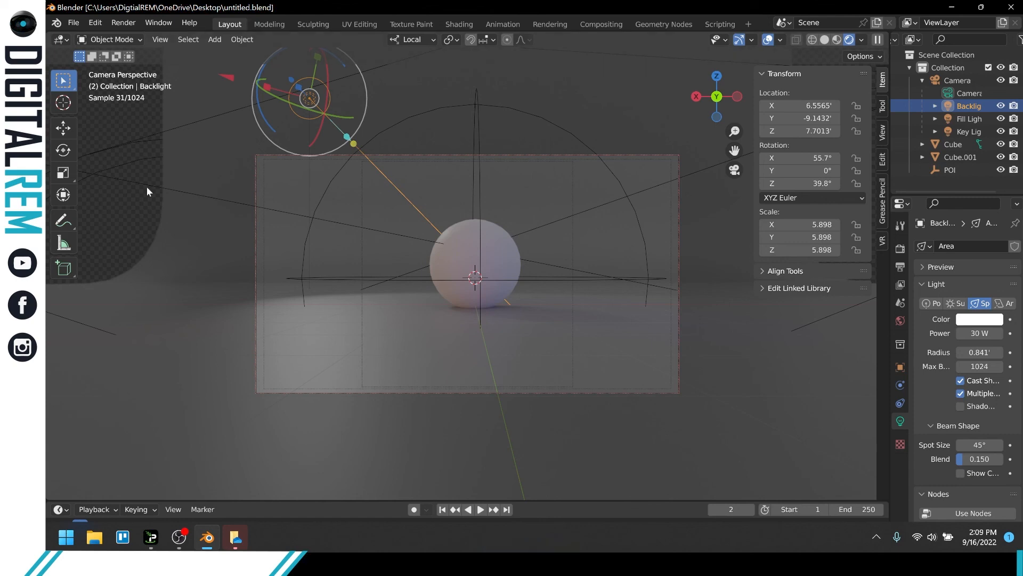
Deselect the Backlight and save the startup file again with nothing selected.
{"action": "left_click", "coordinate": [130, 118]}
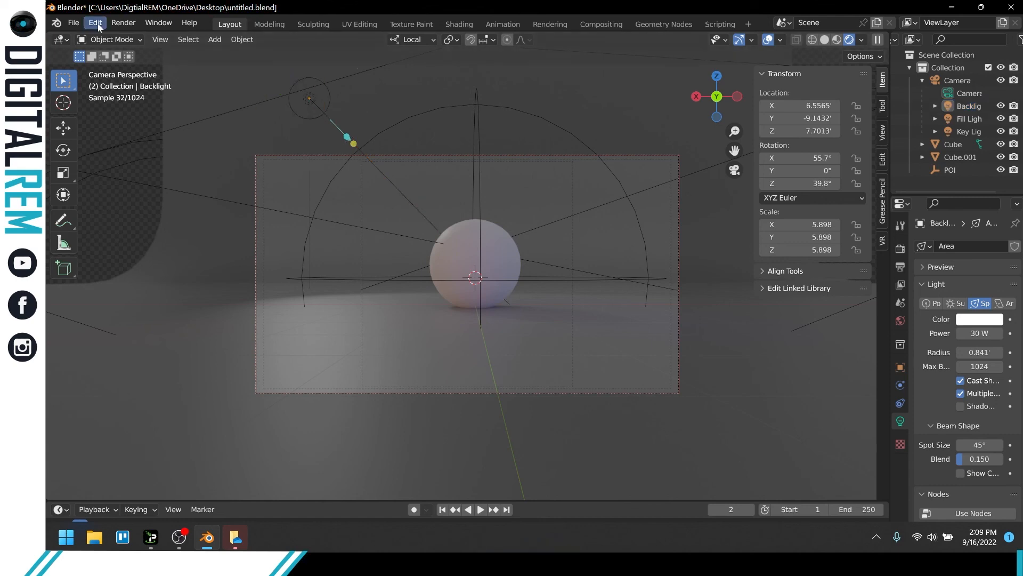
{"action": "left_click", "coordinate": [73, 22]}
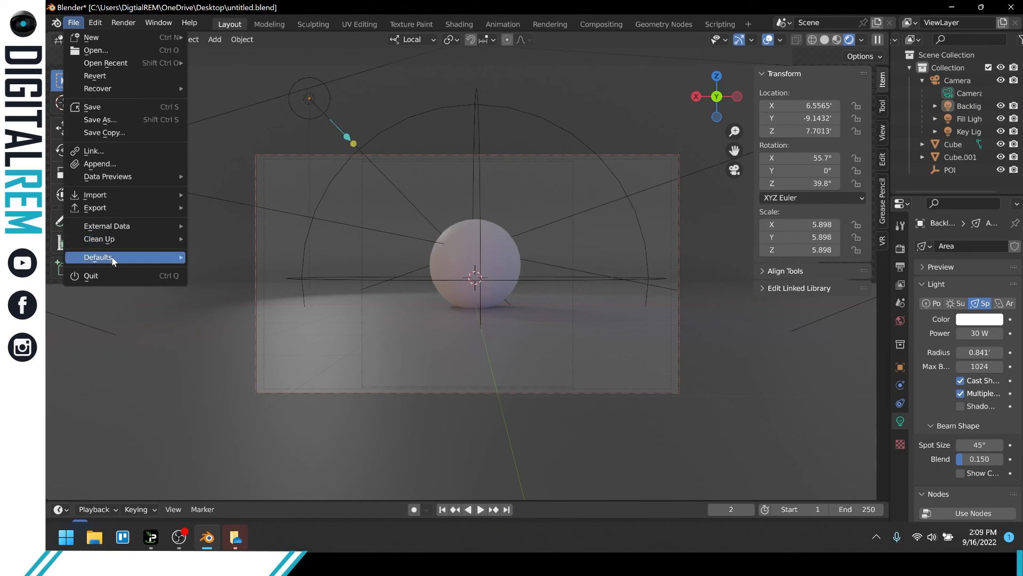
{"action": "mouse_move", "coordinate": [171, 257]}
{"action": "left_click", "coordinate": [229, 257]}
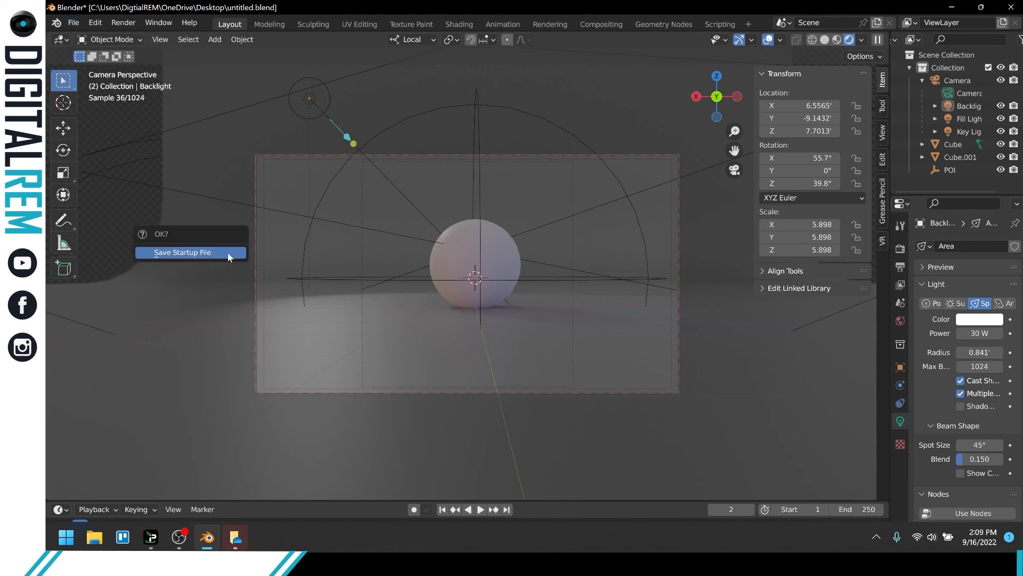